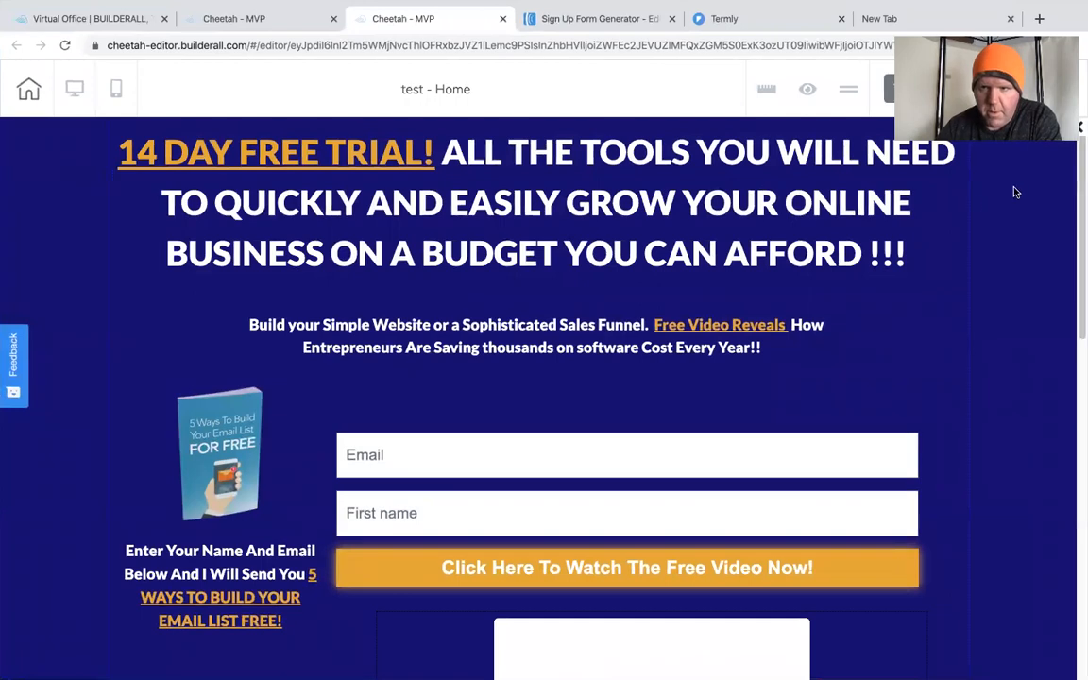
Step: Narrow the "Build your Simple Website" subheadline so it wraps onto two lines and centre it directly beneath the main headline
click(830, 184)
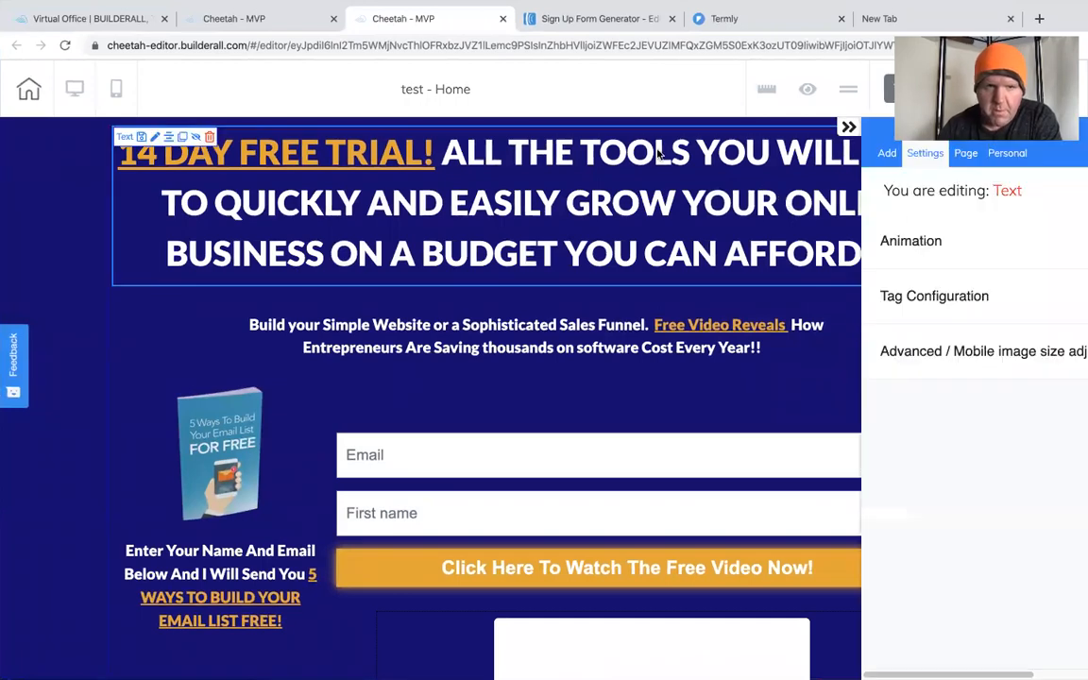
click(699, 333)
drag(826, 340, 625, 329)
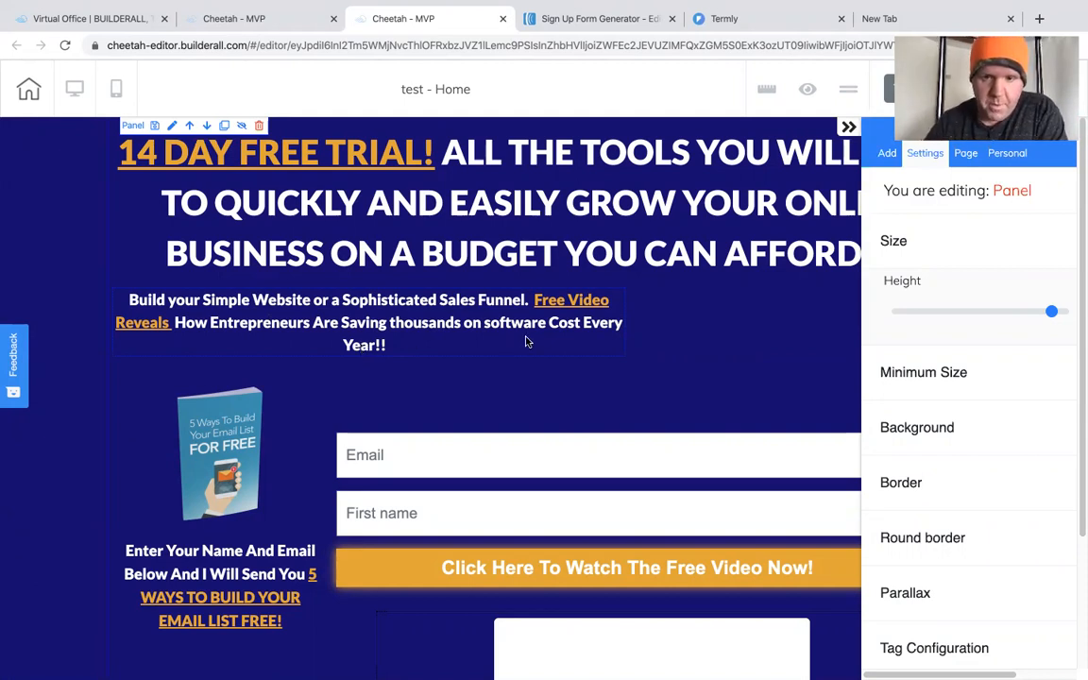
click(567, 346)
drag(621, 357, 674, 360)
click(673, 359)
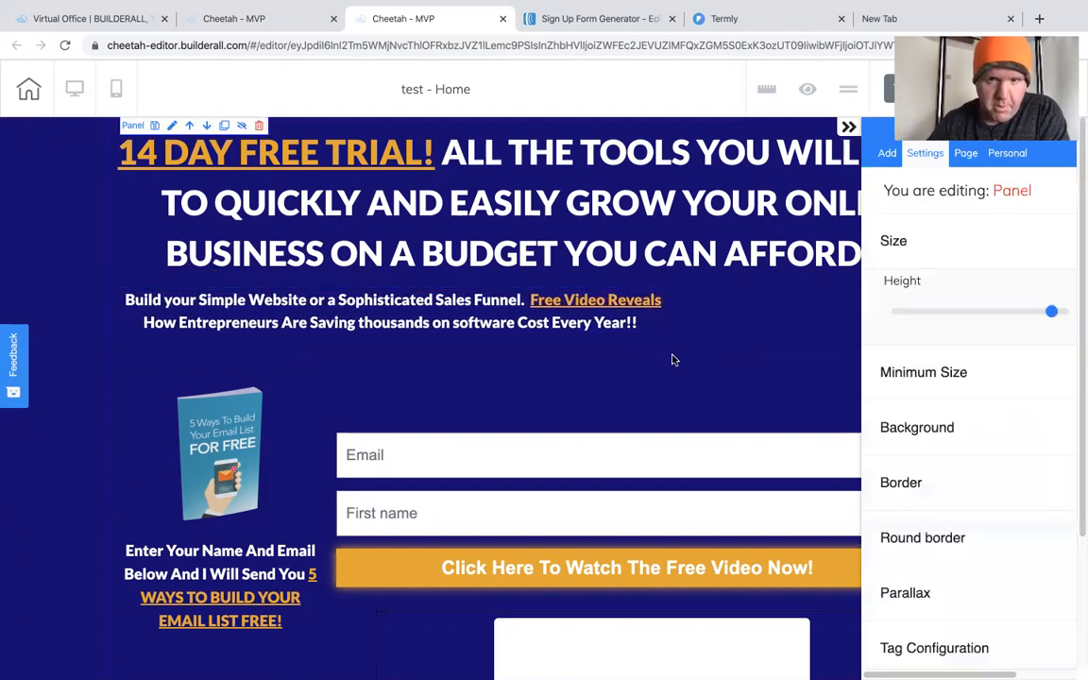
drag(479, 307, 600, 308)
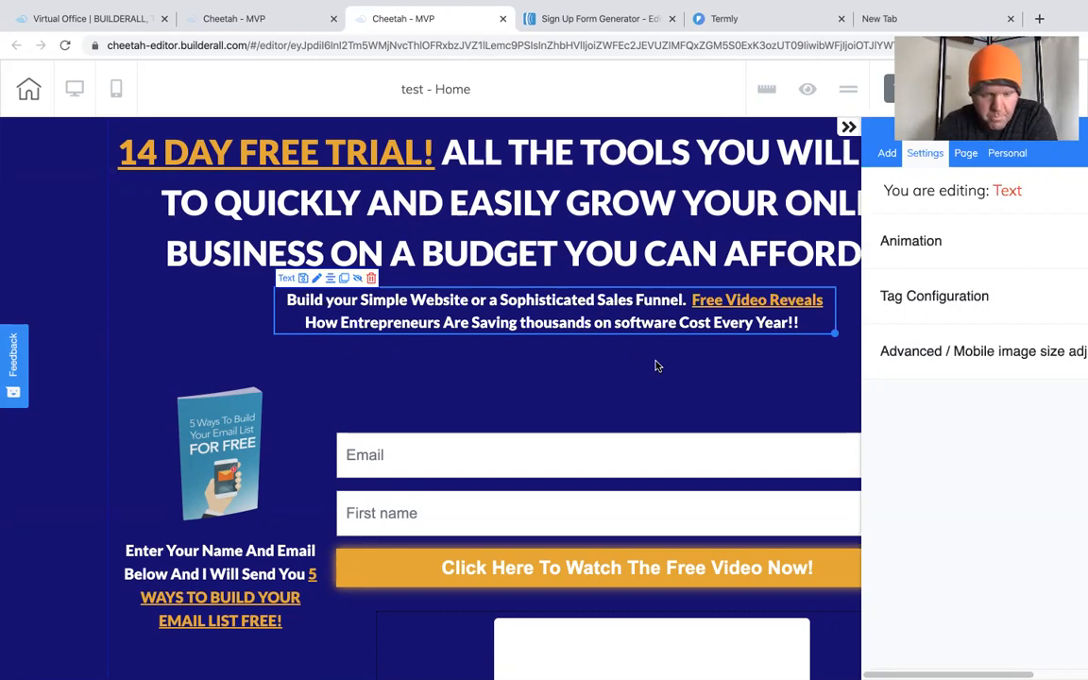
click(848, 127)
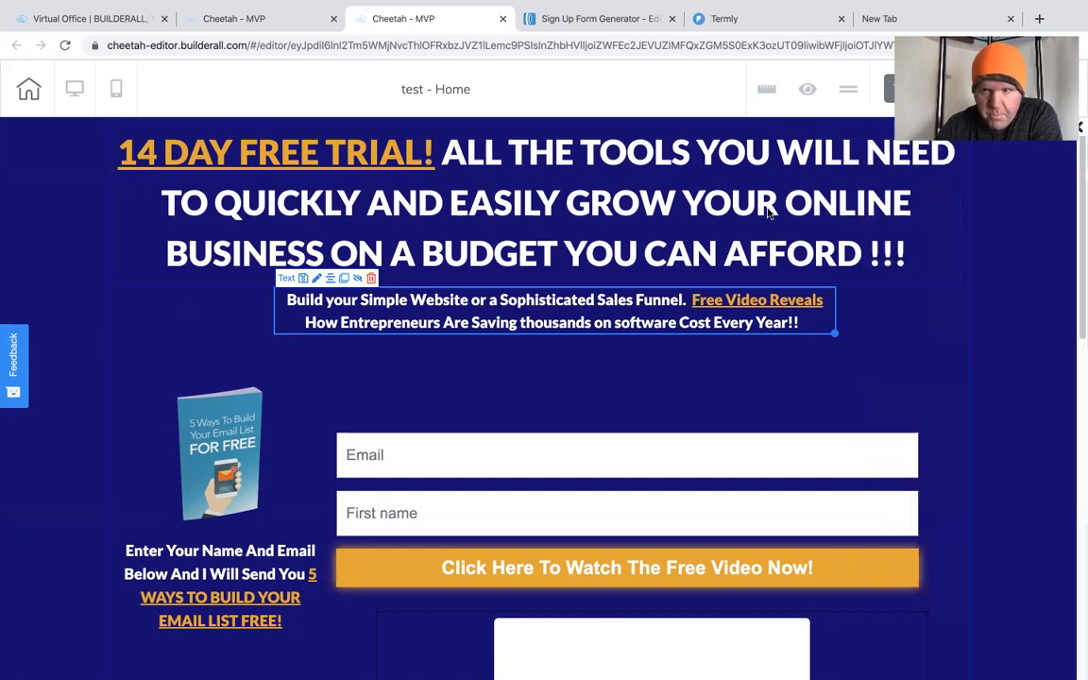
Step: Show the editor's ruler and hide it again
click(769, 92)
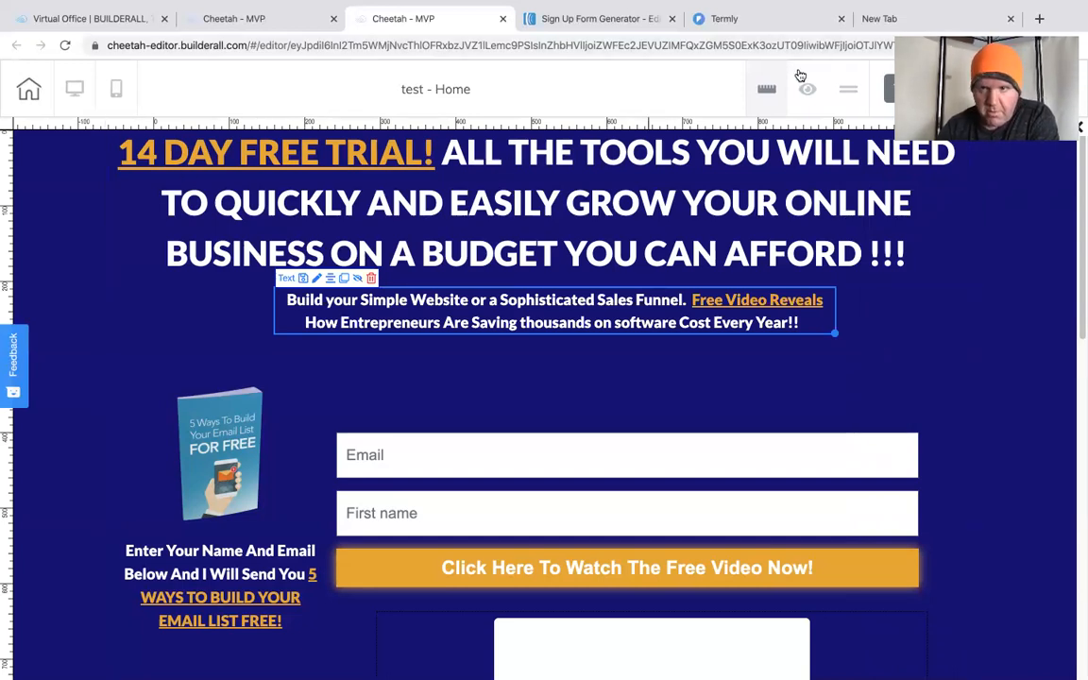
click(766, 89)
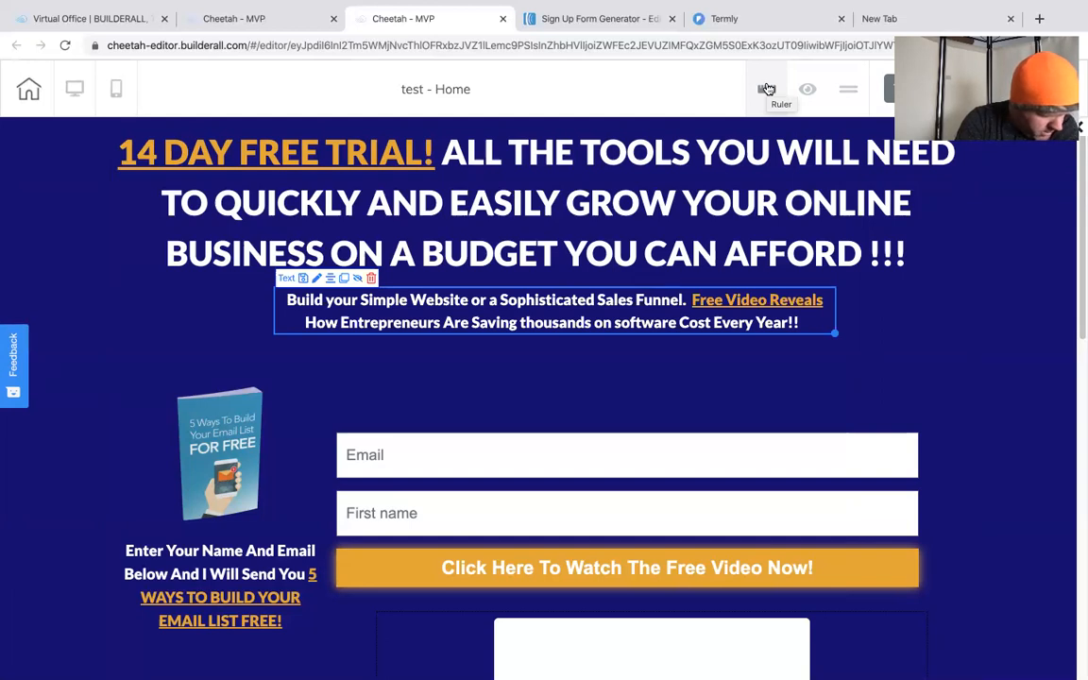
click(767, 89)
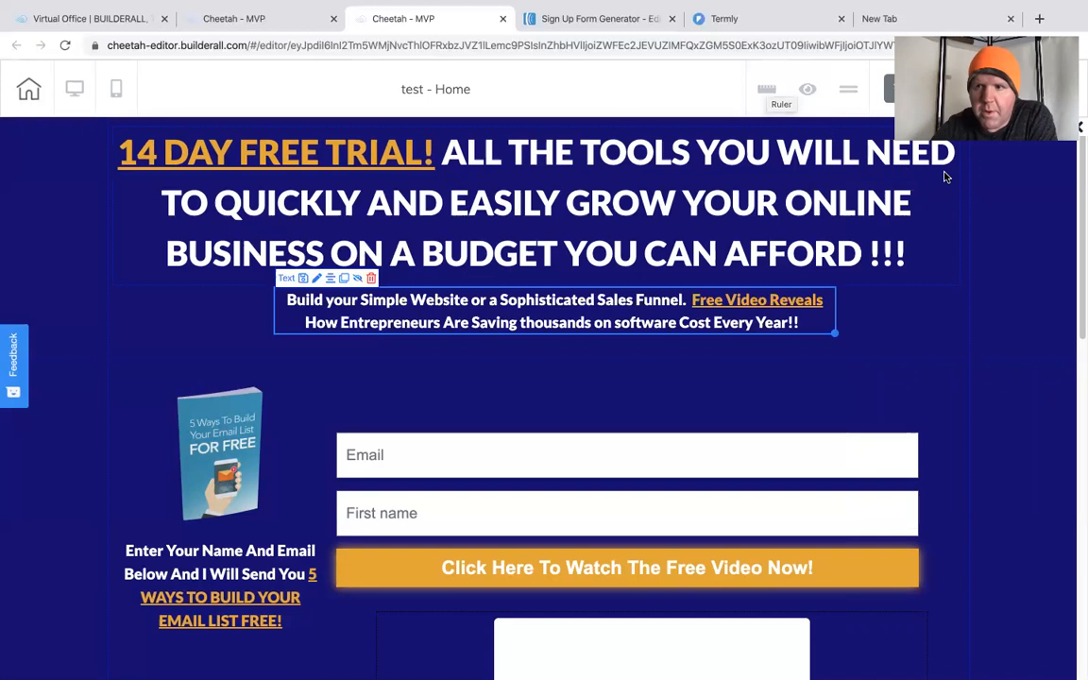
Step: Narrow the "Enter Your Name And Email" text so the orange phrase starts on its own line, and align it under the book image
drag(1078, 195, 1079, 244)
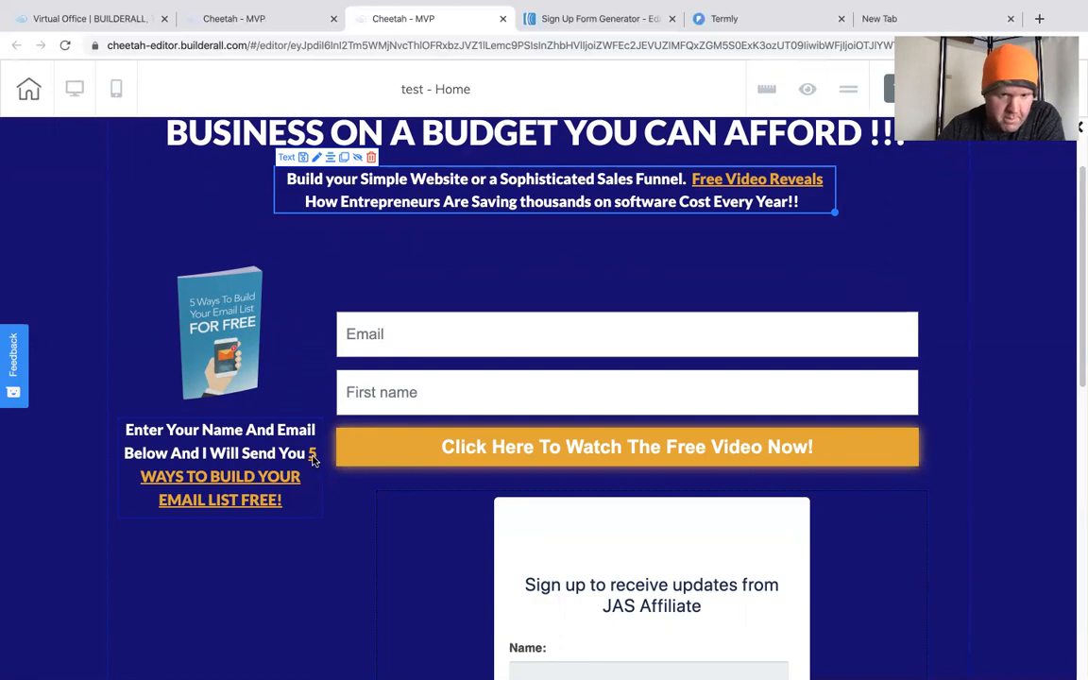
click(320, 517)
drag(328, 517, 309, 518)
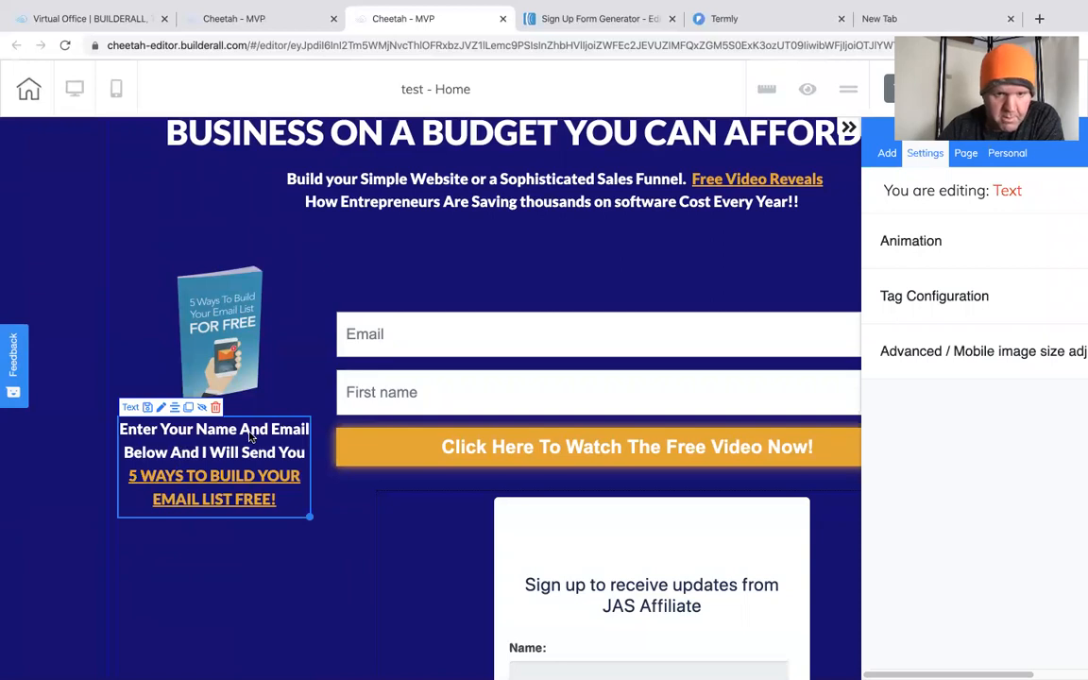
drag(260, 436, 266, 432)
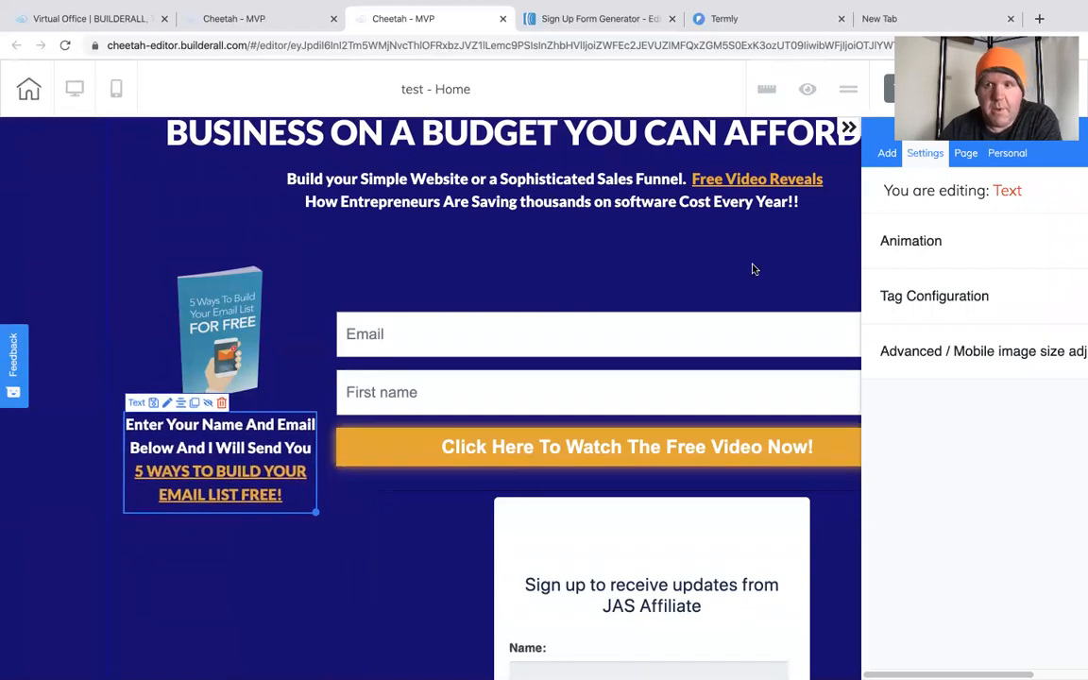
click(848, 128)
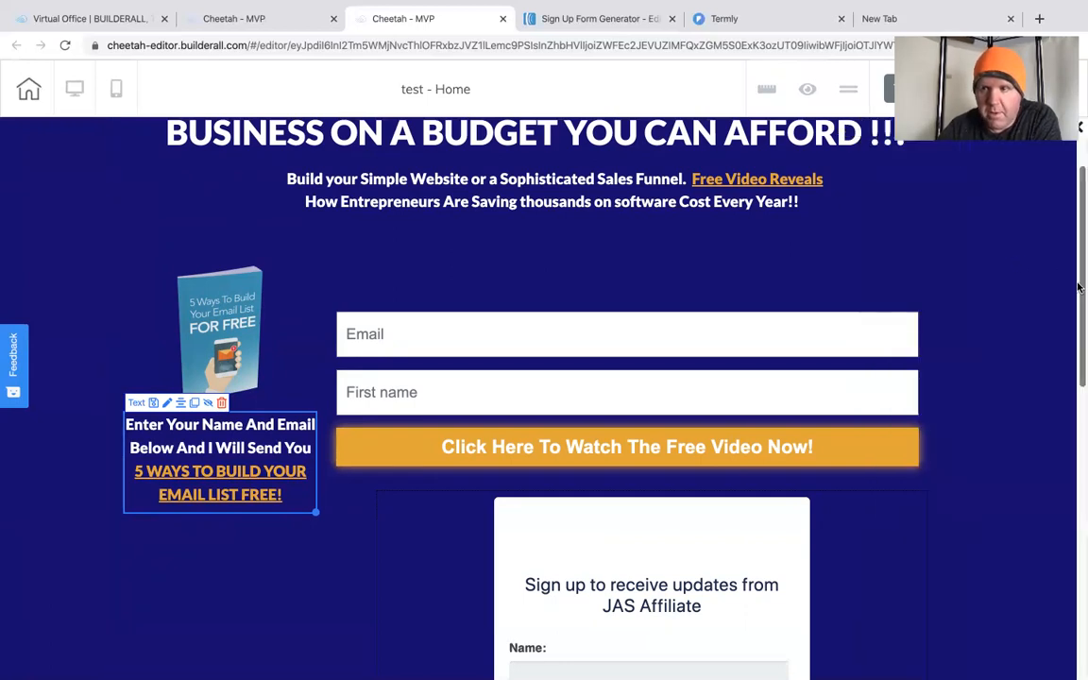
Step: Open the MailingBoss form's mailing list settings and save them with the At Home Business list selected
scroll(1079, 248, up, 2)
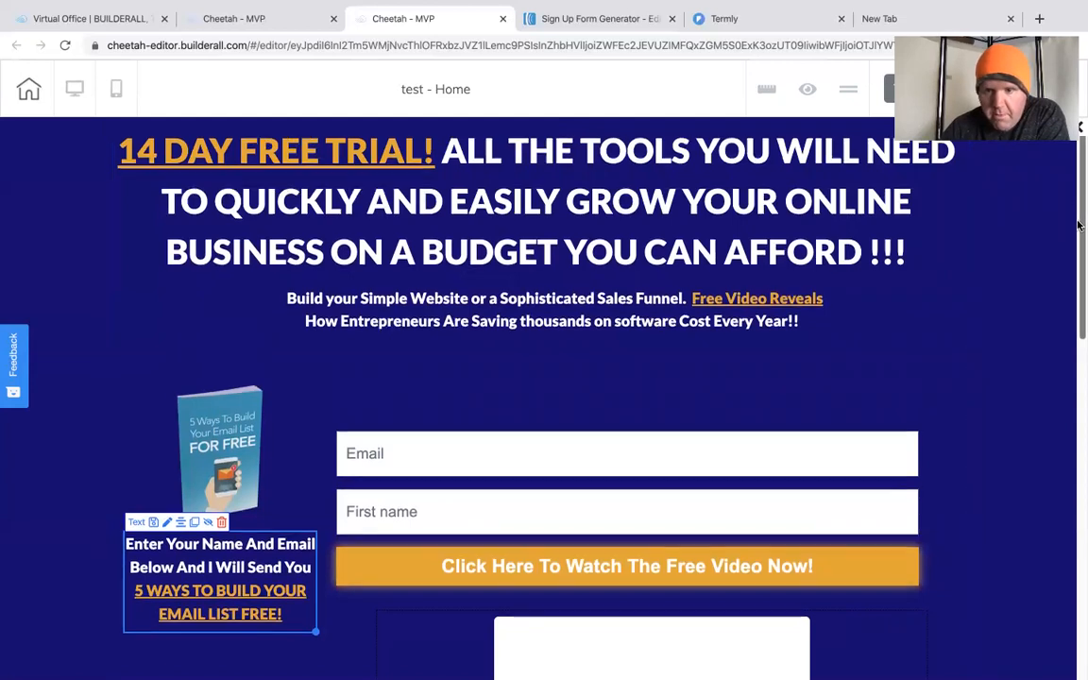
scroll(649, 398, down, 2)
click(649, 397)
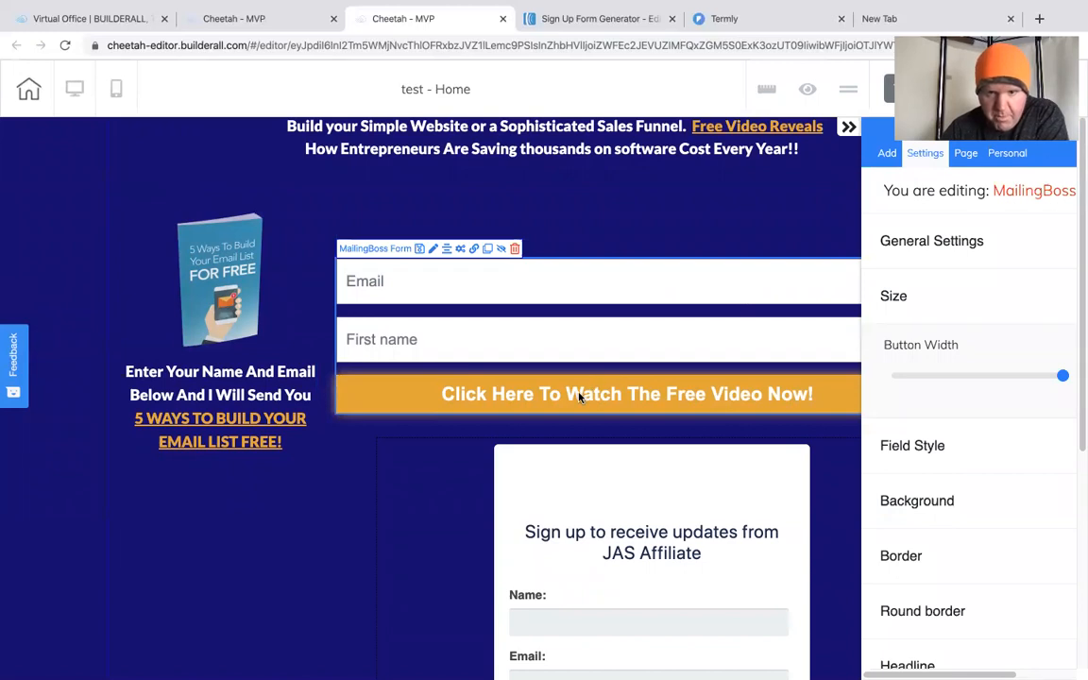
click(463, 250)
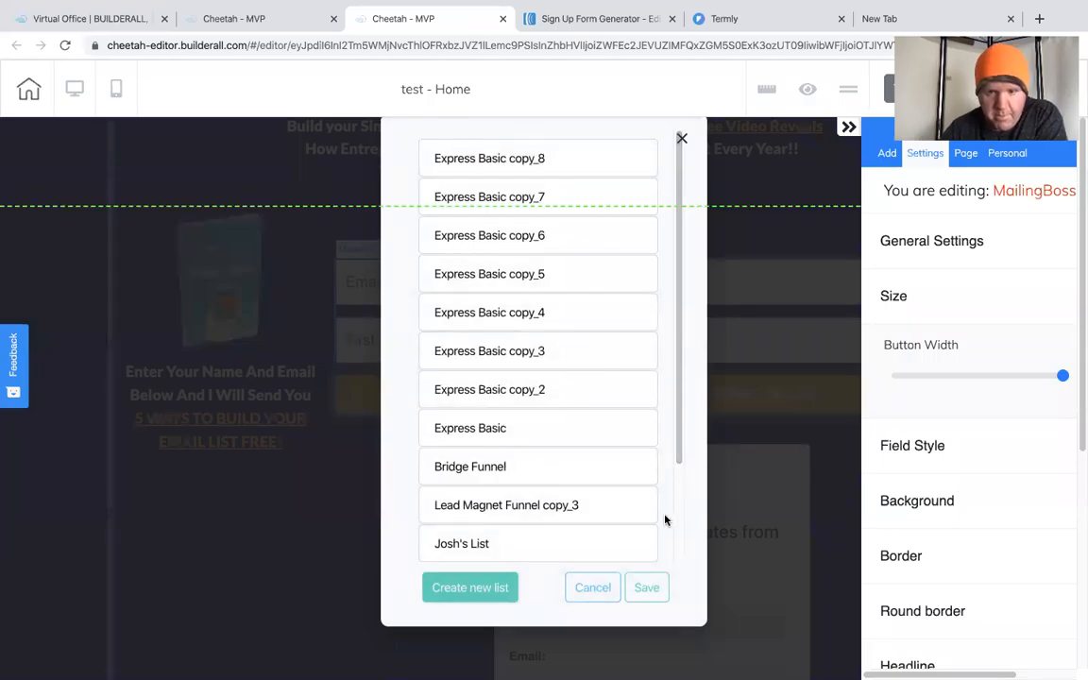
scroll(666, 520, down, 3)
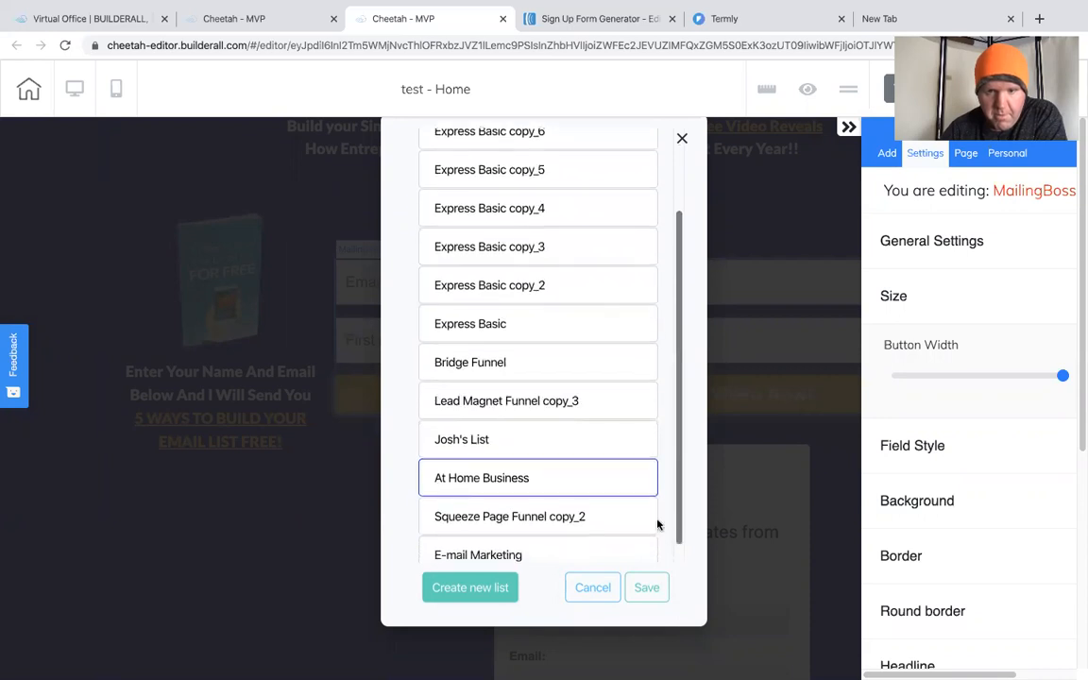
scroll(659, 525, up, 1)
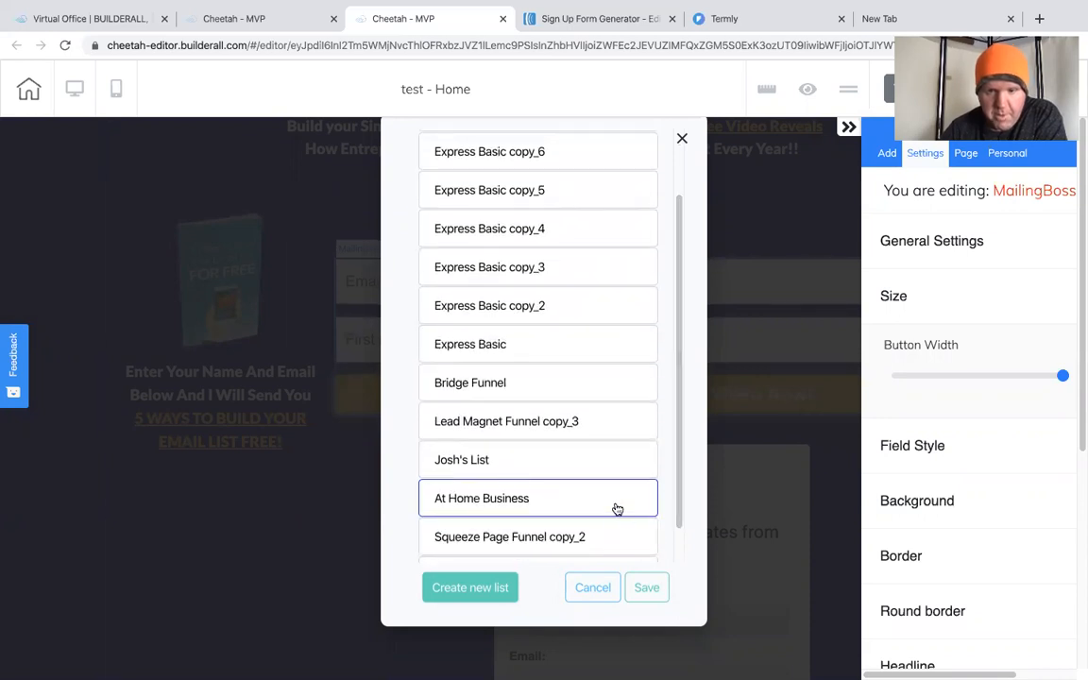
click(638, 587)
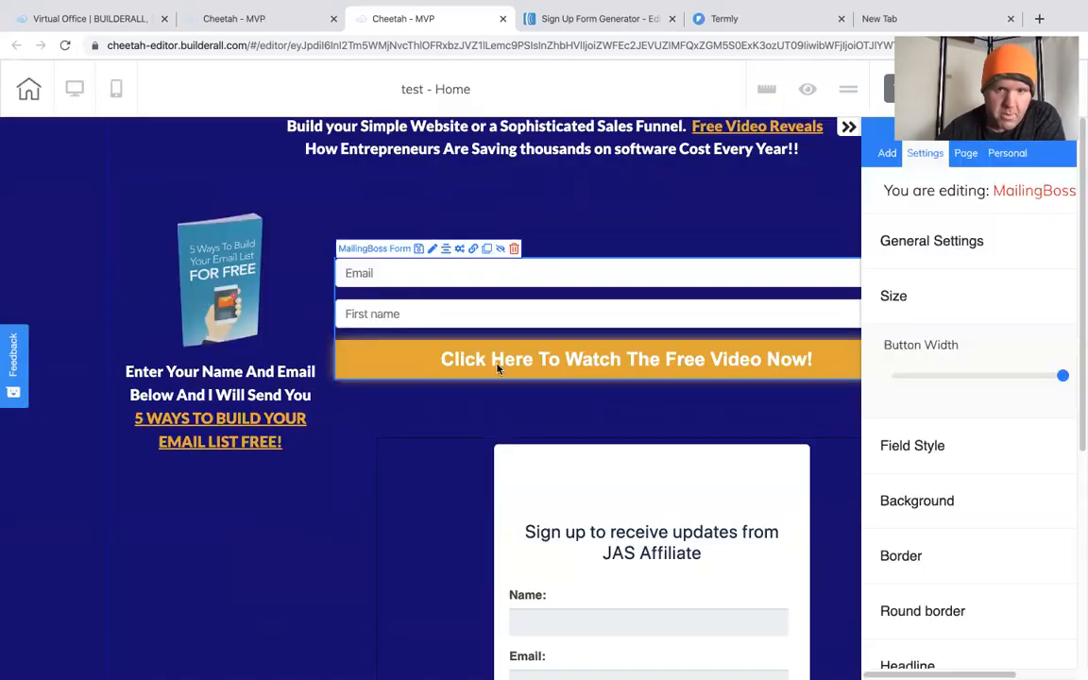
Step: Review the MailingBoss form's subscribe redirect actions, move the AWeber iframe down off the dialog, and accept the existing actions
click(474, 249)
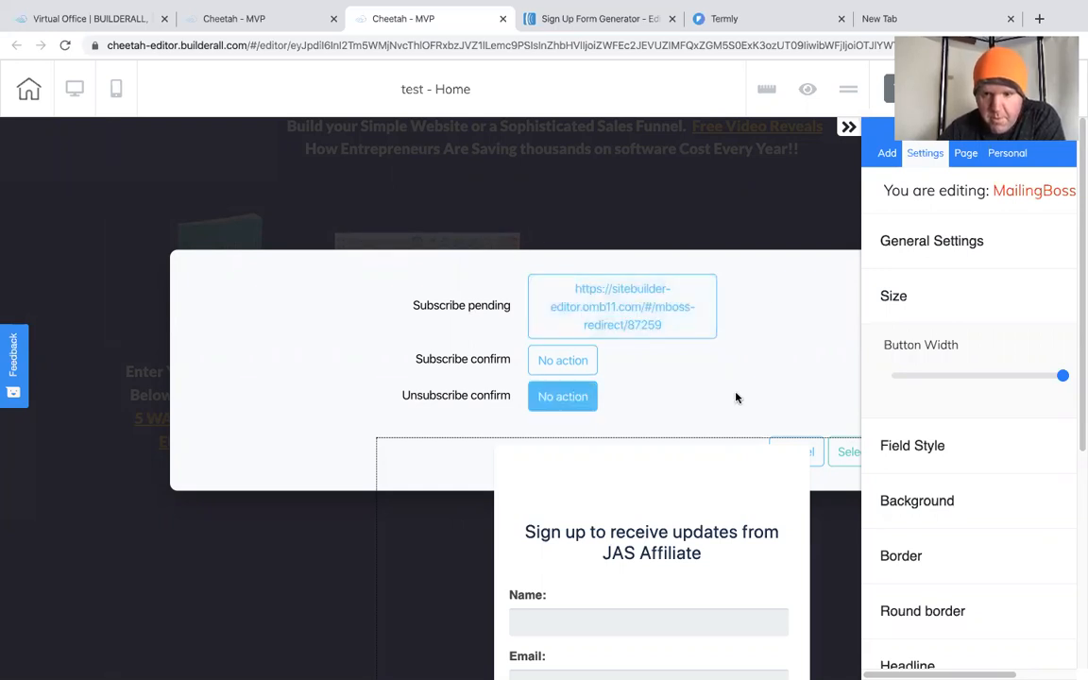
click(850, 127)
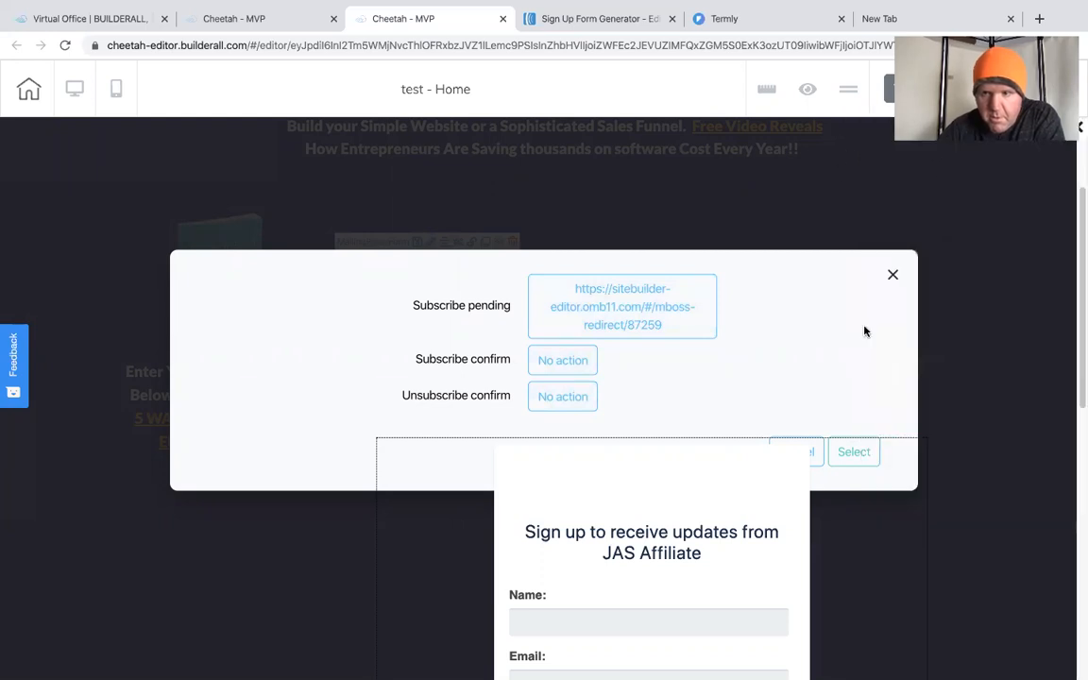
click(816, 452)
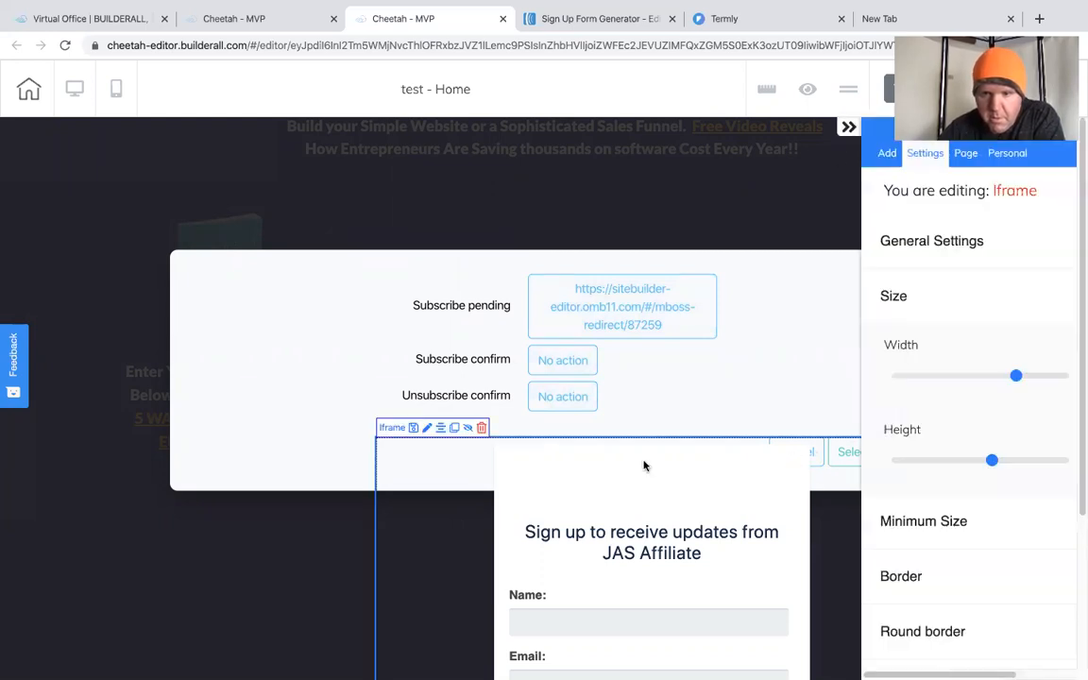
drag(444, 478, 387, 580)
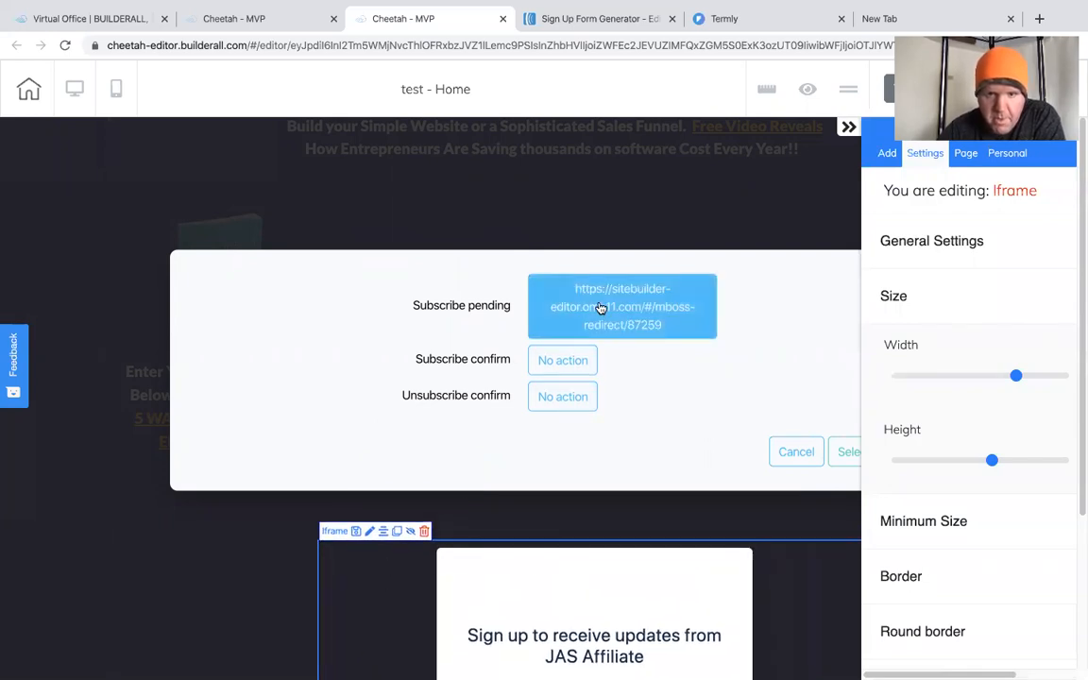
click(562, 360)
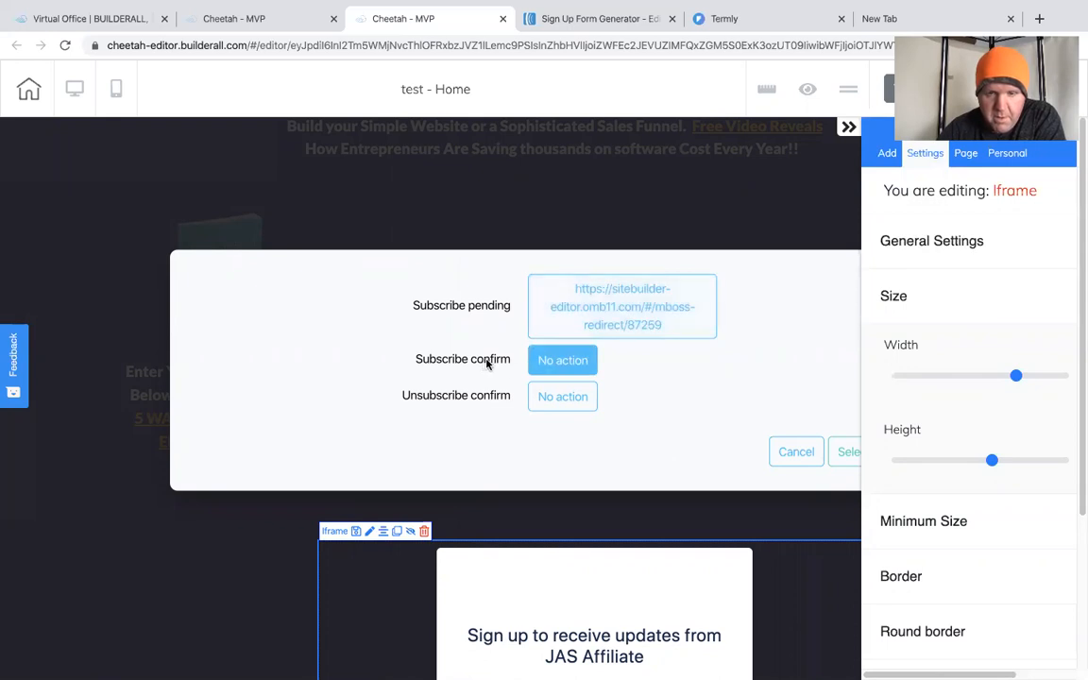
click(848, 454)
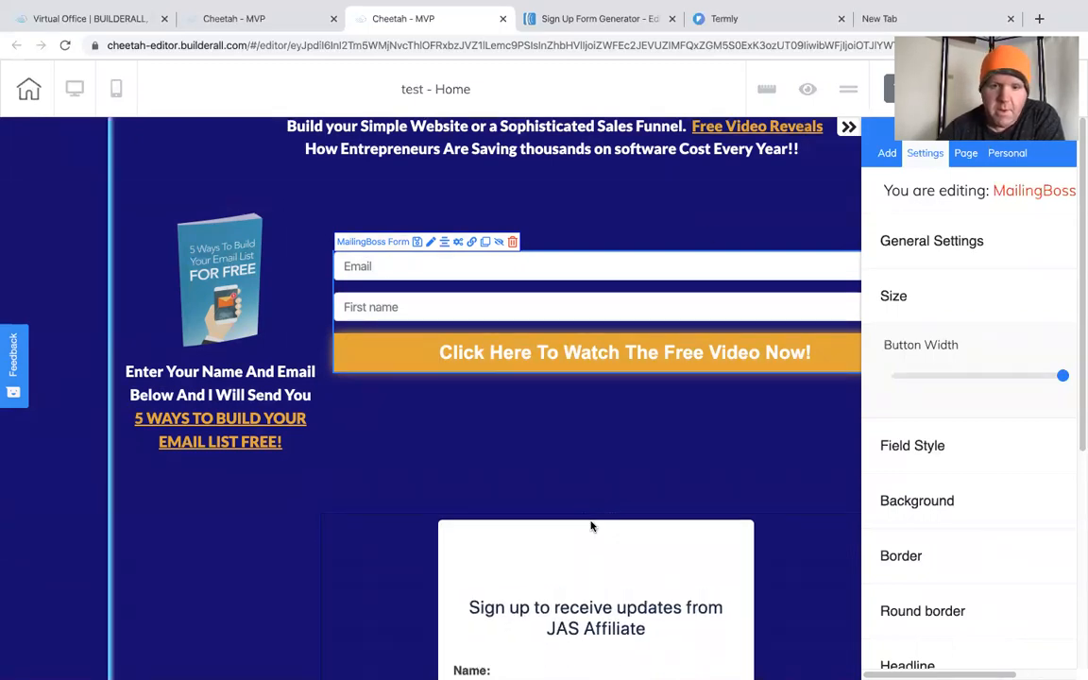
Step: Move the AWeber sign-up iframe back up directly below the MailingBoss form's button and shift it into line beneath the form
click(578, 435)
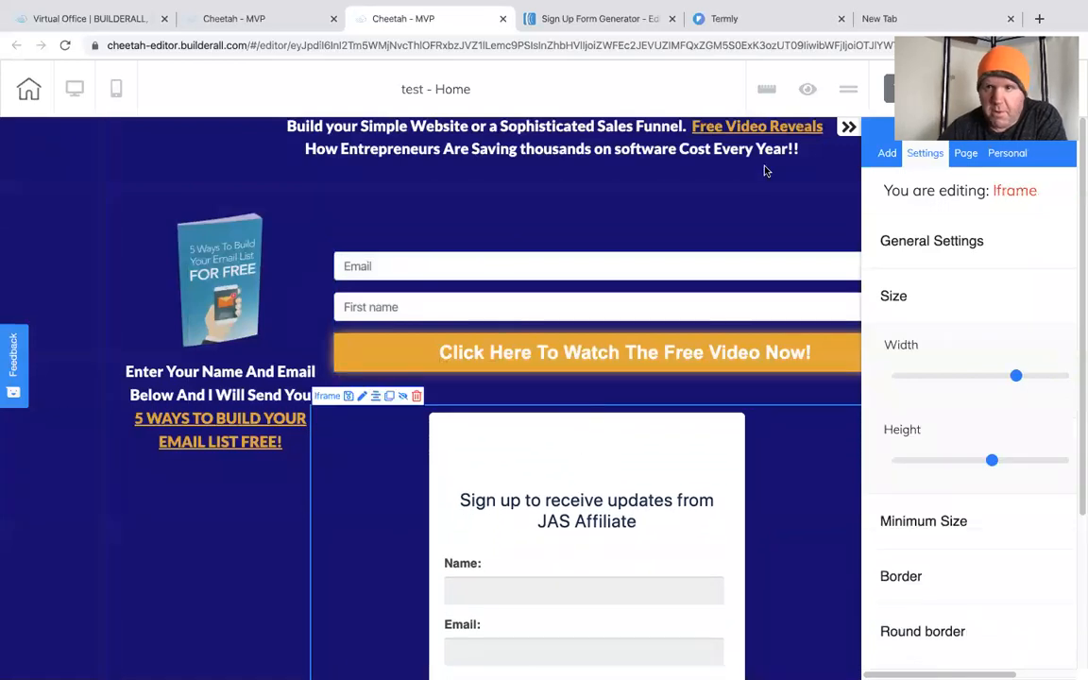
click(846, 128)
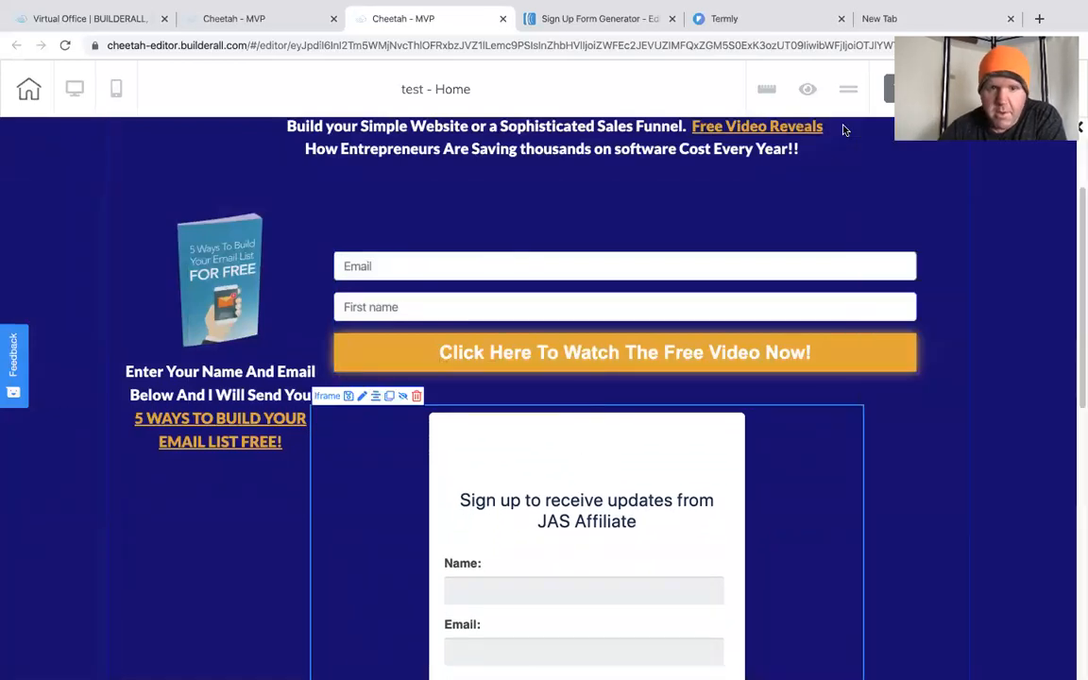
click(613, 478)
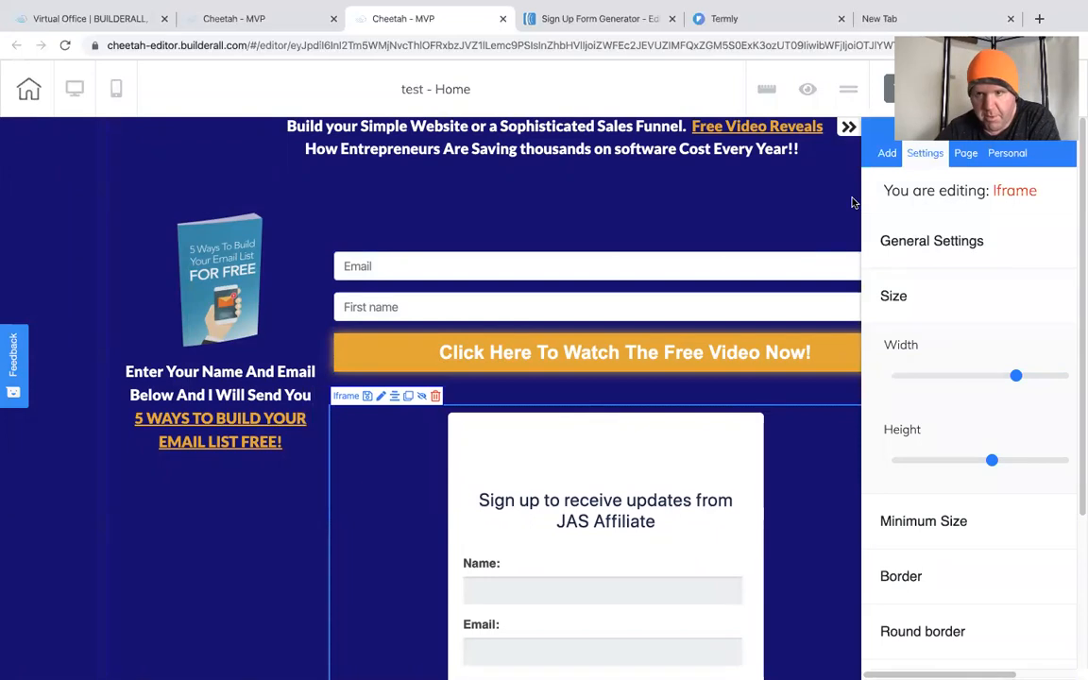
click(849, 127)
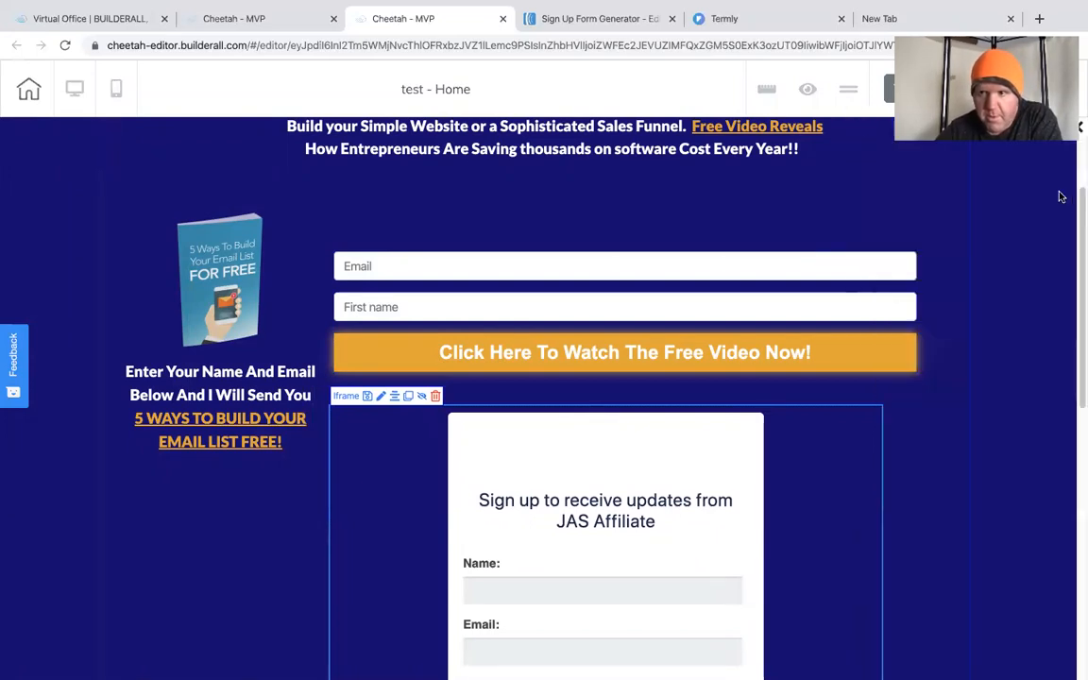
Step: Take the browser out of full screen and switch to the AWeber sign-up form page with its publishing code
drag(1077, 267, 1072, 369)
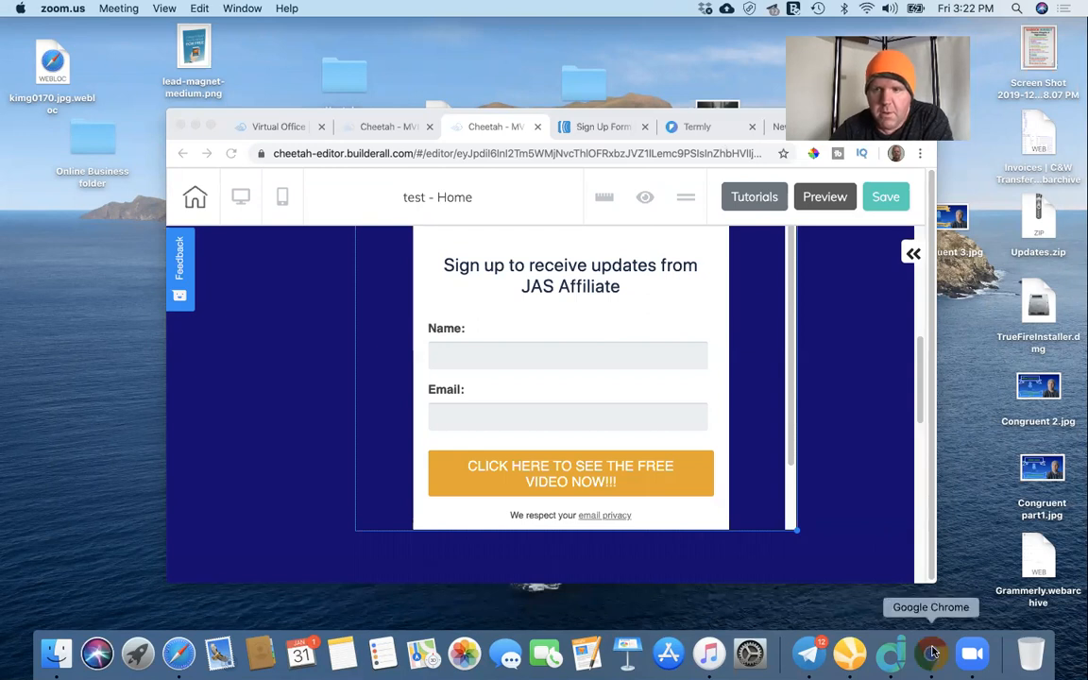
click(931, 652)
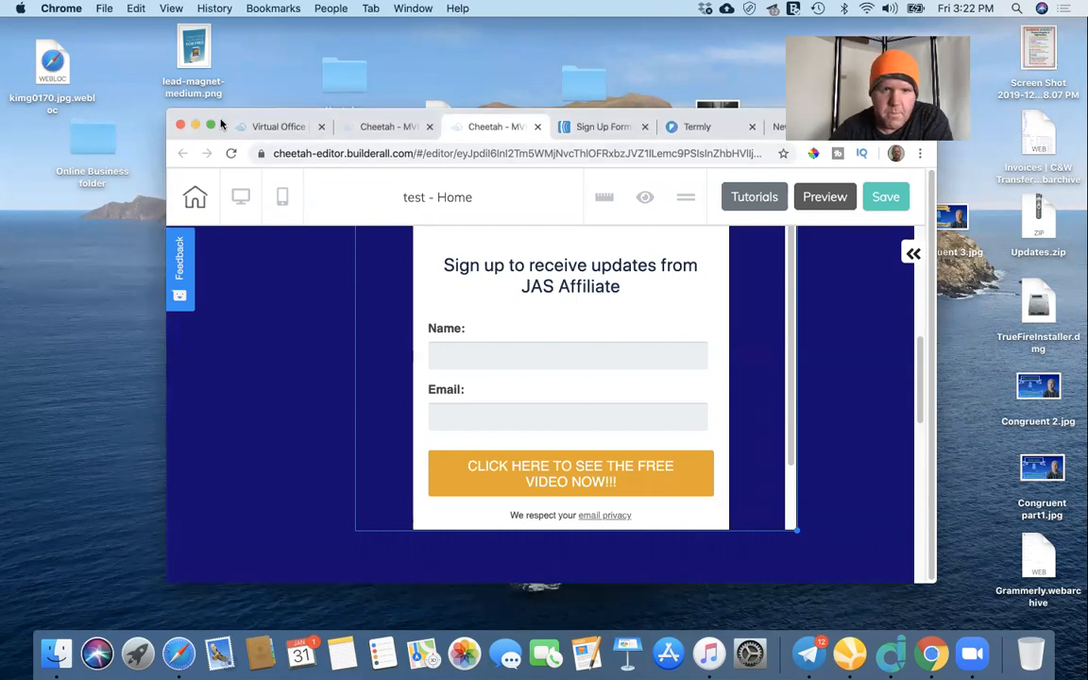
click(211, 125)
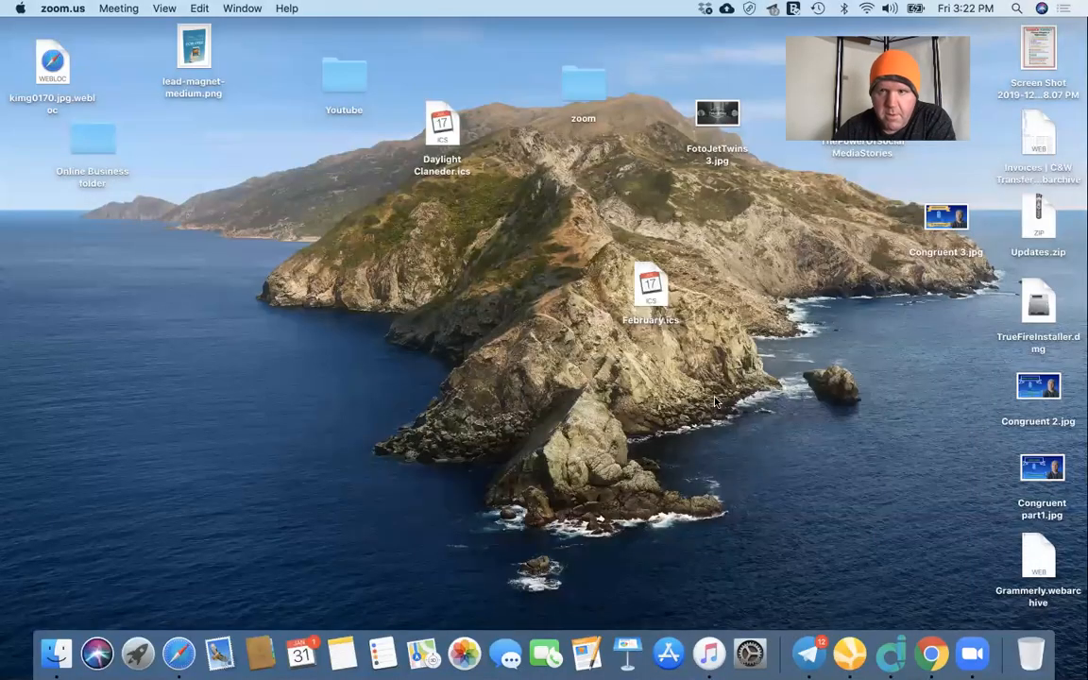
click(930, 654)
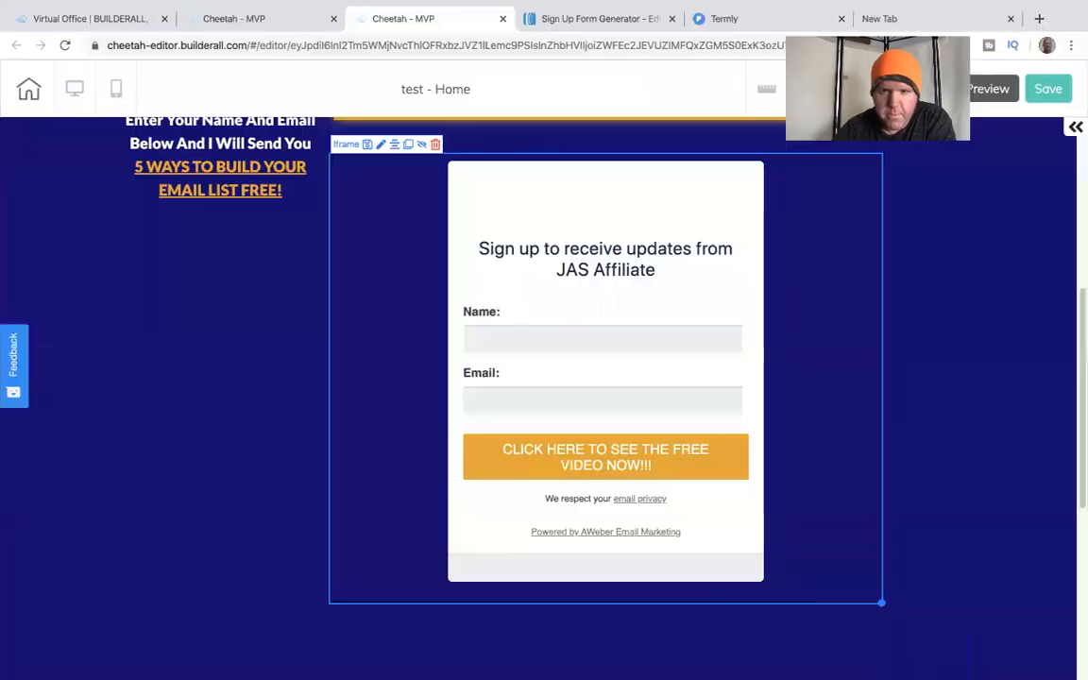
mouse_move(81, 3)
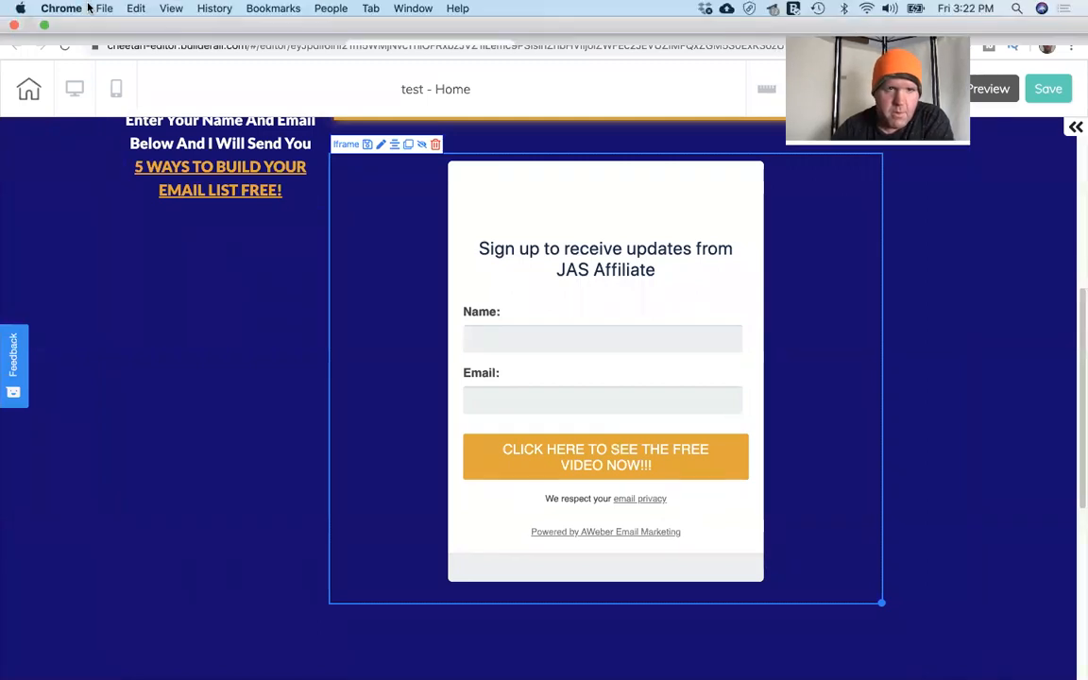
click(44, 25)
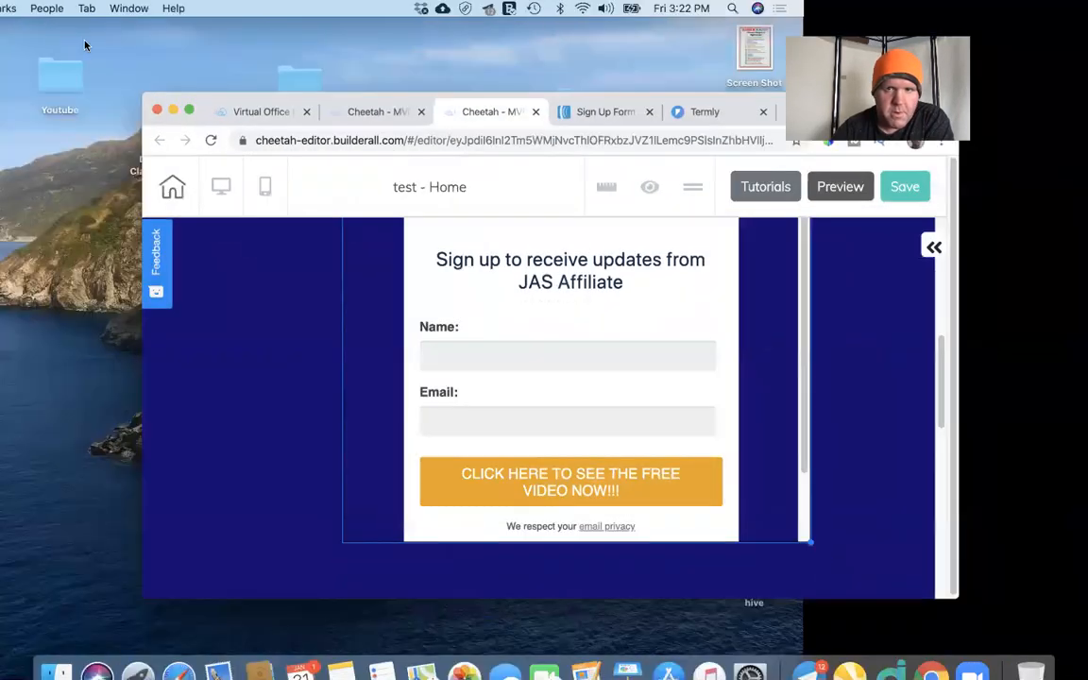
click(597, 128)
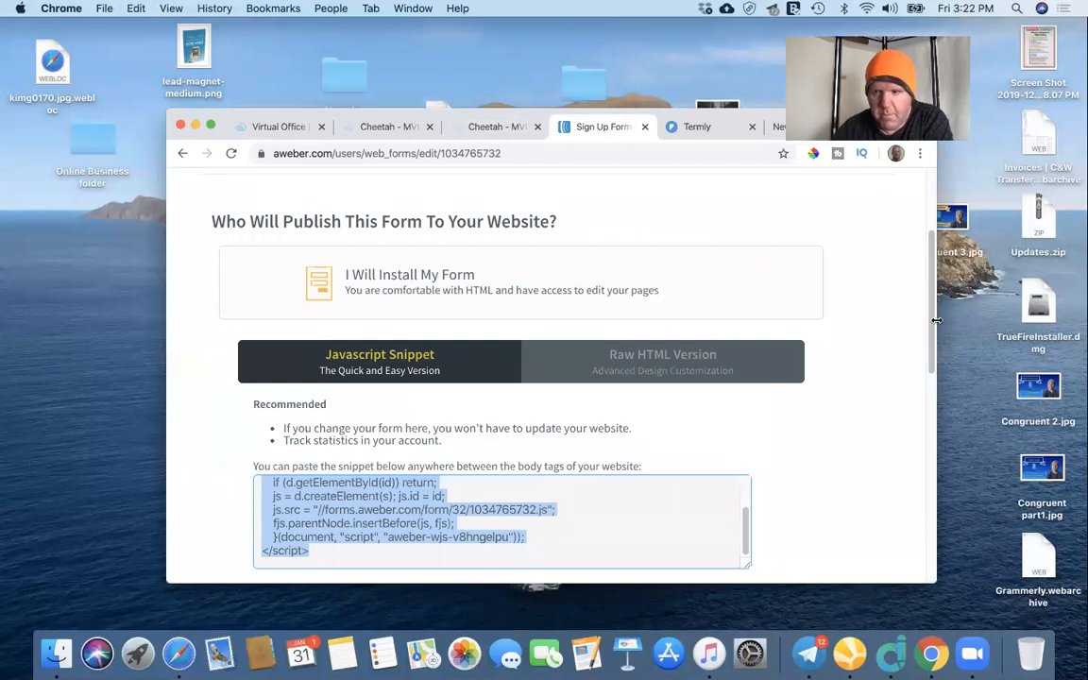
Step: Enlarge the browser window to the full width of the desktop and raise it toward the upper screen edge
drag(936, 326, 1079, 330)
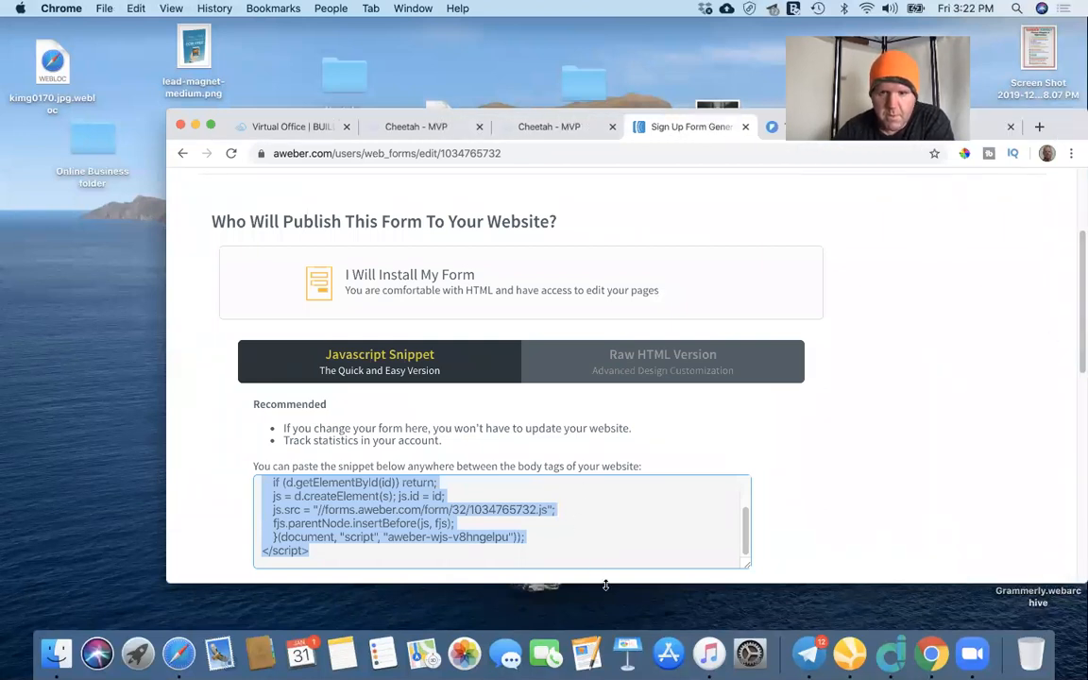
drag(605, 585, 604, 628)
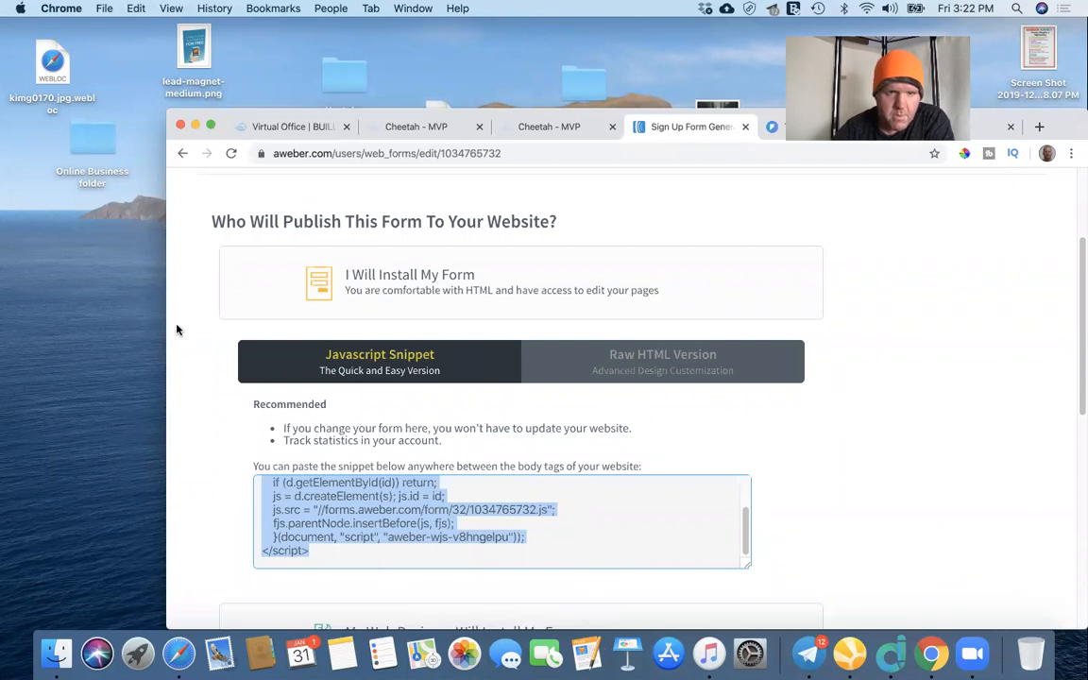
drag(121, 322, 7, 306)
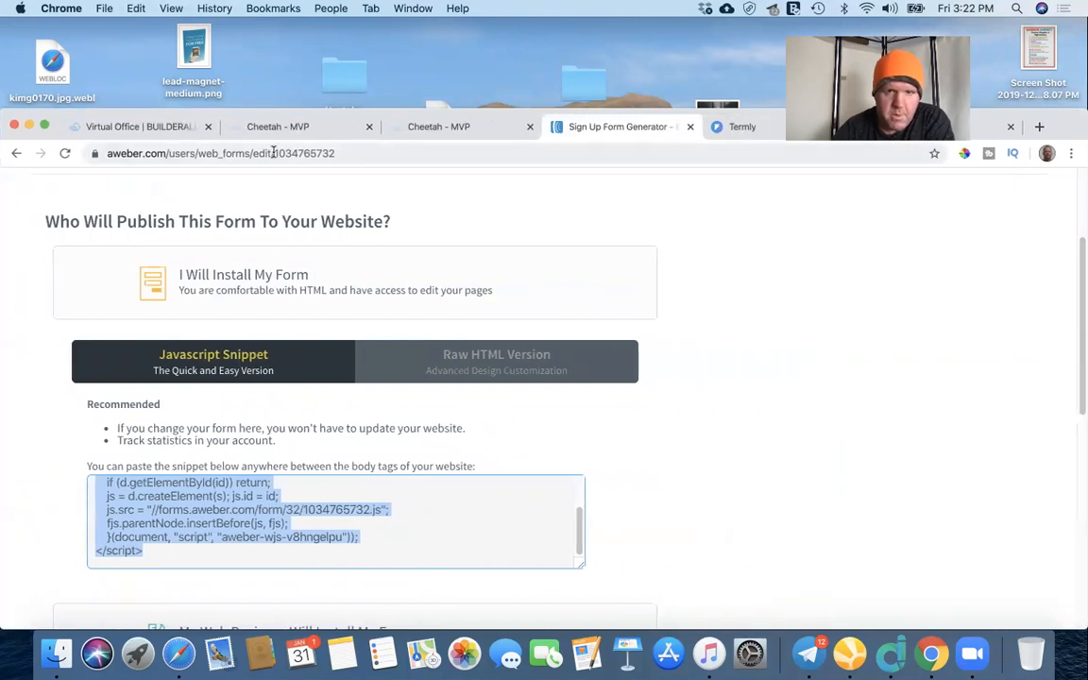
drag(285, 97, 286, 49)
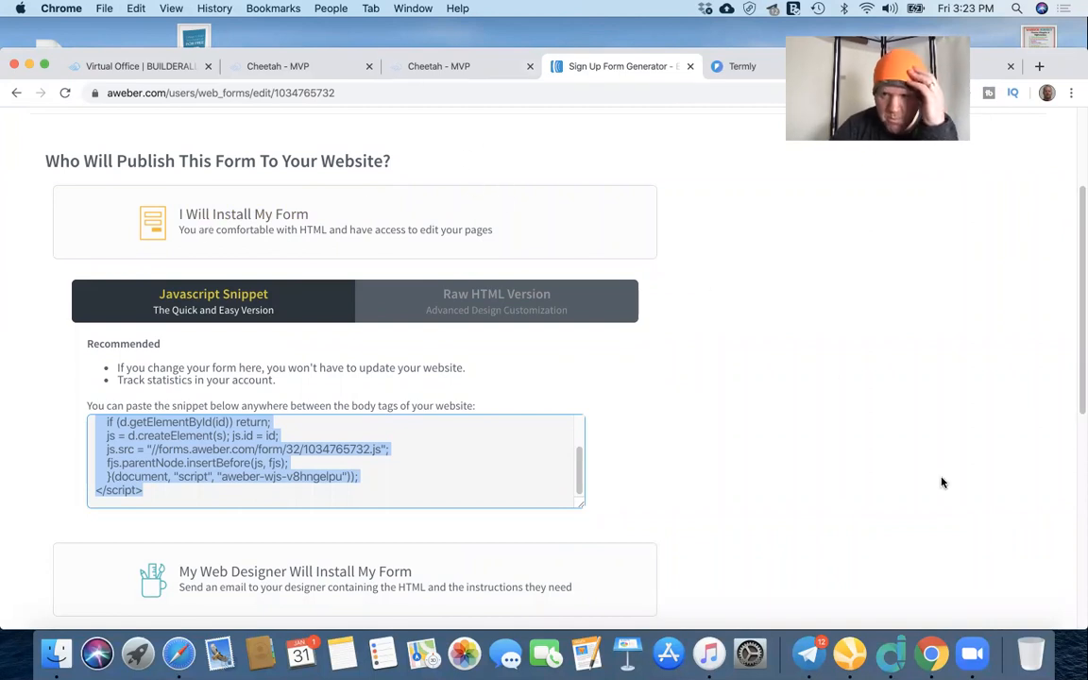
Step: Open the AWeber sign-up form's Design stage and examine its template gallery, elements, Name and Email fields and submit button
scroll(1078, 311, up, 4)
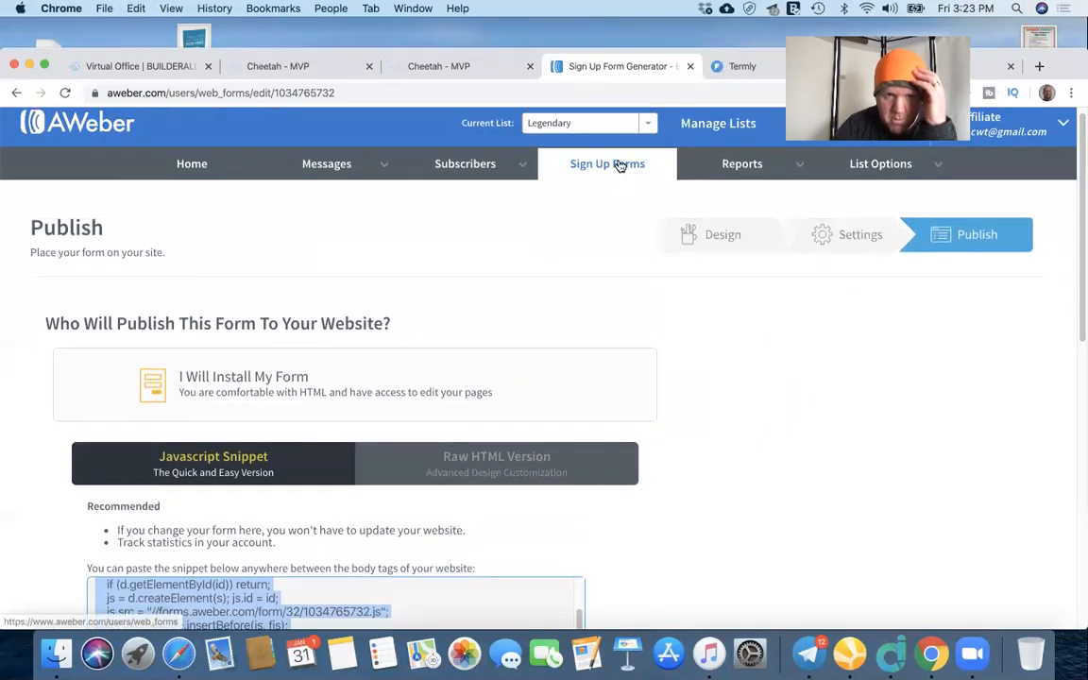
click(719, 235)
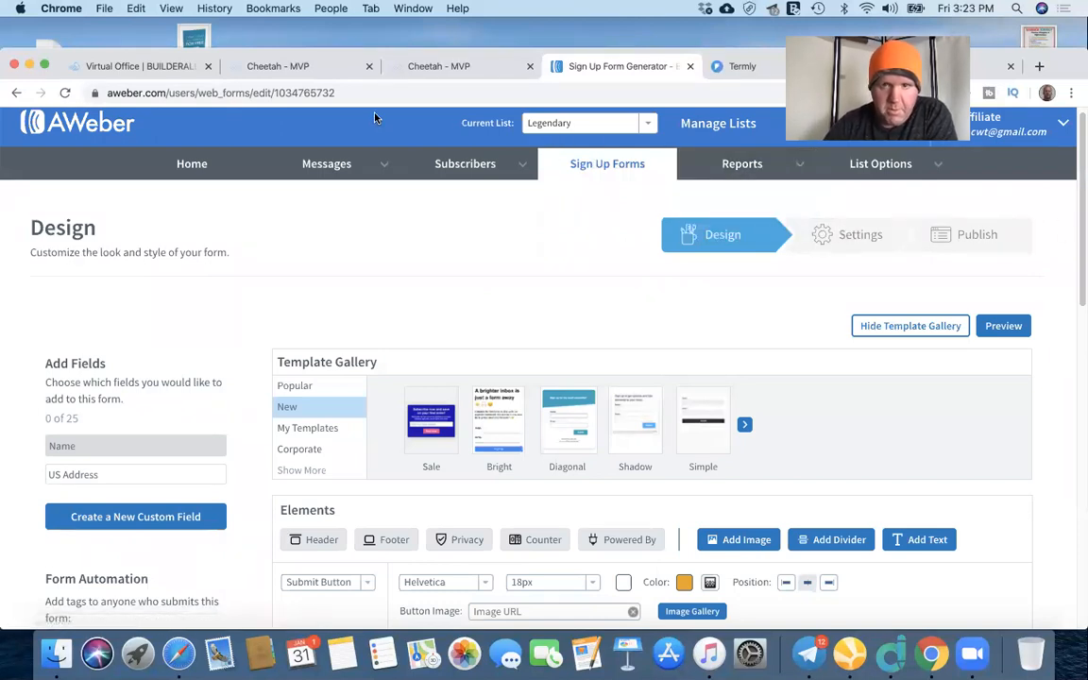
mouse_move(719, 165)
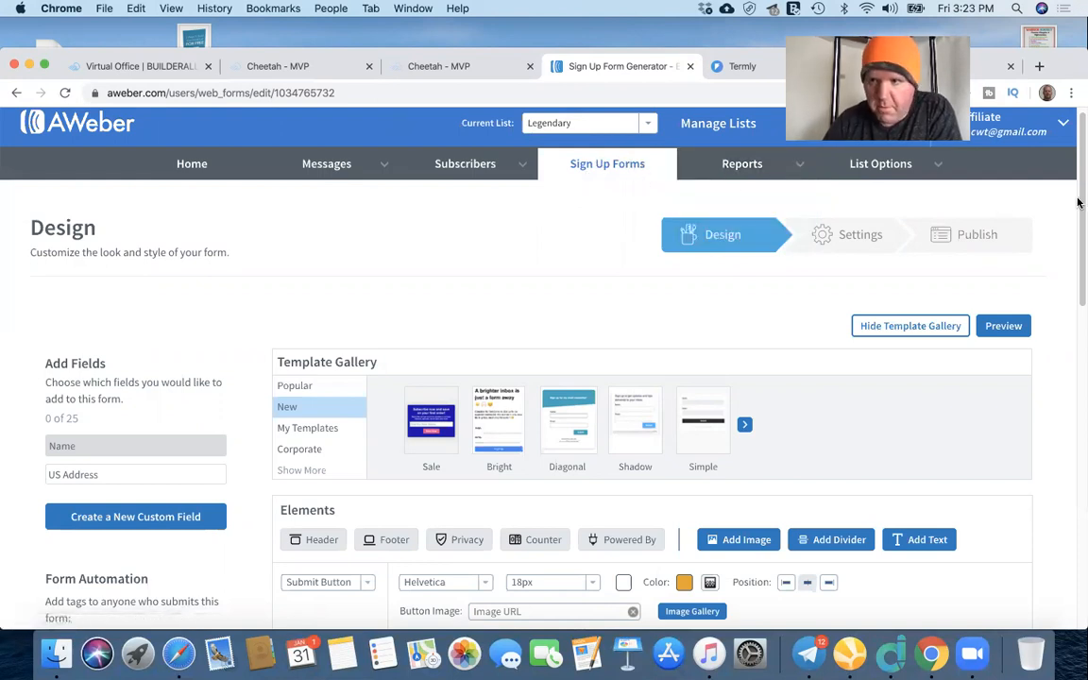
scroll(1078, 220, down, 1)
scroll(1078, 220, down, 5)
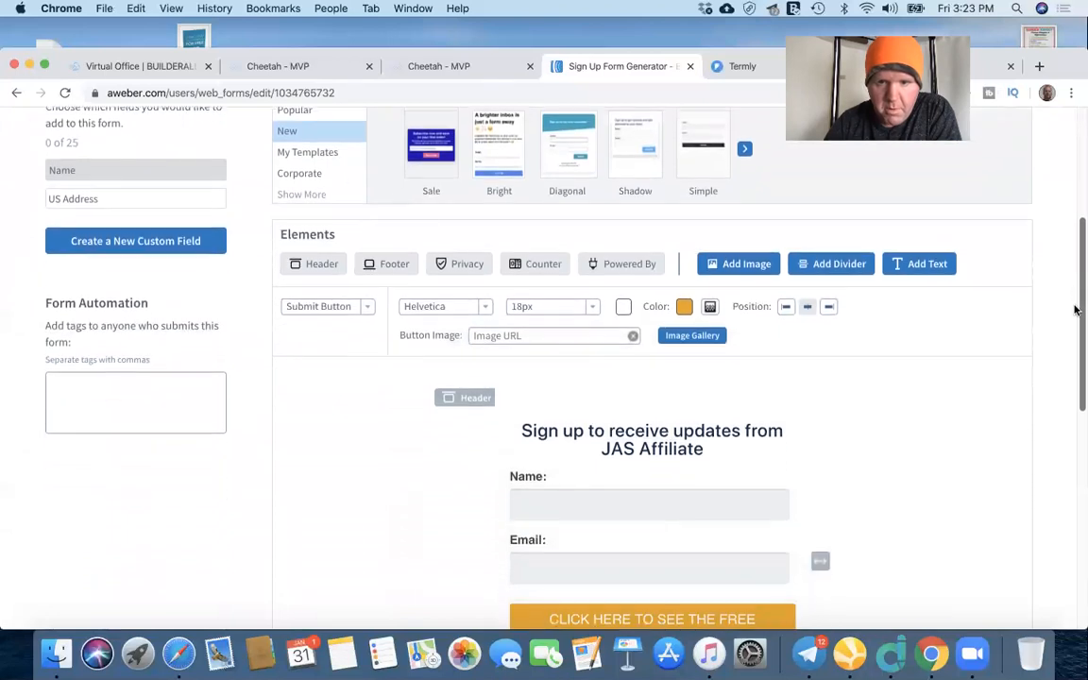
drag(1078, 296, 1077, 89)
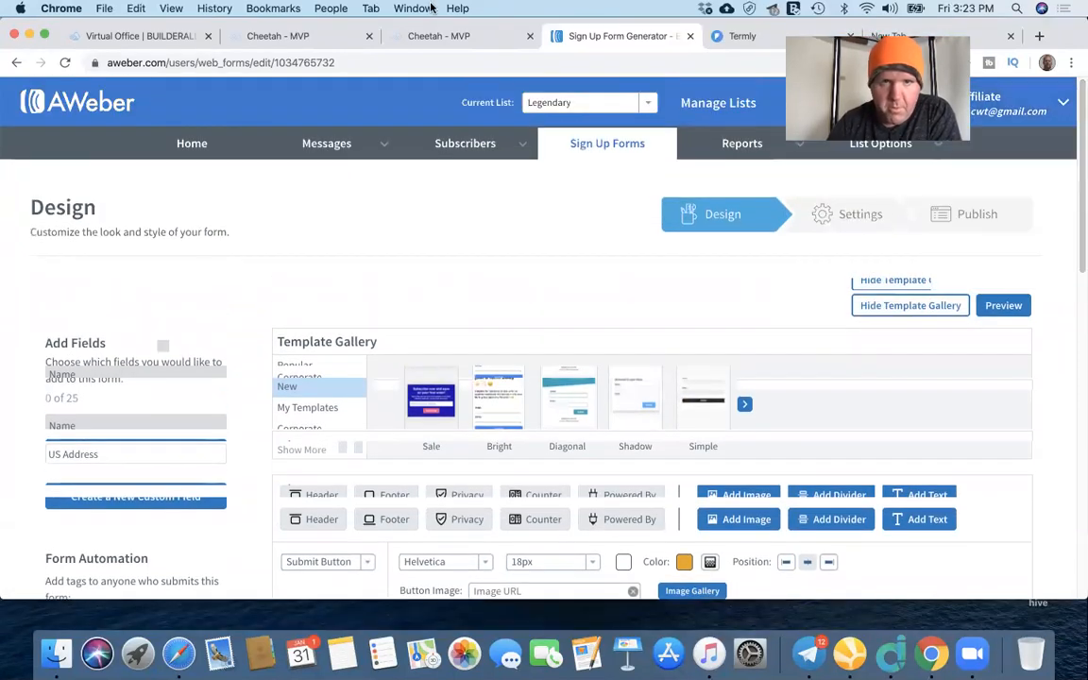
drag(299, 19, 296, 49)
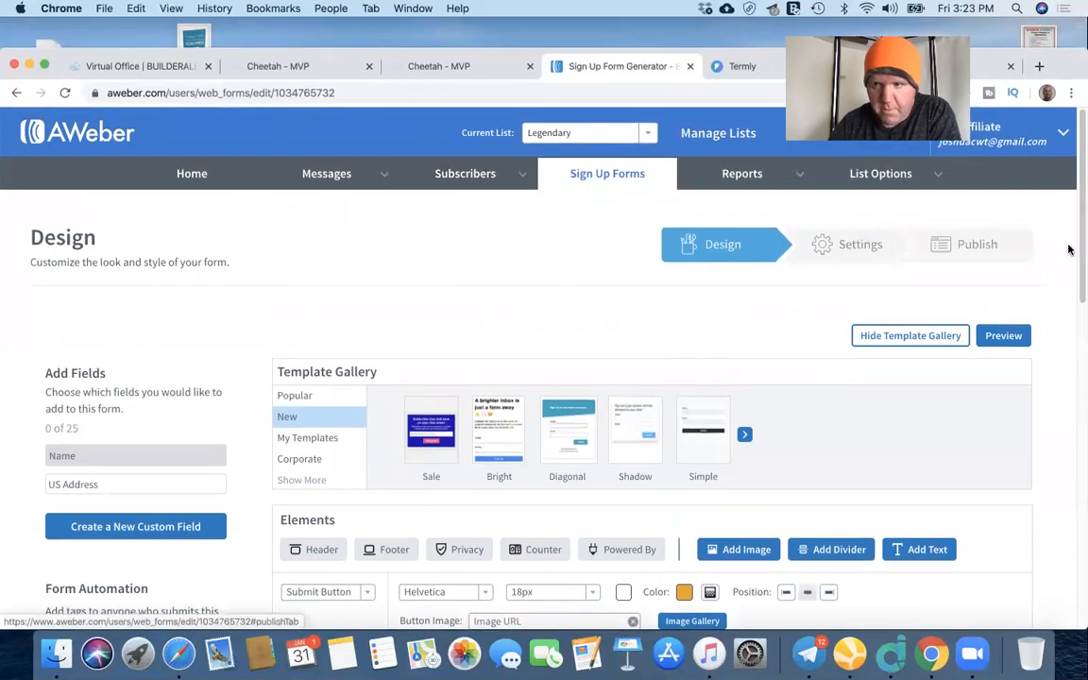
drag(1078, 236, 1079, 378)
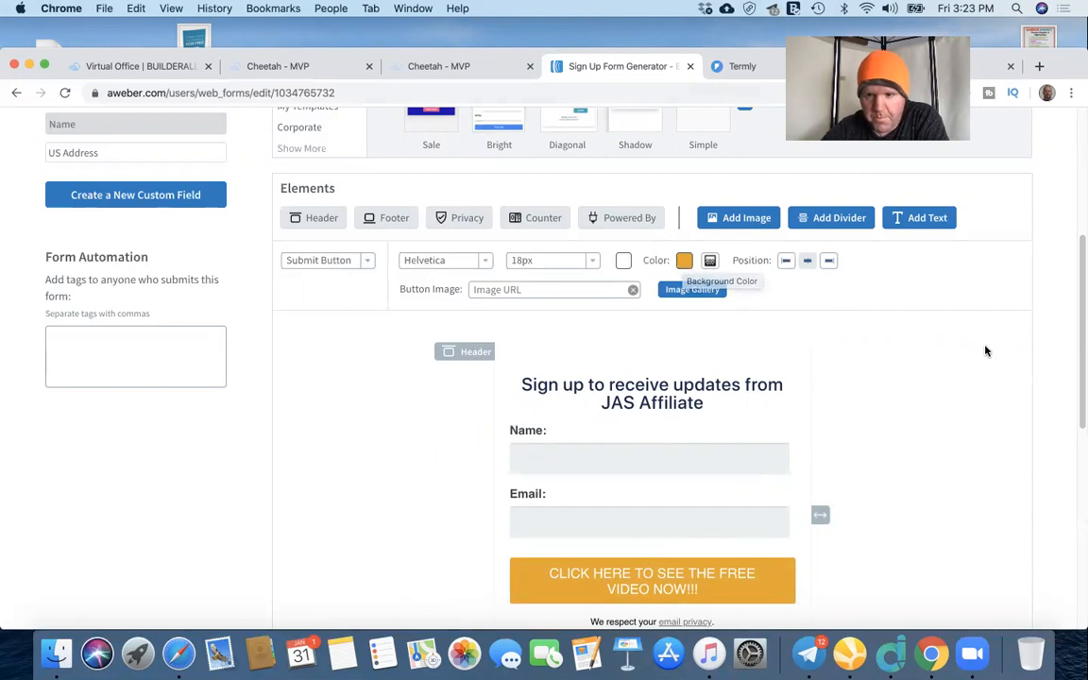
drag(1078, 321, 1079, 425)
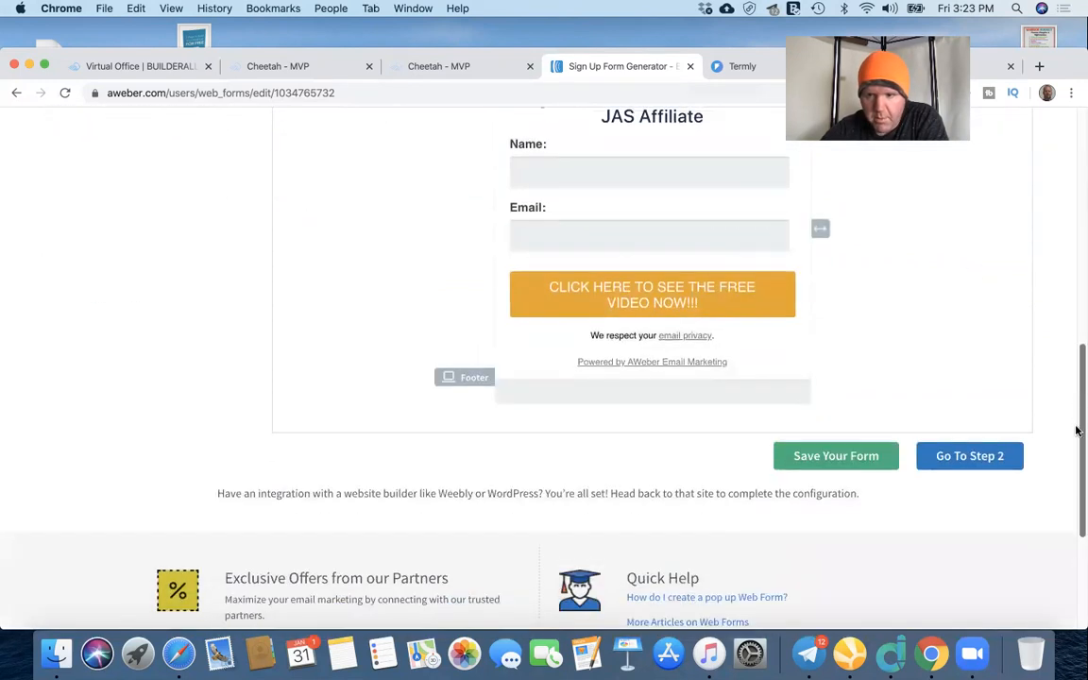
Step: Go to the form's Settings stage and choose Custom Page as the thank you page, checking its destination URL
click(955, 456)
click(207, 408)
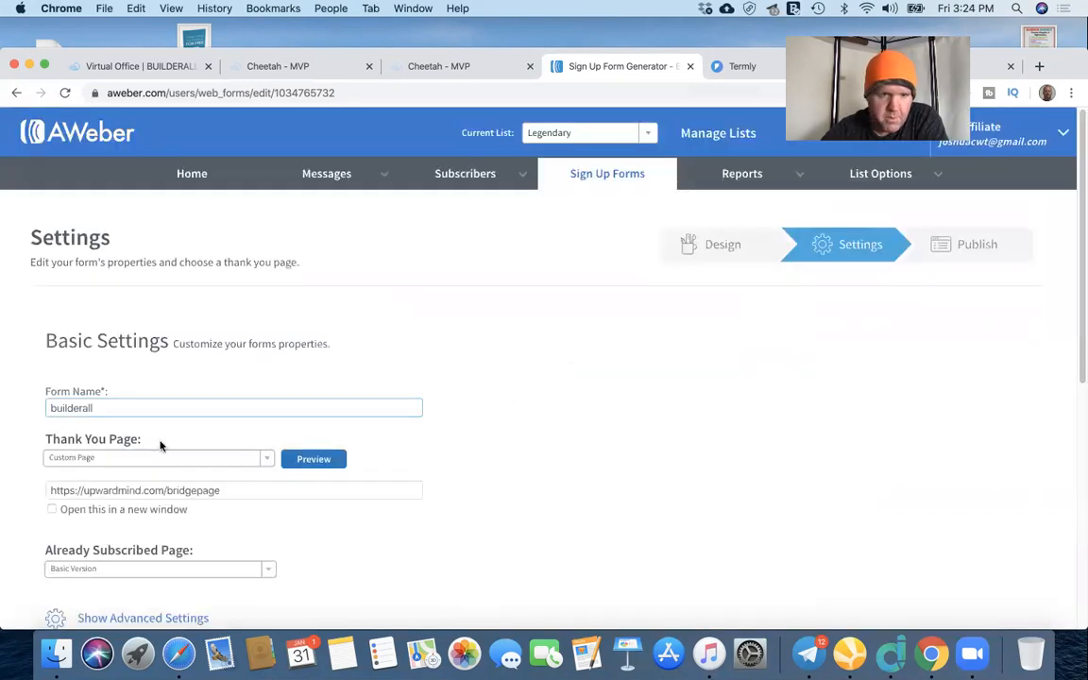
click(265, 460)
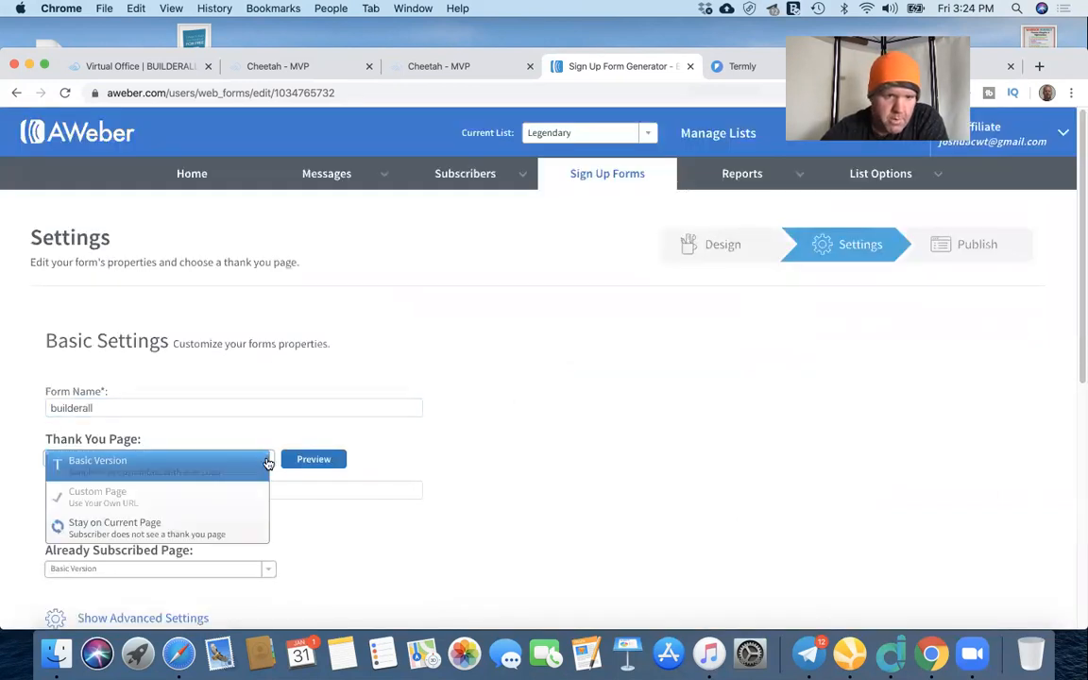
click(95, 497)
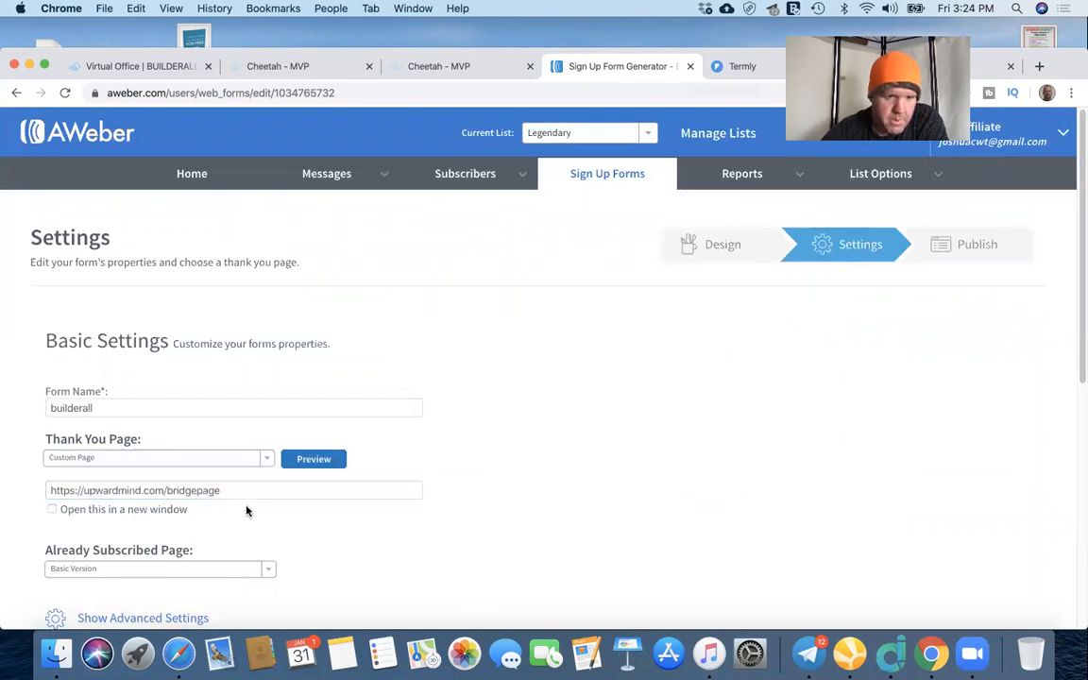
click(195, 492)
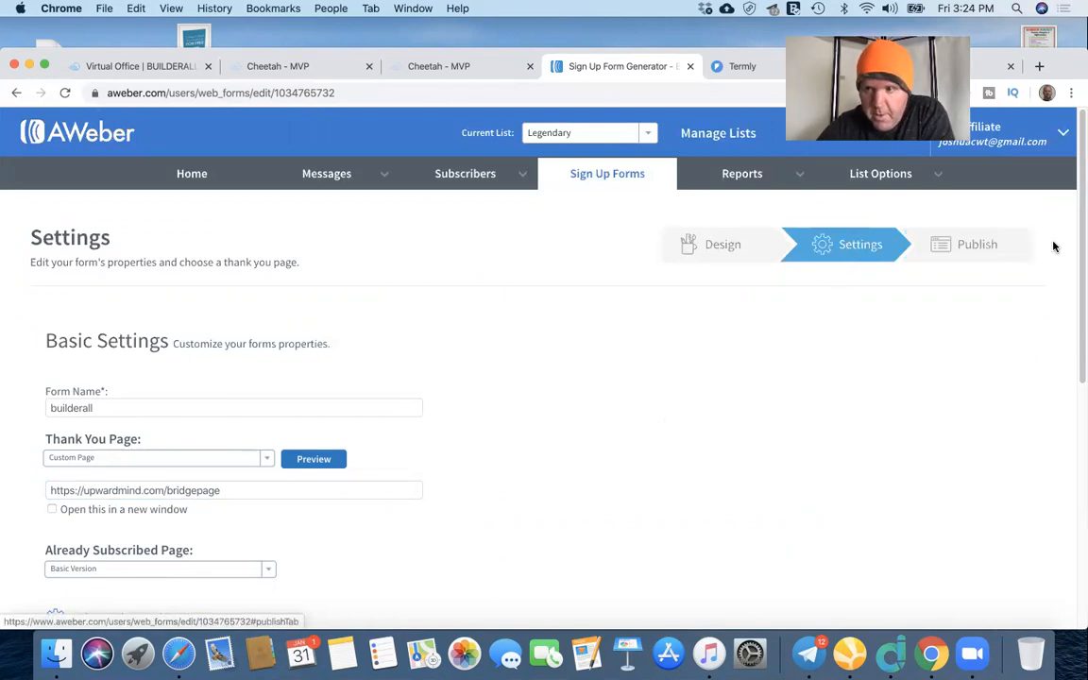
Step: Check the remaining basic settings, proceed to the Publish stage and save the builderall form
scroll(1078, 245, down, 5)
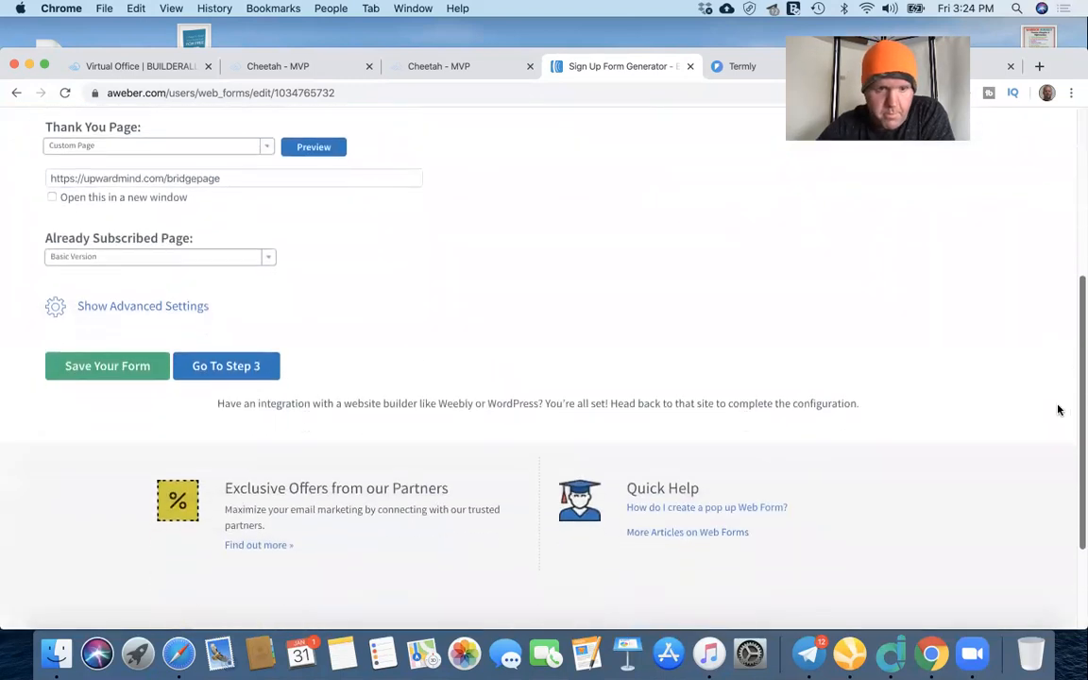
scroll(1059, 408, up, 5)
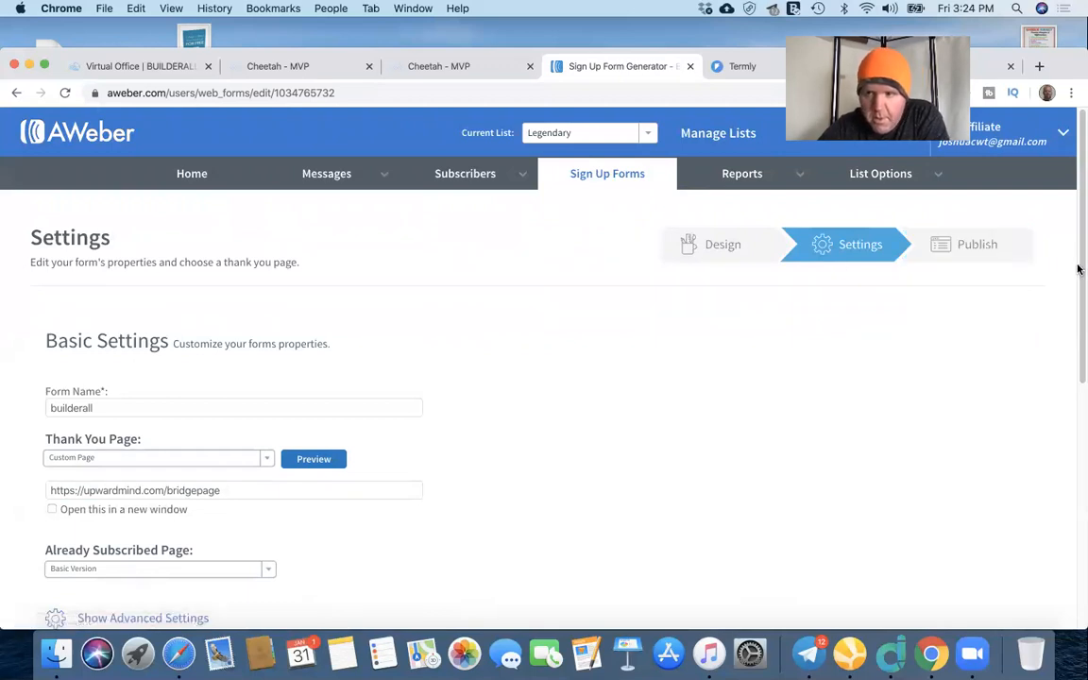
scroll(1079, 332, down, 2)
scroll(1077, 378, down, 7)
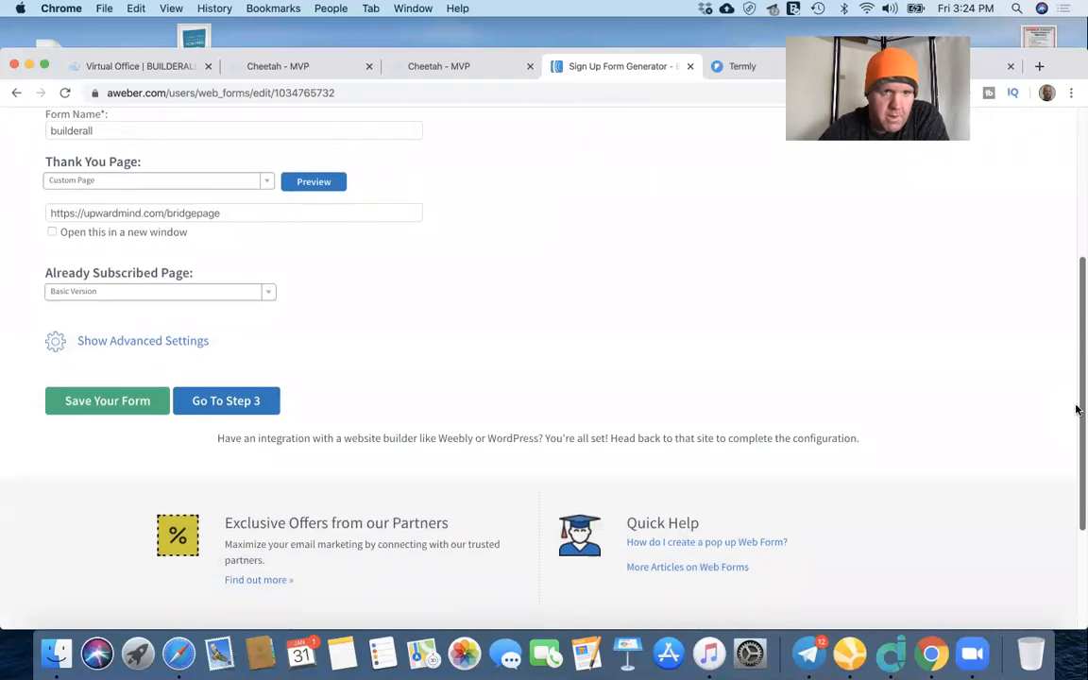
scroll(1050, 364, up, 3)
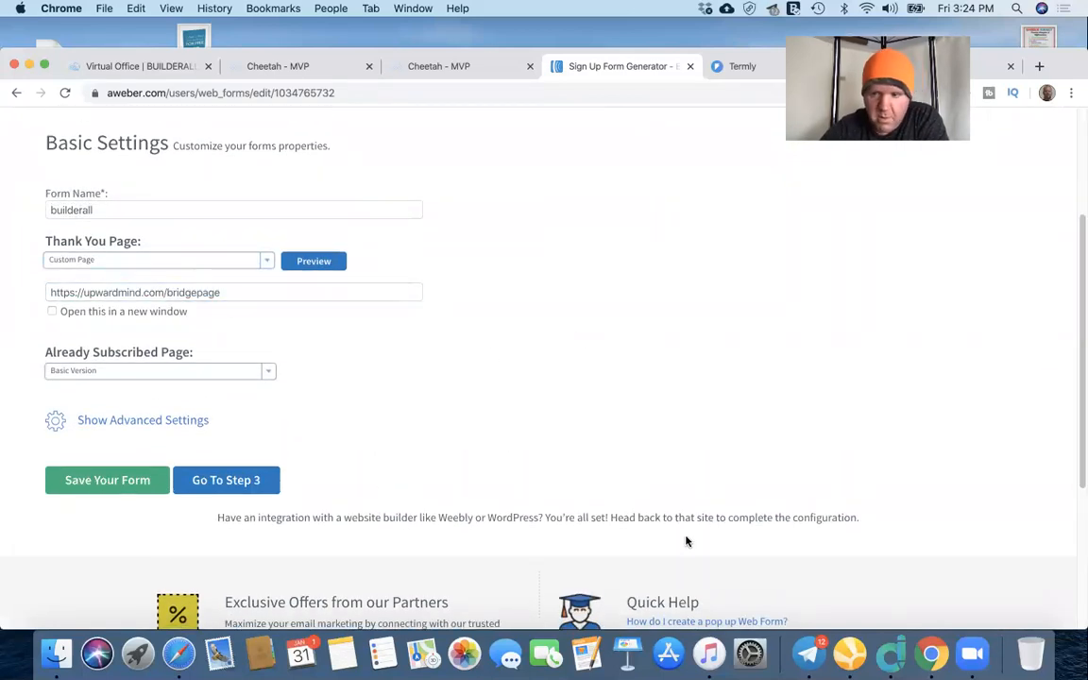
click(214, 481)
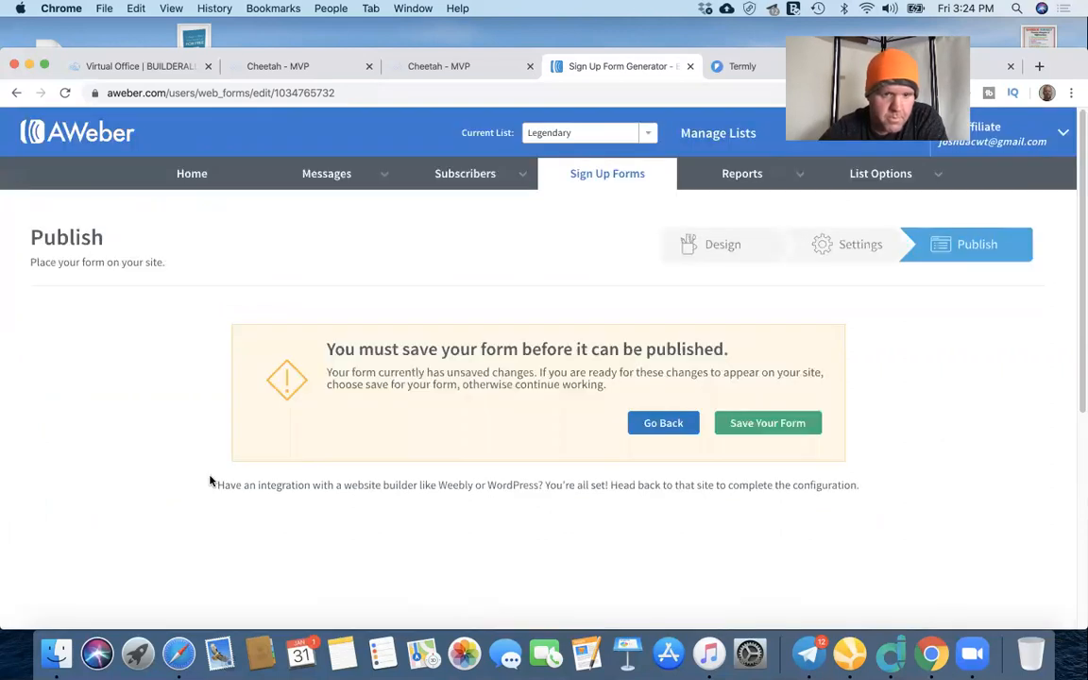
click(755, 424)
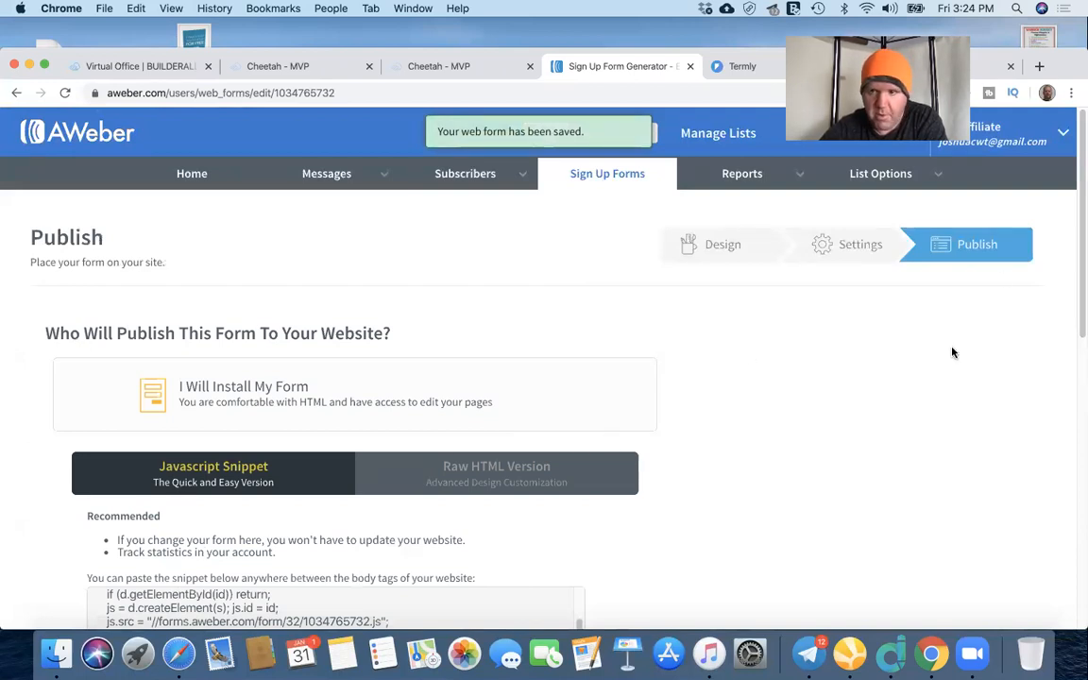
Step: Select and copy the form's entire JavaScript snippet under I Will Install My Form
drag(1078, 253, 1054, 304)
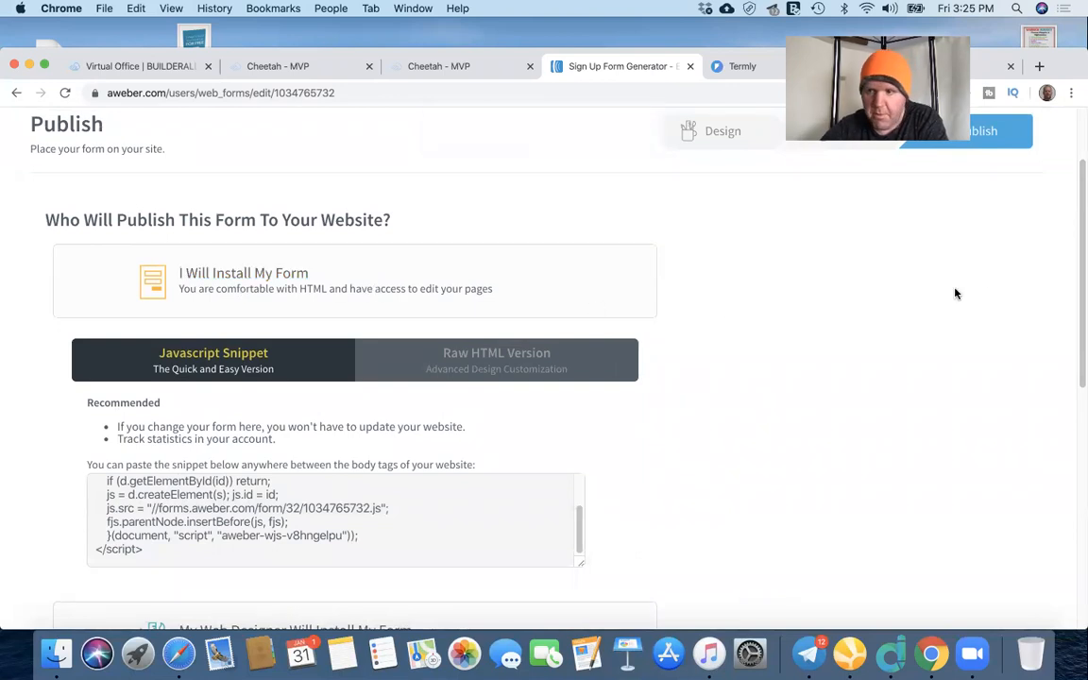
drag(1080, 277, 1078, 359)
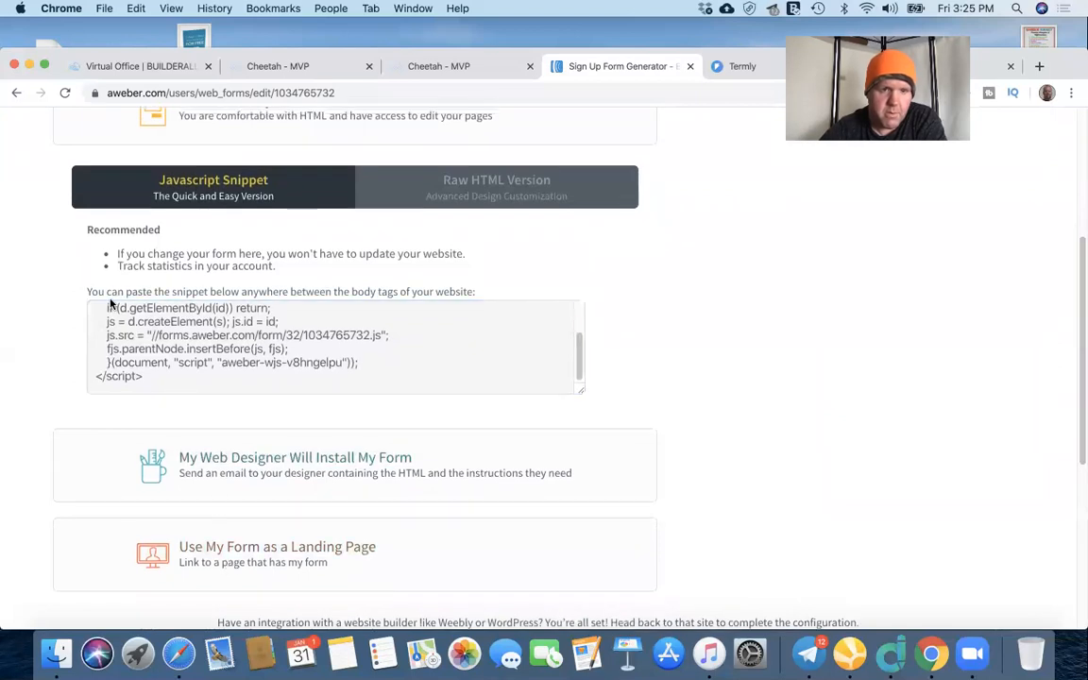
click(578, 357)
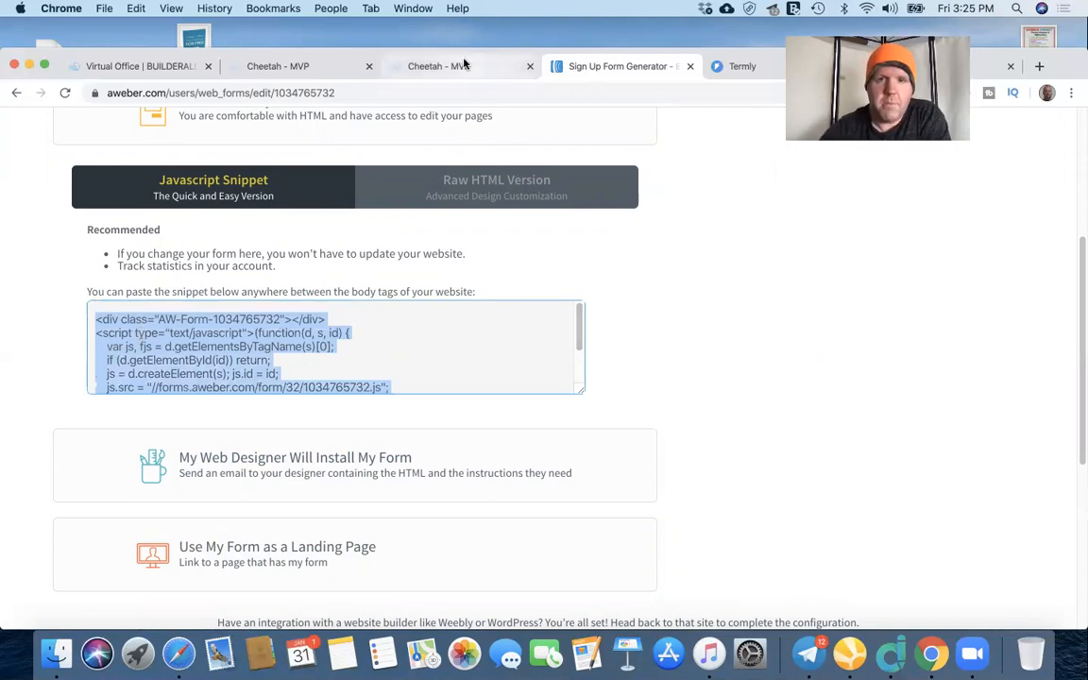
Step: Switch to the Builderall page editor and open the general settings of the AWeber sign-up iframe
click(427, 64)
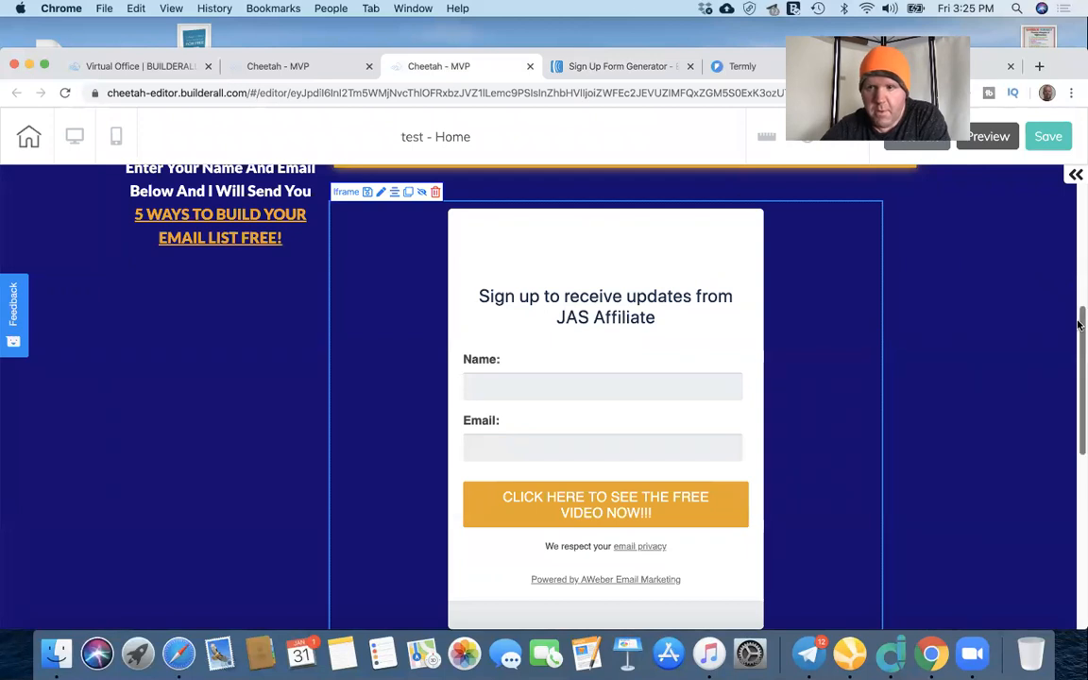
scroll(1079, 303, up, 3)
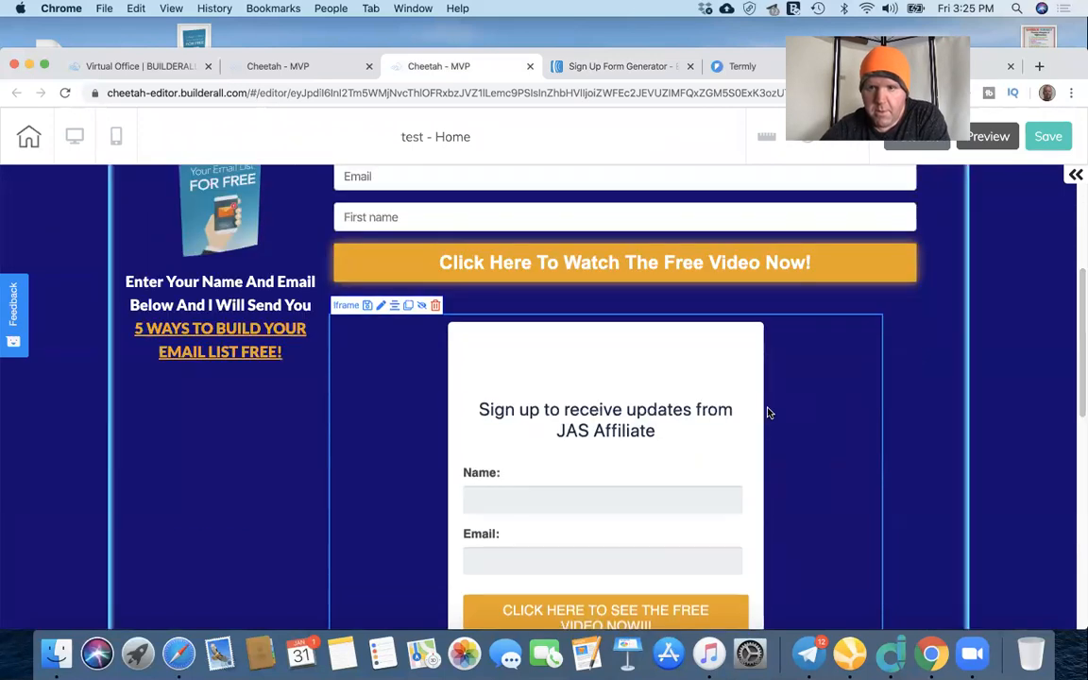
double_click(769, 411)
click(914, 291)
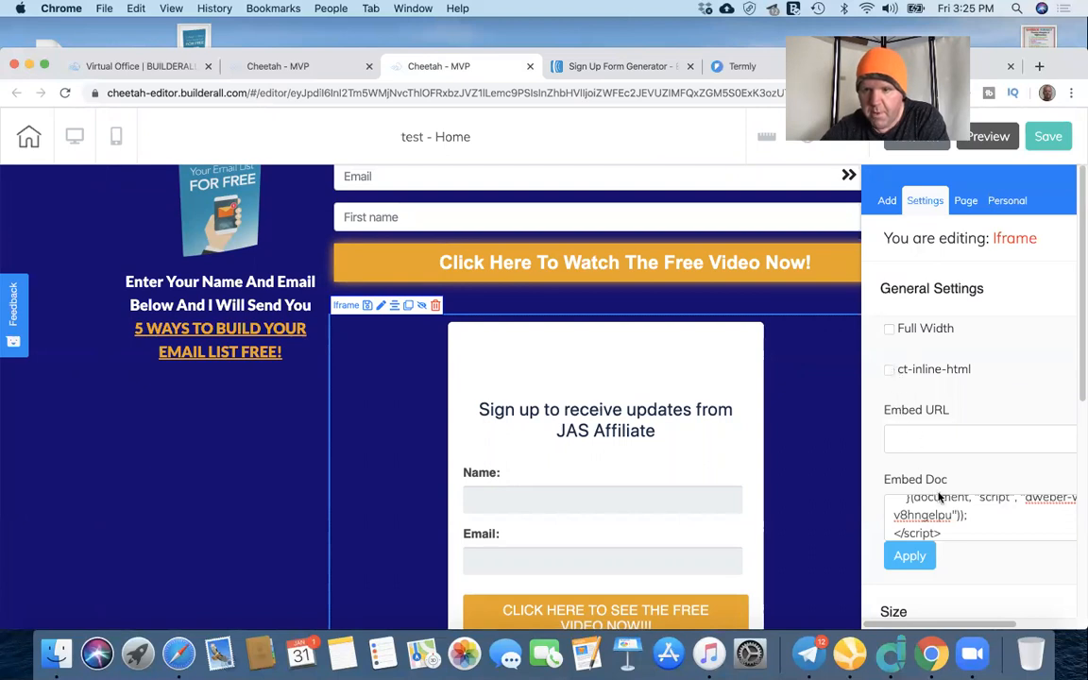
Step: Replace the iframe's Embed Doc code with the copied AWeber snippet and collapse its general settings
drag(986, 537, 889, 484)
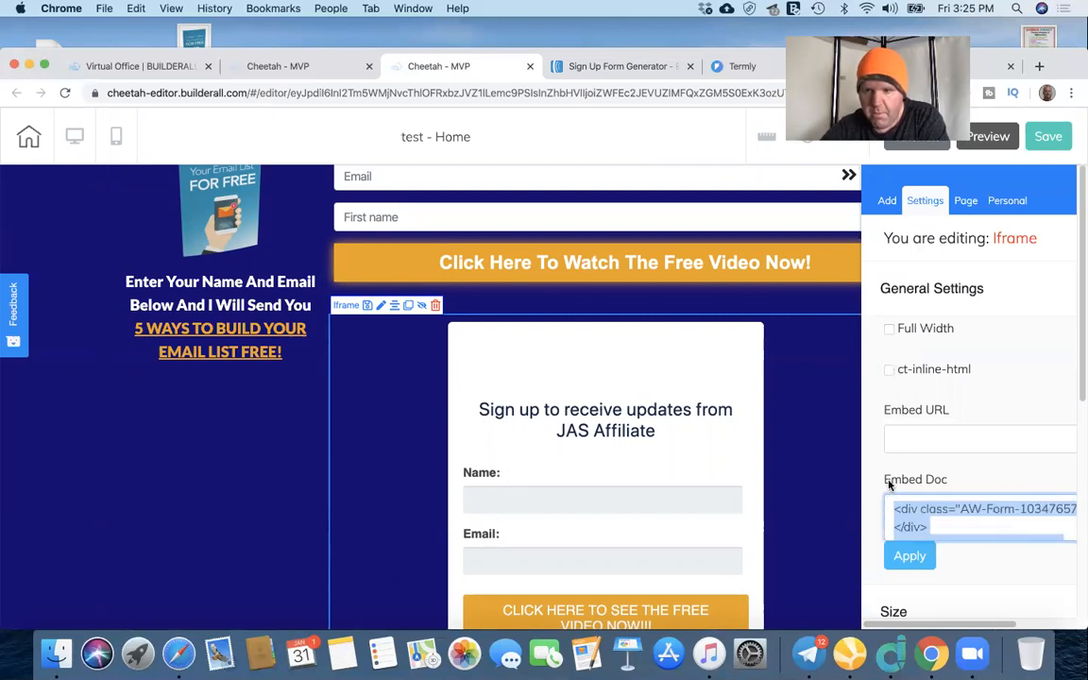
key(BackSpace)
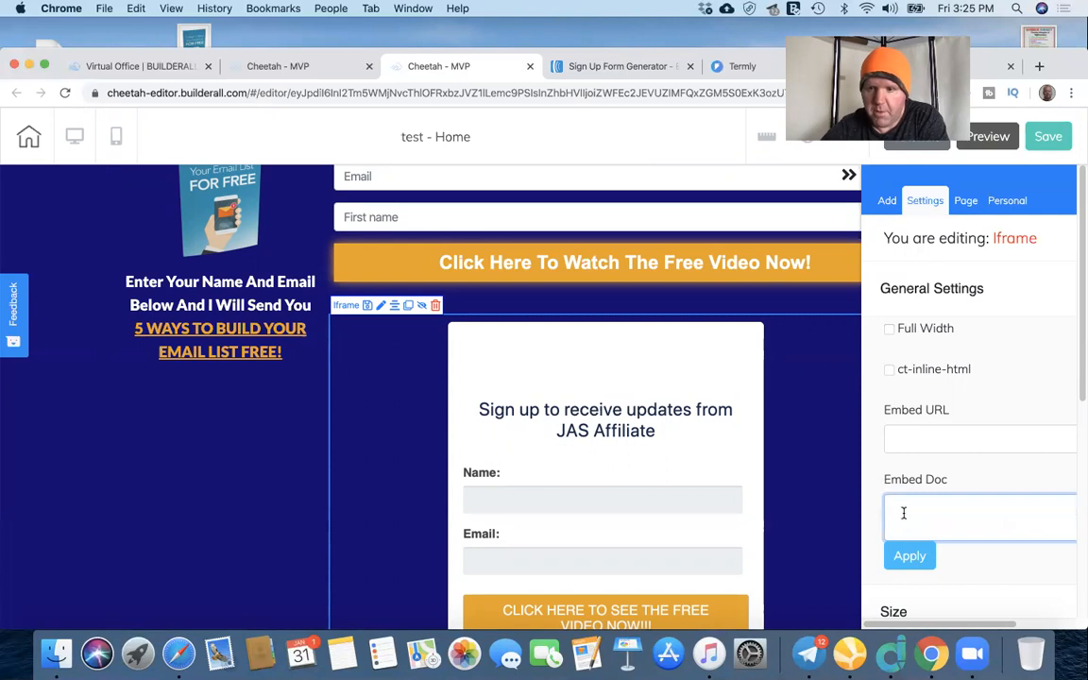
click(916, 558)
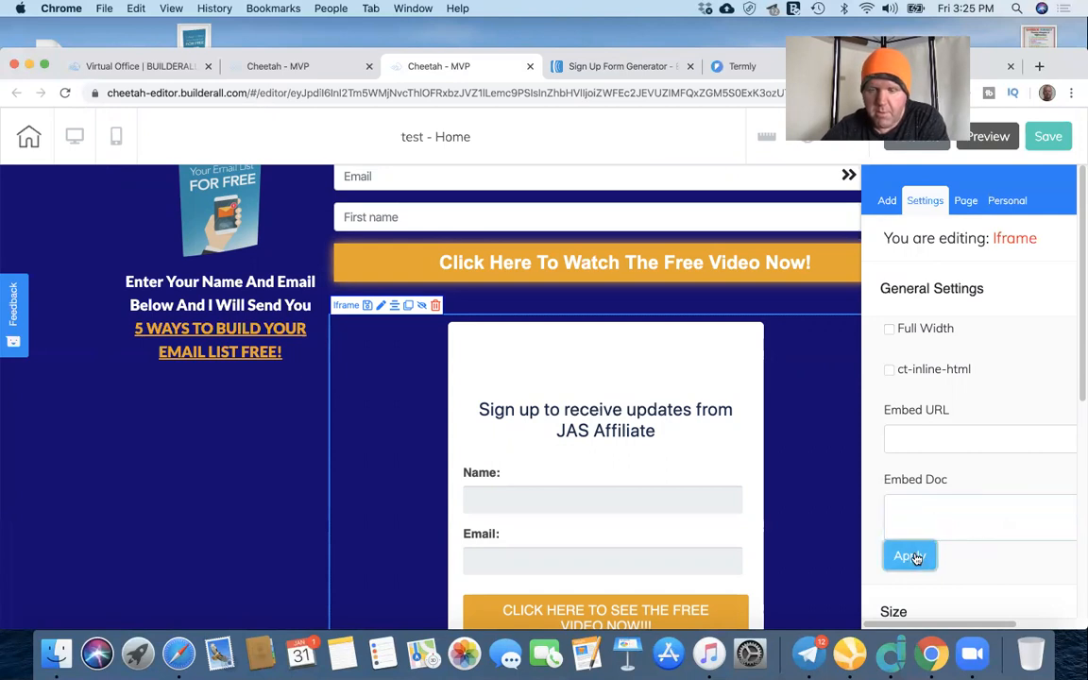
click(940, 504)
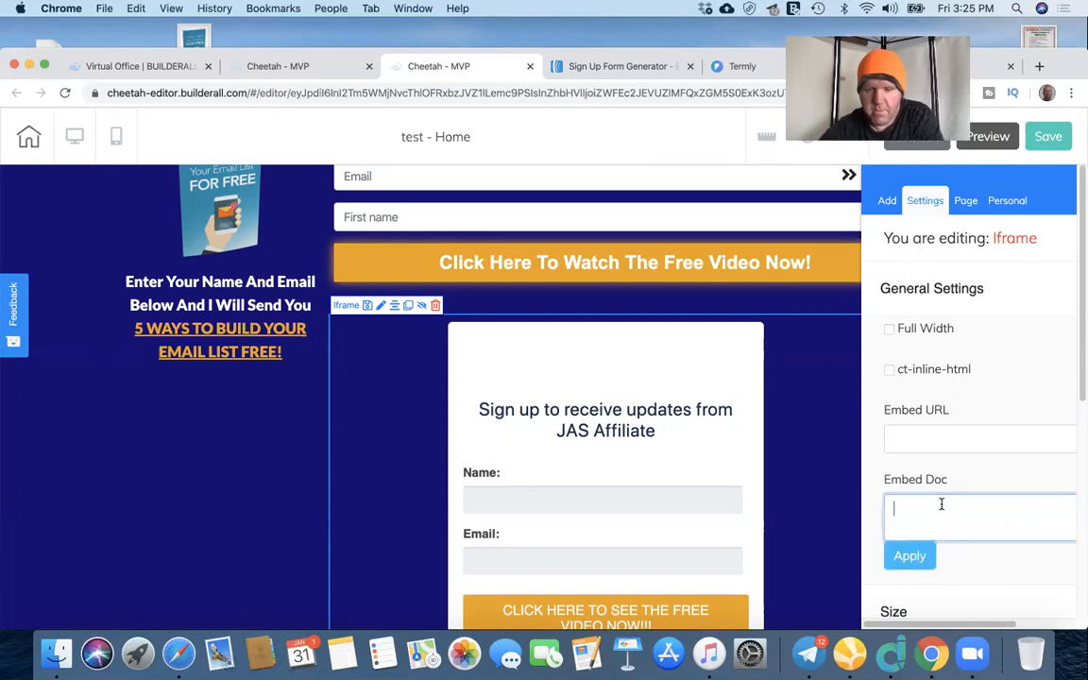
key(super+v)
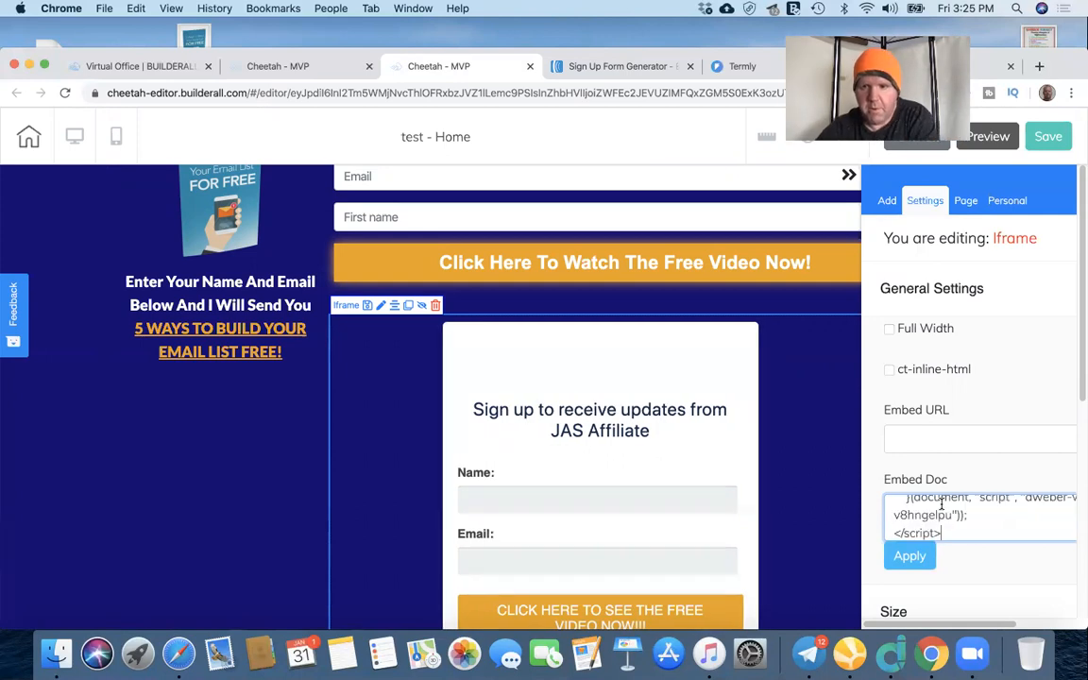
click(820, 426)
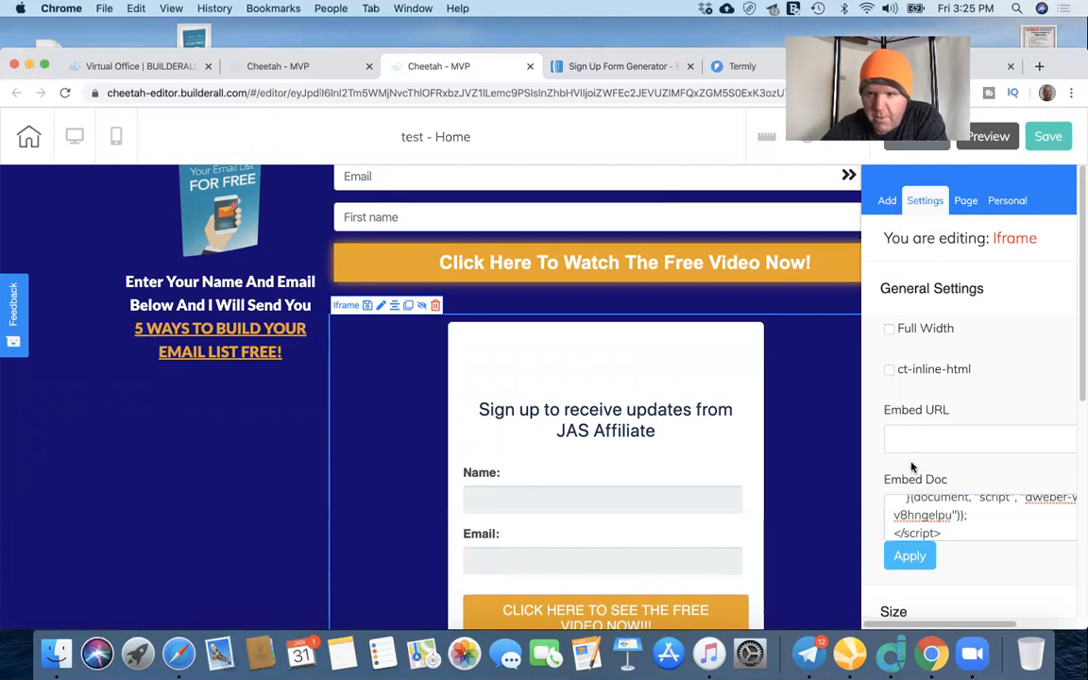
click(916, 289)
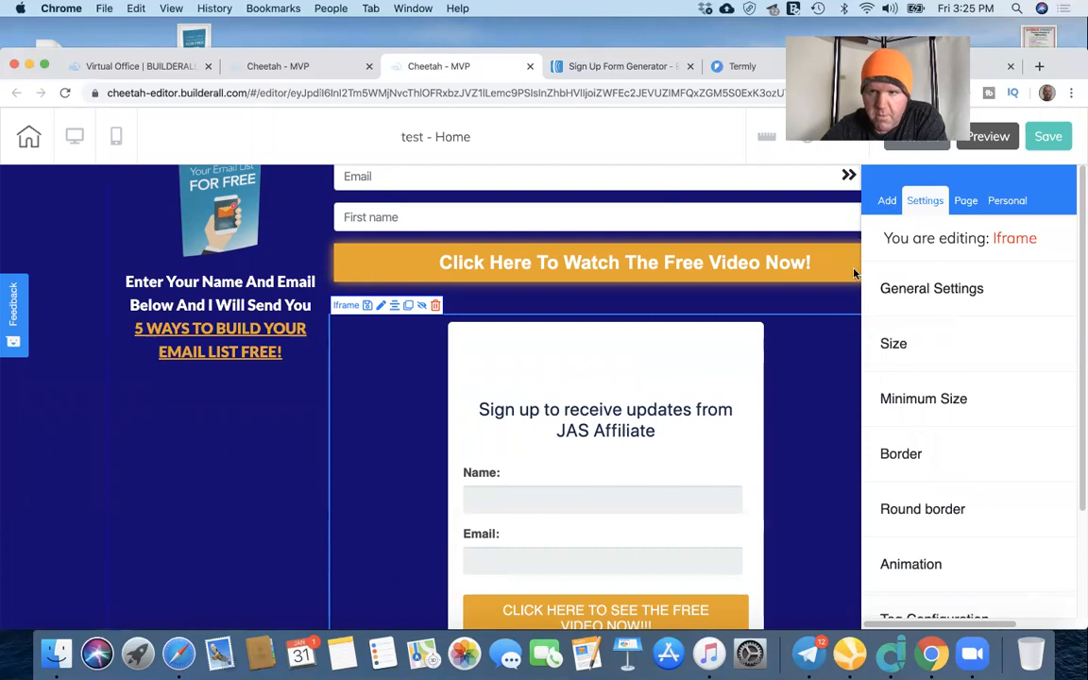
Step: Browse the elements that can be added to the page down to Iframe, and collapse the editor's side panel
click(886, 202)
click(952, 276)
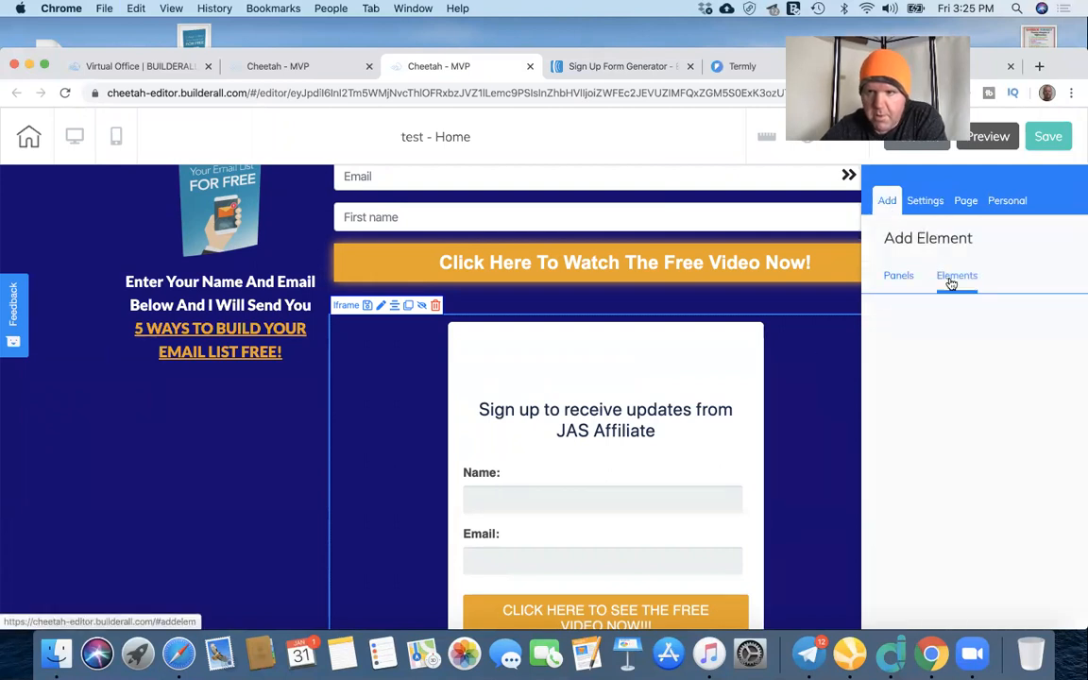
drag(1062, 401, 969, 476)
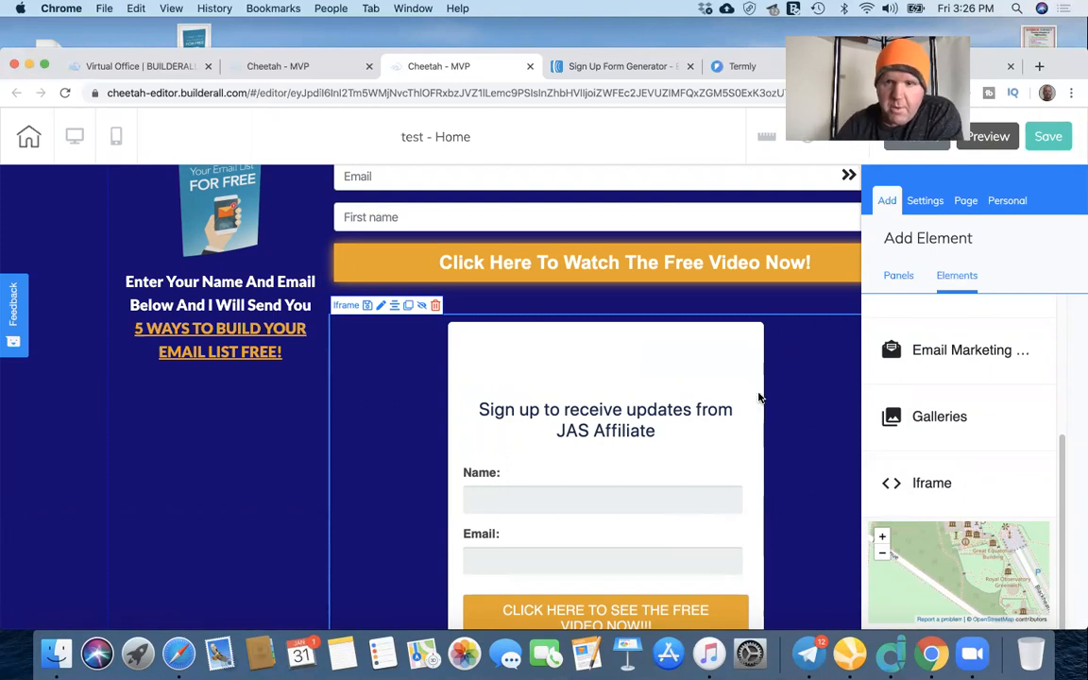
click(816, 299)
click(849, 175)
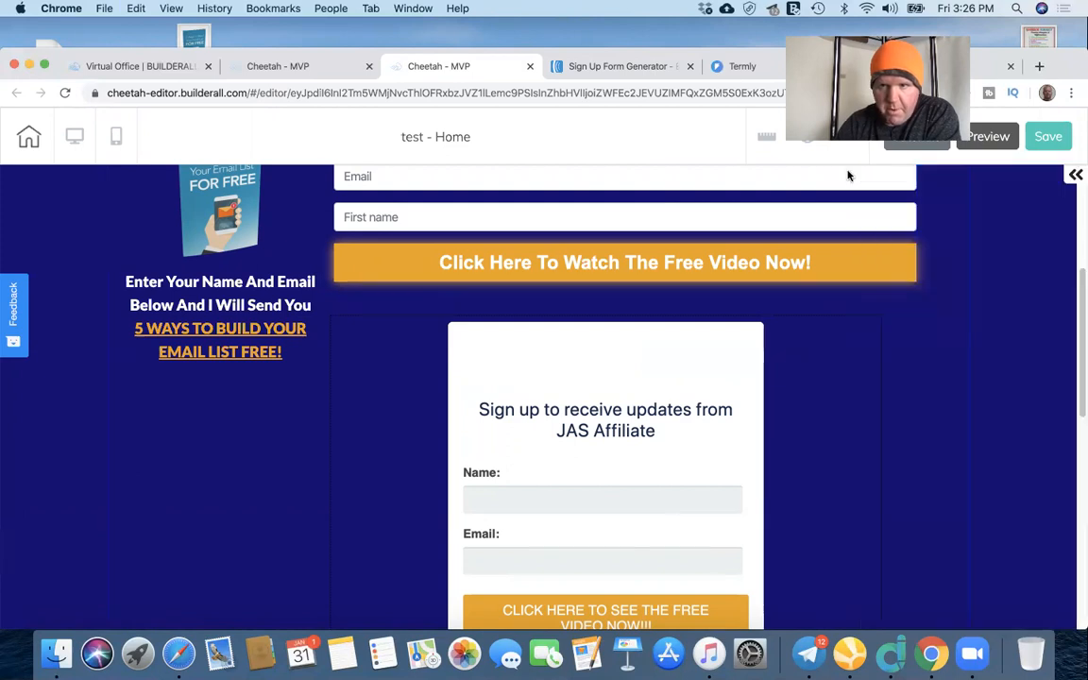
Step: Save the landing page with its AWeber iframe, publish the site and open the published website
drag(1079, 272, 1075, 239)
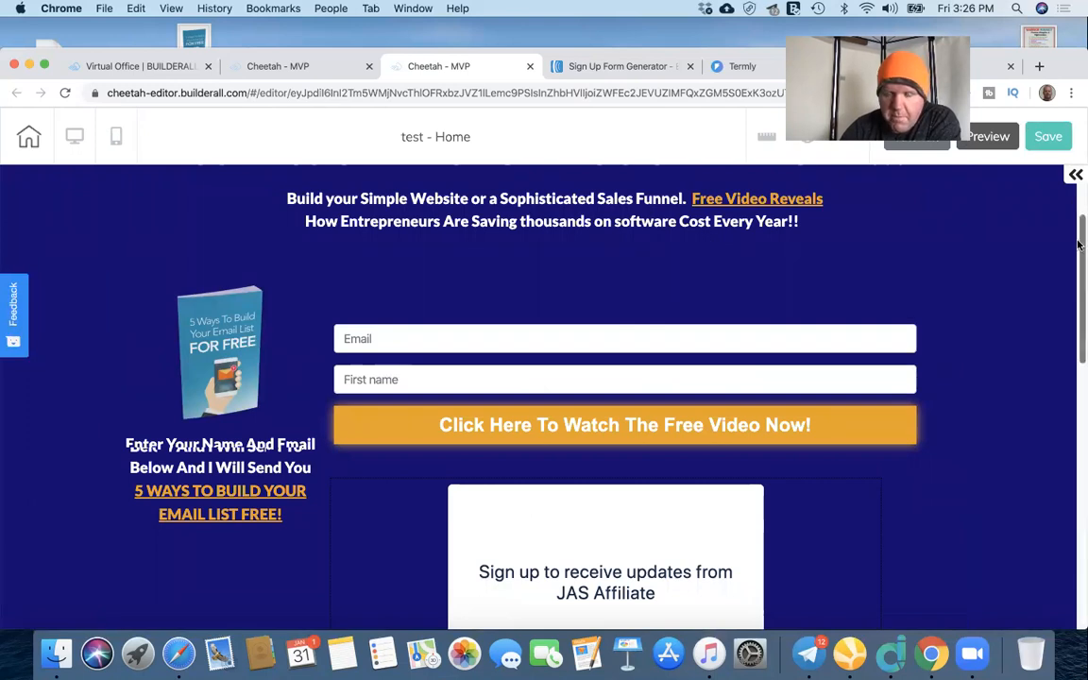
drag(1078, 246, 1057, 290)
scroll(1052, 305, down, 1)
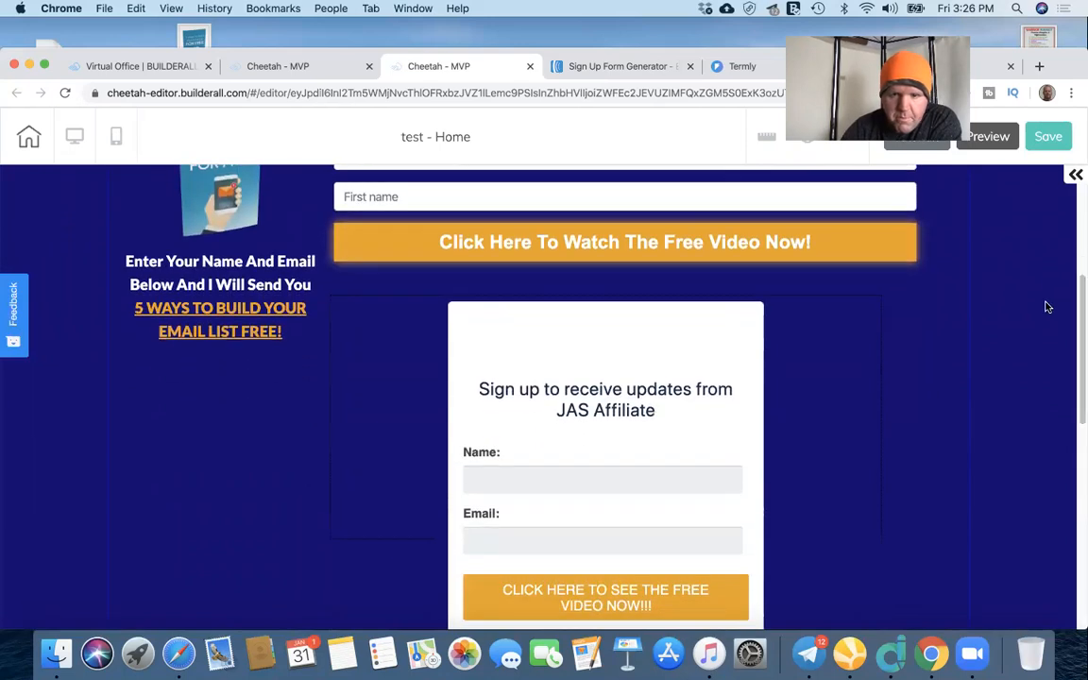
click(557, 477)
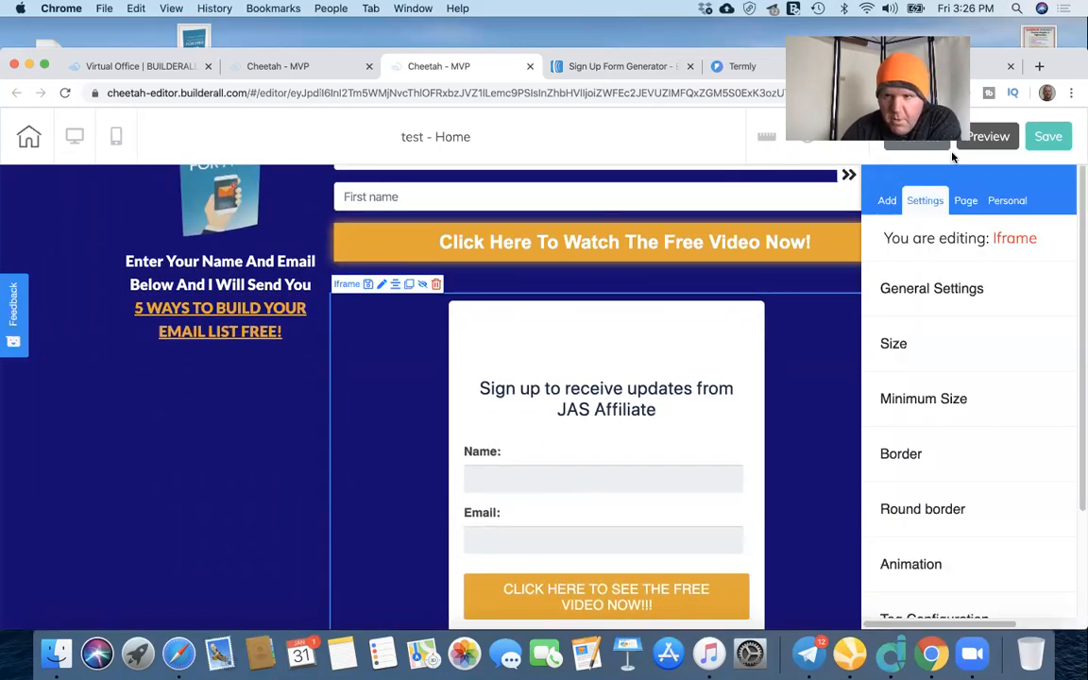
click(1041, 135)
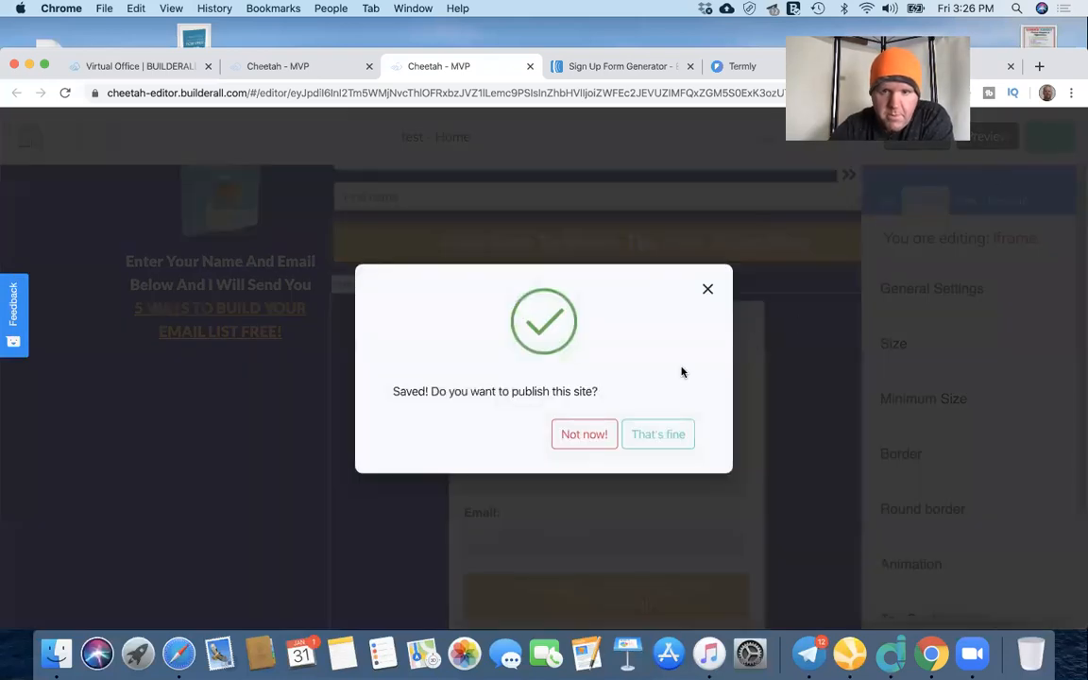
click(650, 432)
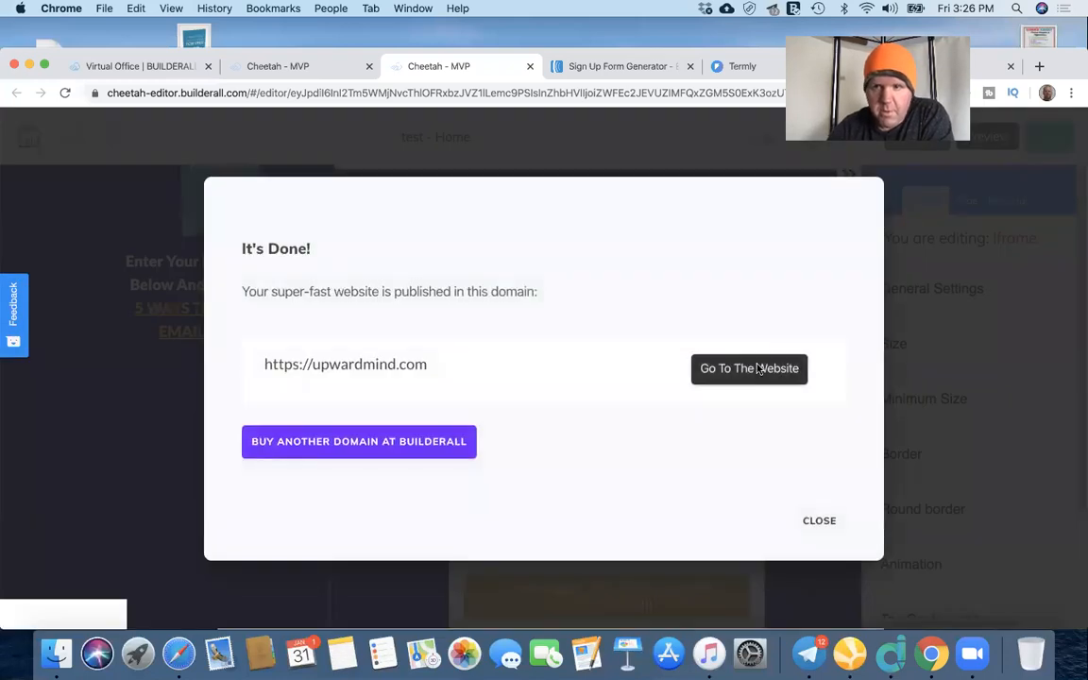
click(745, 370)
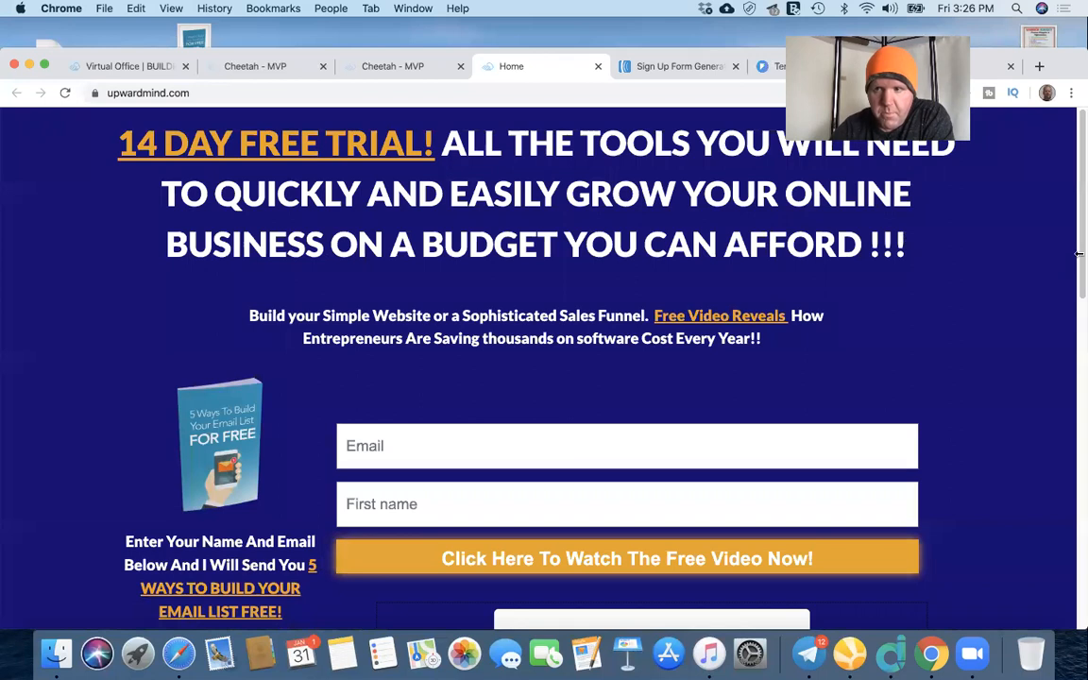
Step: Examine the published page from its headline and opt-in forms to the disclaimer and legal links in the footer
drag(1082, 253, 1045, 189)
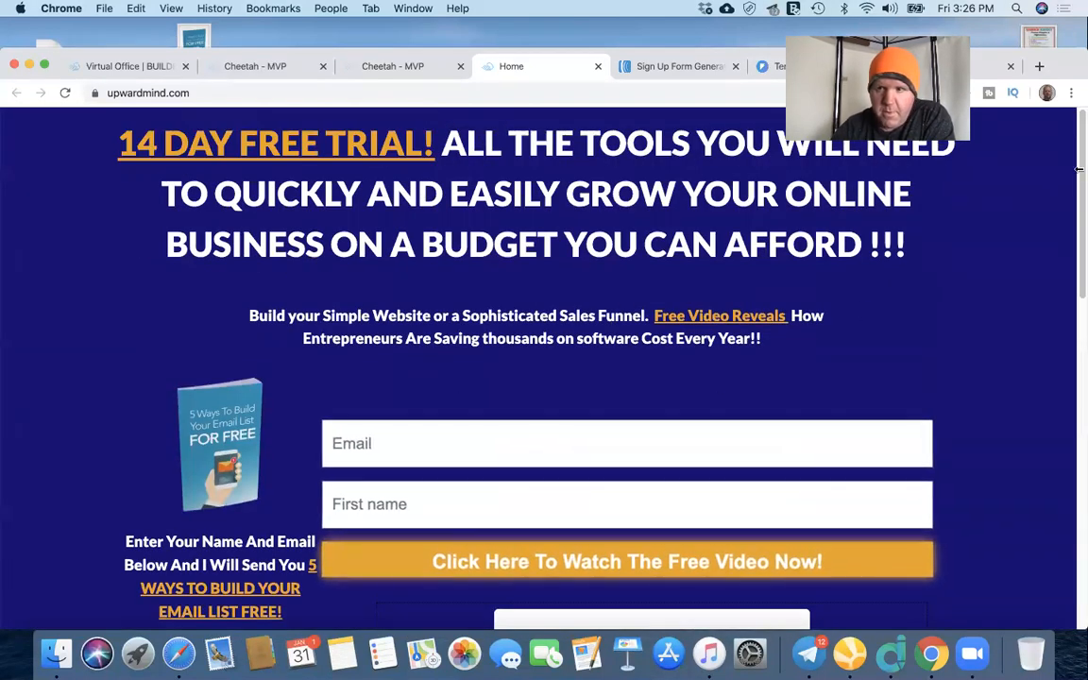
drag(1078, 169, 1079, 504)
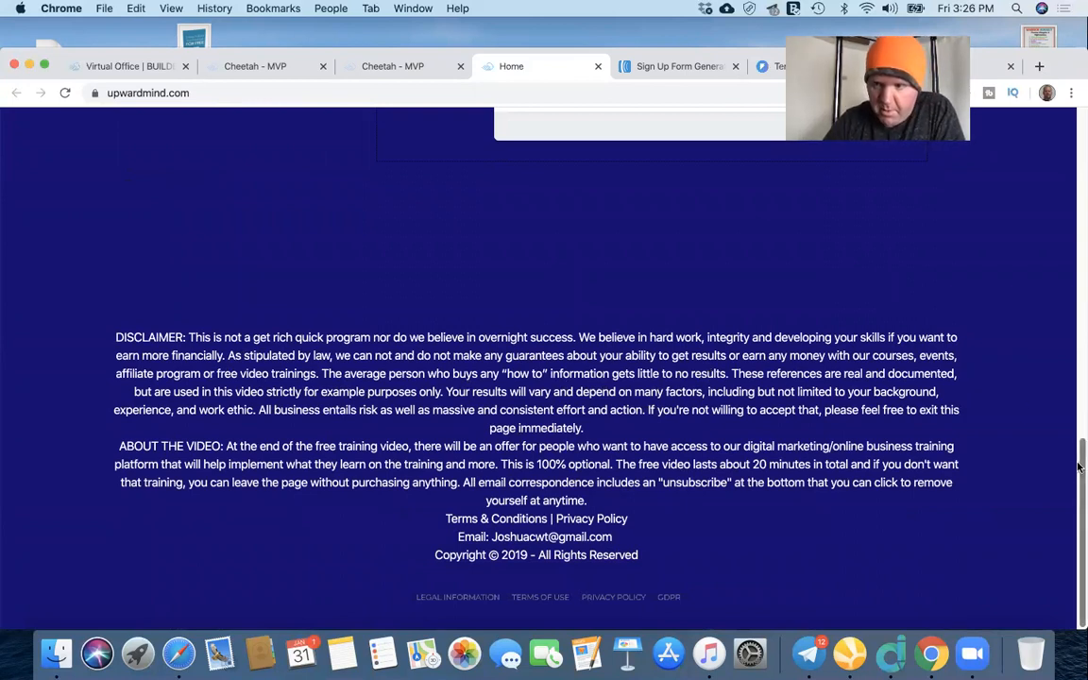
mouse_move(1079, 469)
mouse_down()
mouse_move(1079, 335)
mouse_move(1080, 472)
mouse_up()
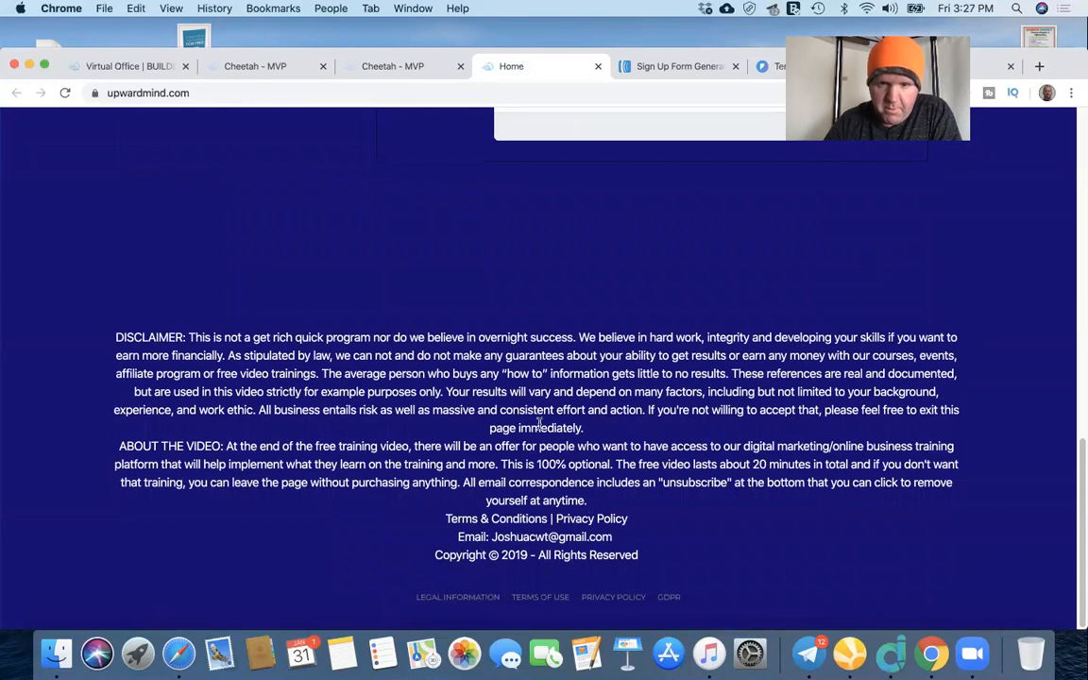
drag(1079, 452, 1078, 123)
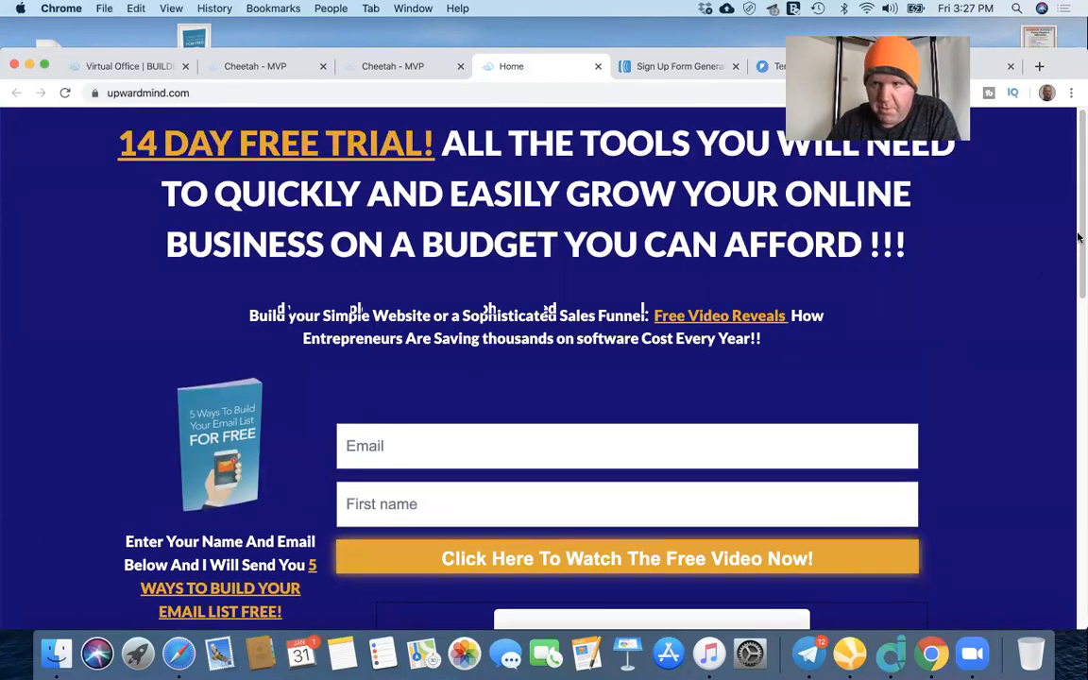
drag(1079, 238, 1075, 332)
scroll(1075, 332, down, 5)
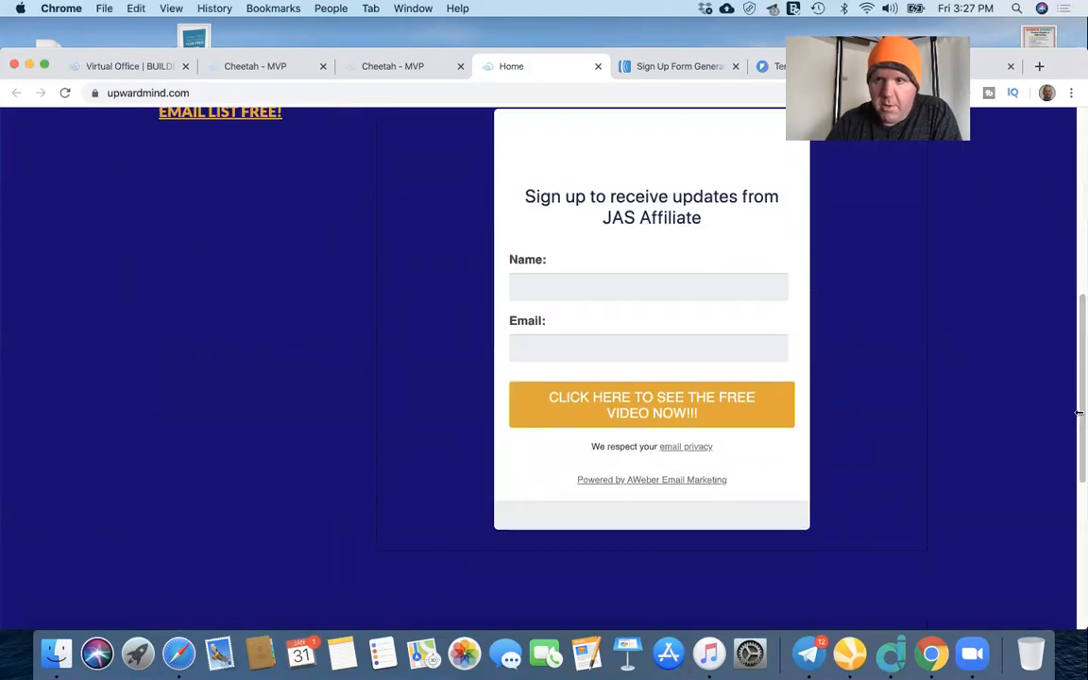
Step: Return to the page editor, dismiss the publishing confirmation and collapse the iframe settings
click(393, 63)
click(820, 522)
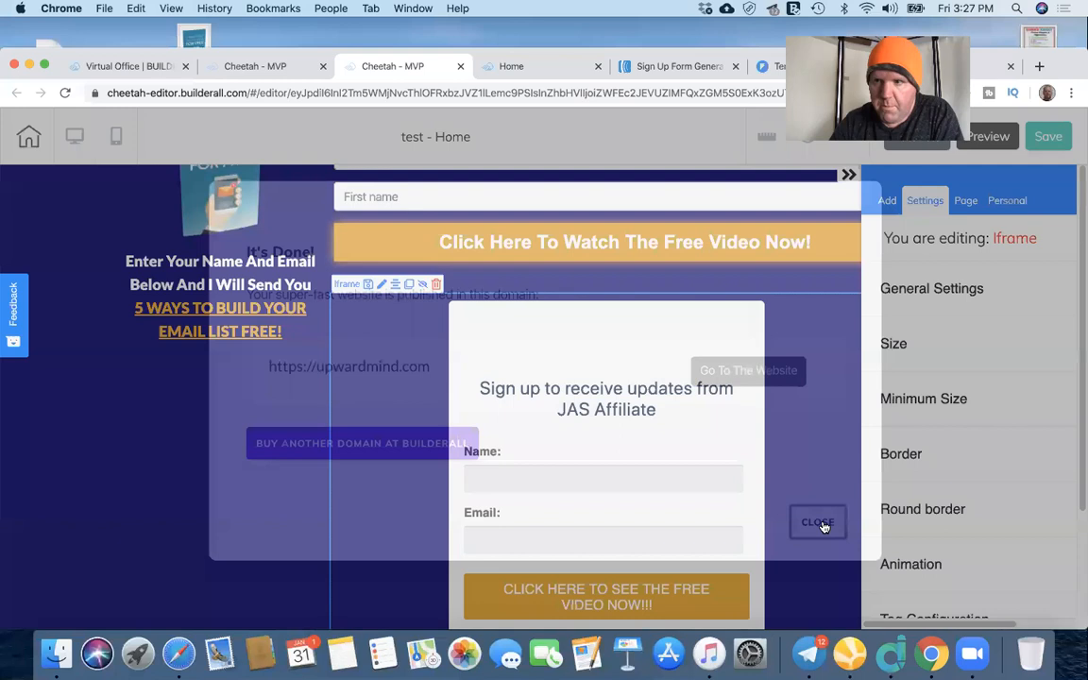
drag(1078, 251, 1078, 408)
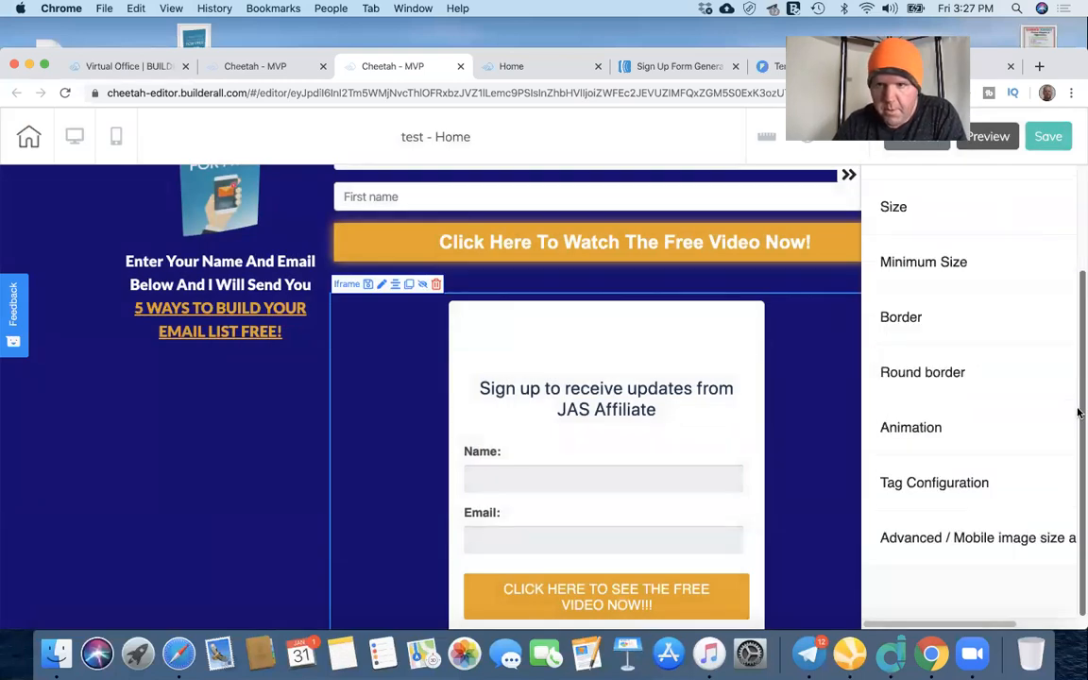
click(849, 174)
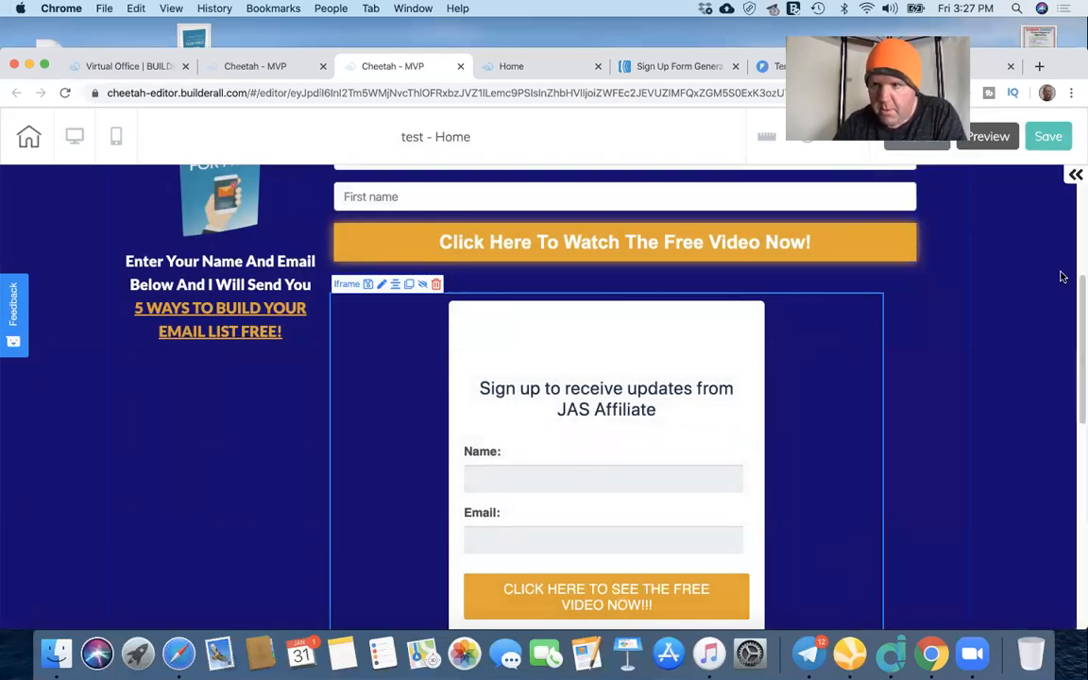
Step: Link the footer menu's LEGAL INFORMATION item to the Terms Conditions page, opening in a new tab, and close the item list
drag(1079, 285, 1080, 489)
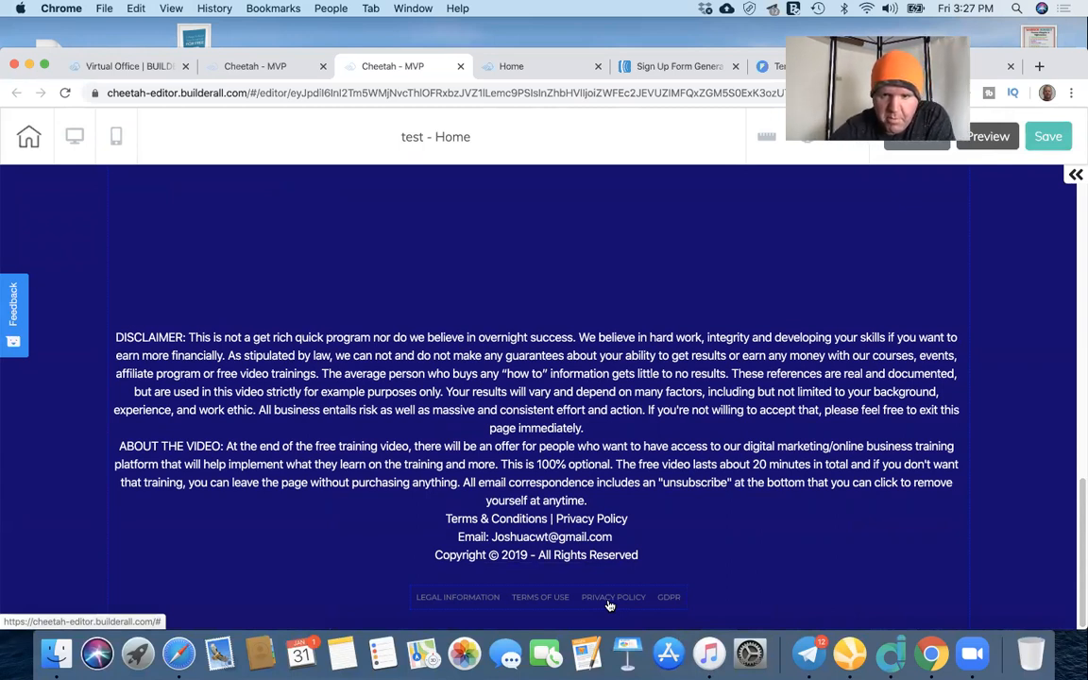
click(545, 602)
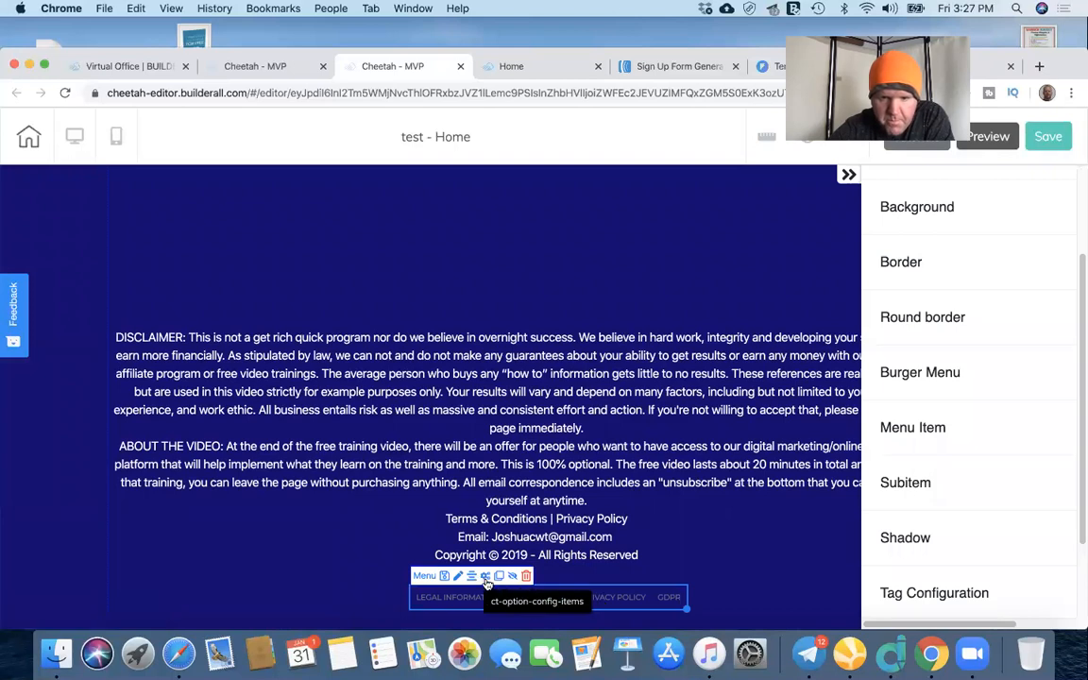
click(488, 578)
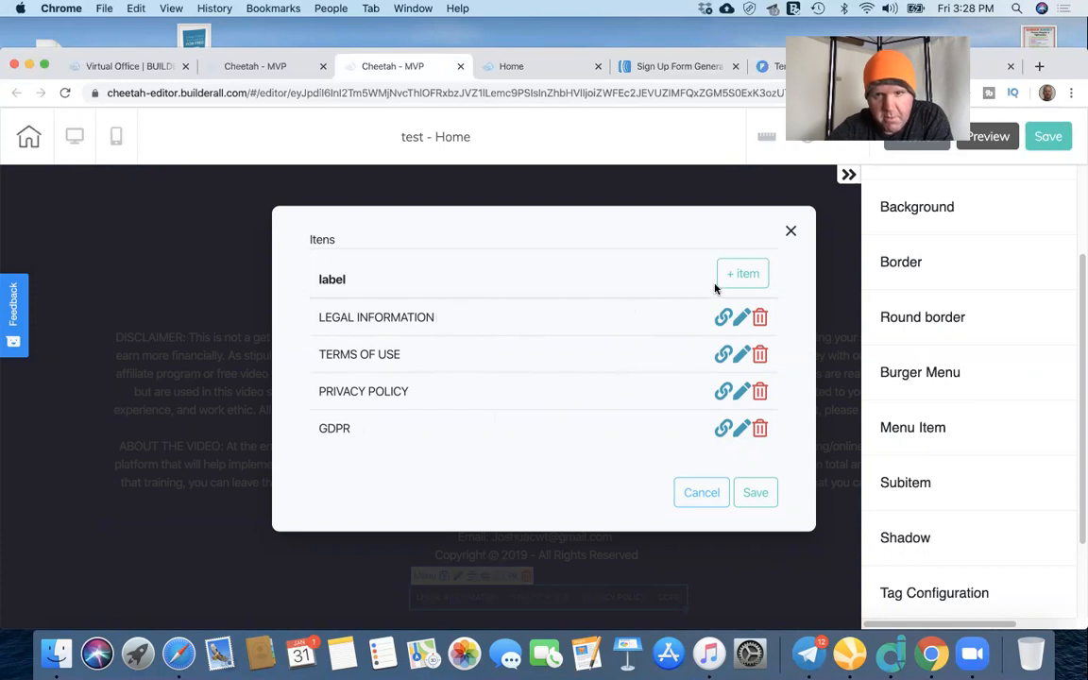
click(722, 318)
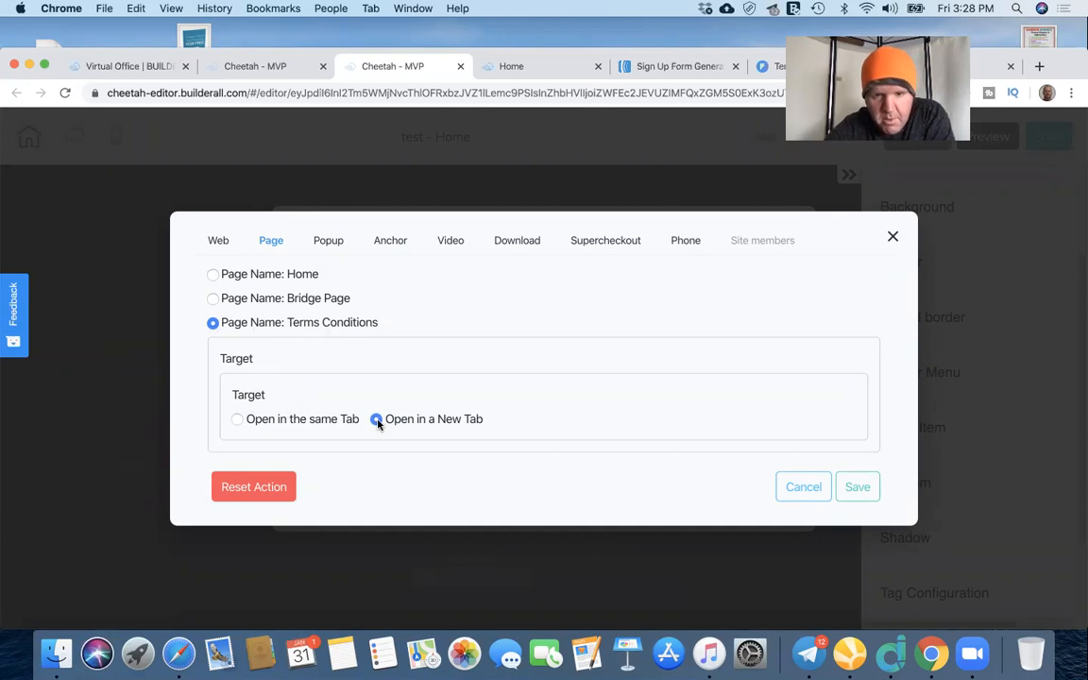
click(844, 487)
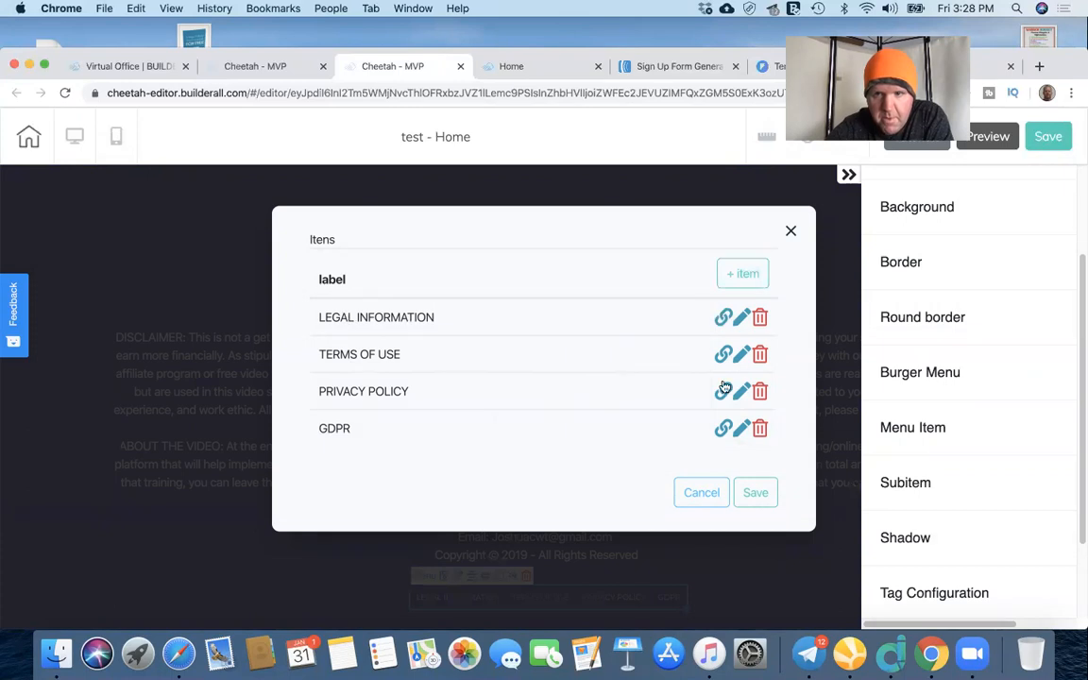
click(790, 232)
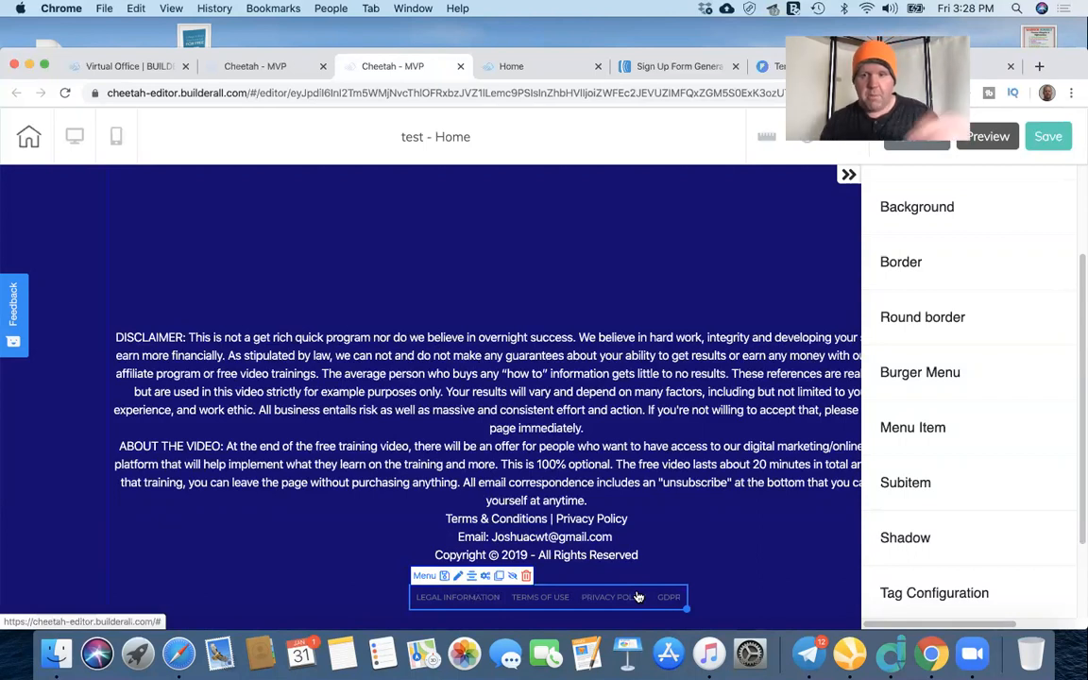
Step: Collapse the menu settings and look over the landing page from the footer up to the opt-in forms
click(848, 177)
scroll(1078, 435, up, 1)
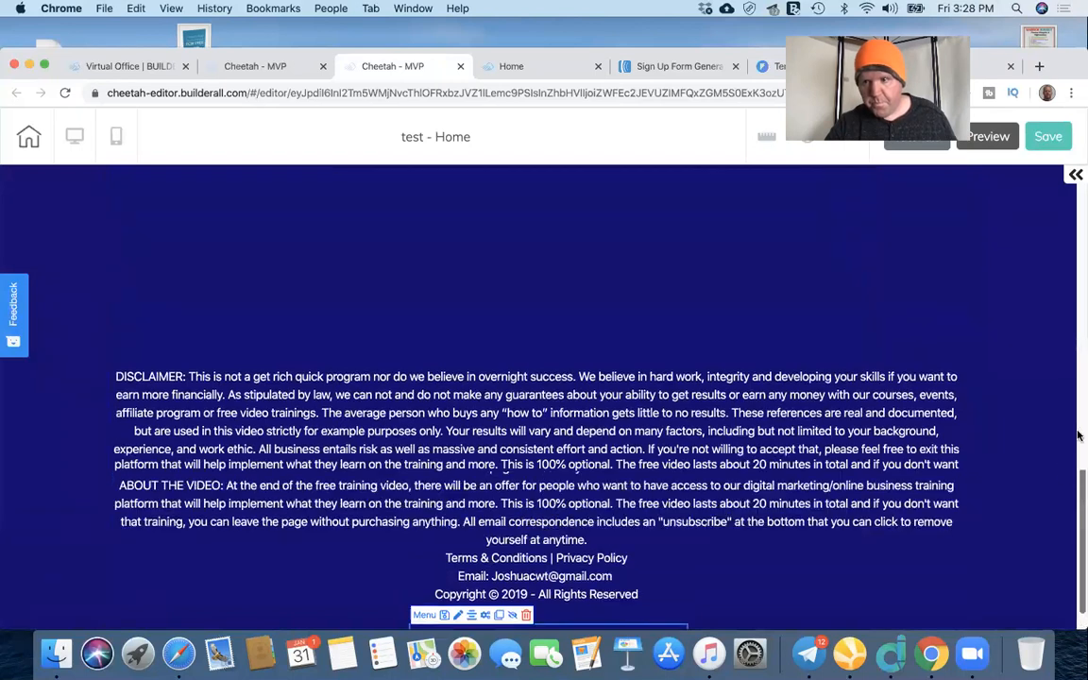
scroll(1078, 435, up, 10)
scroll(1076, 323, down, 5)
scroll(1068, 243, up, 5)
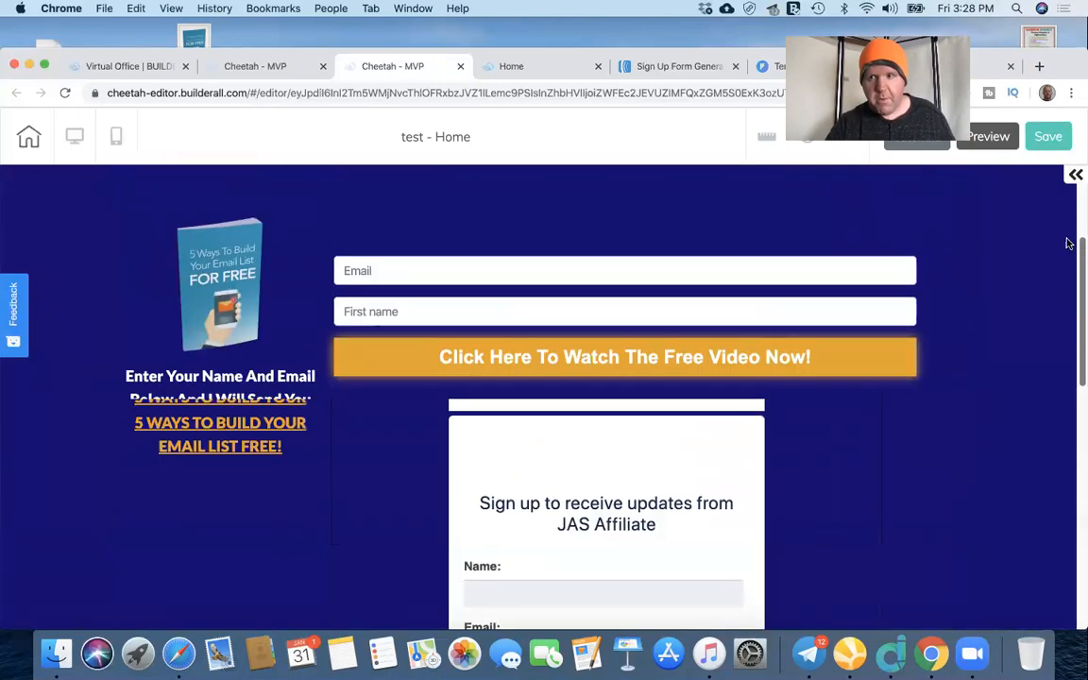
scroll(1063, 236, up, 2)
scroll(1058, 227, down, 1)
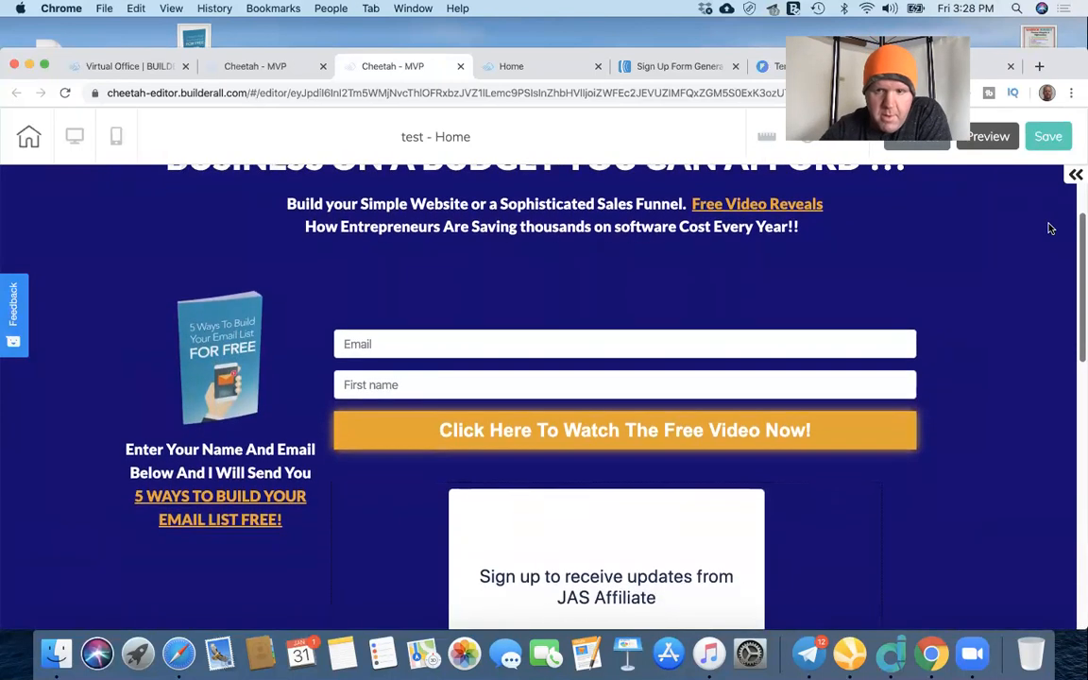
scroll(1046, 236, down, 1)
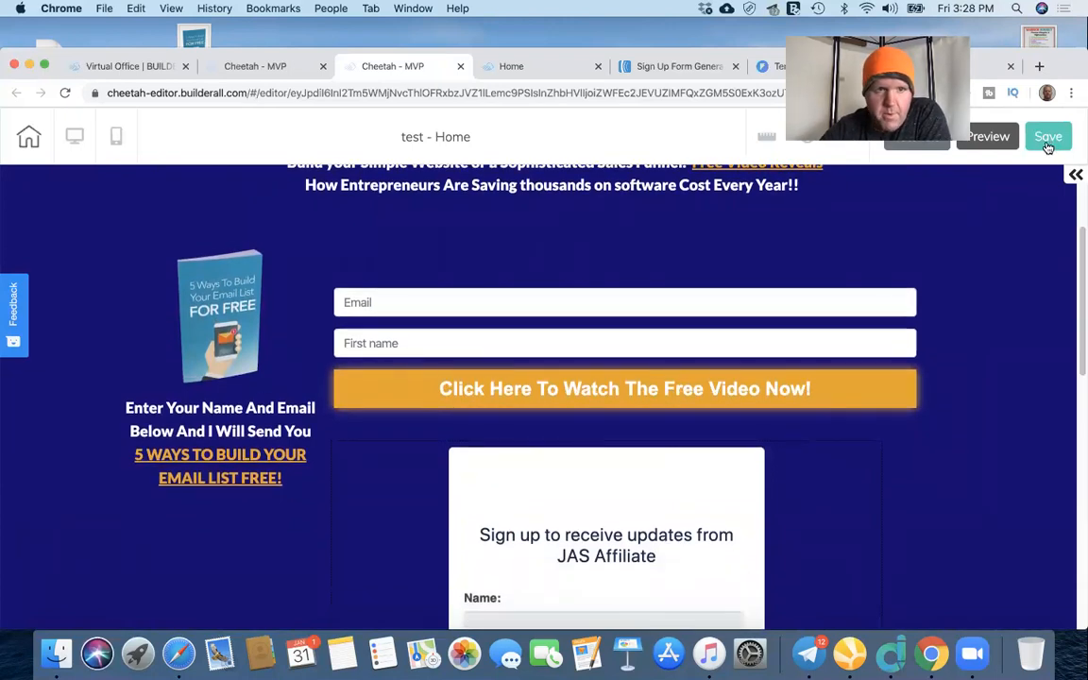
Step: Open the settings of the bridgepage-copy page from the site's page list, check its name, address URL and page title, and save them
click(264, 68)
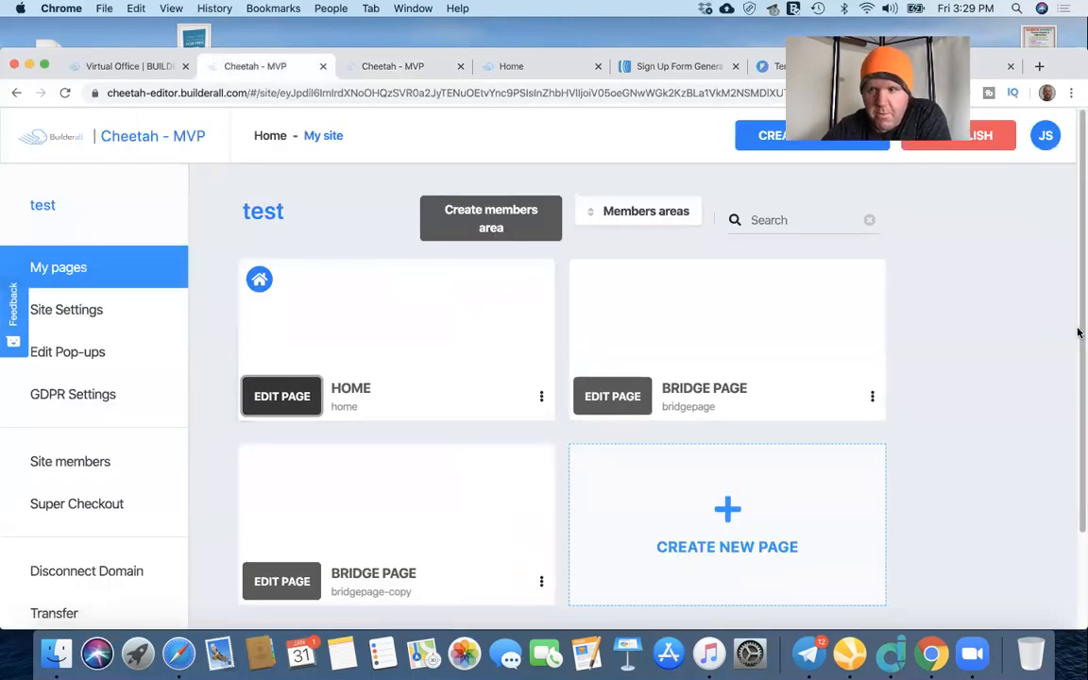
scroll(1079, 342, down, 2)
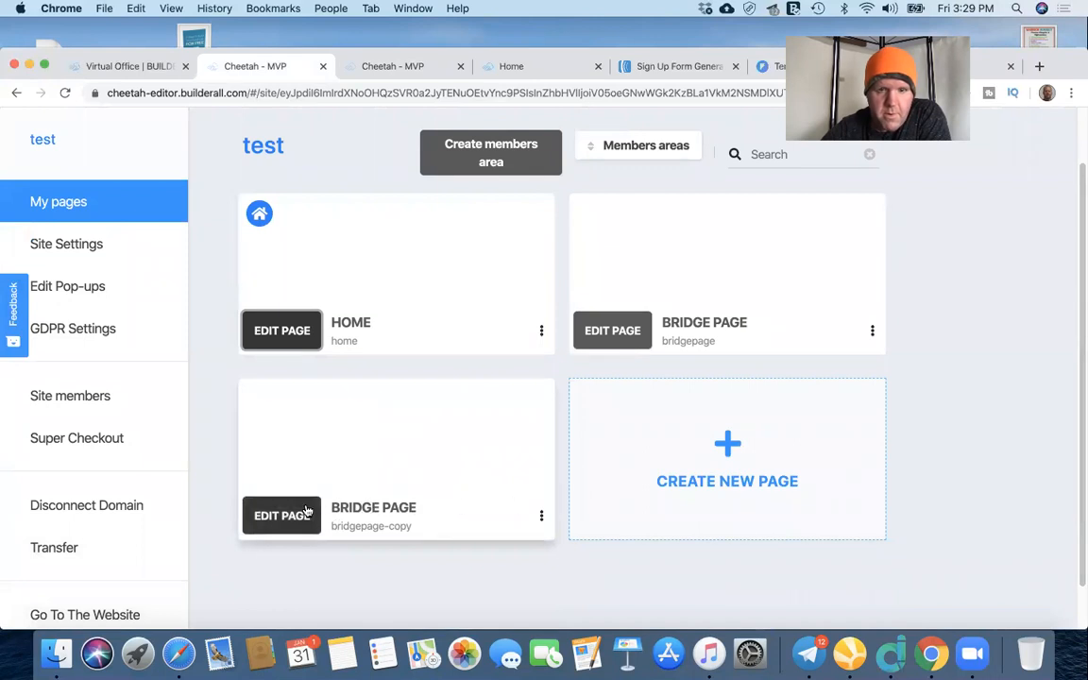
click(541, 517)
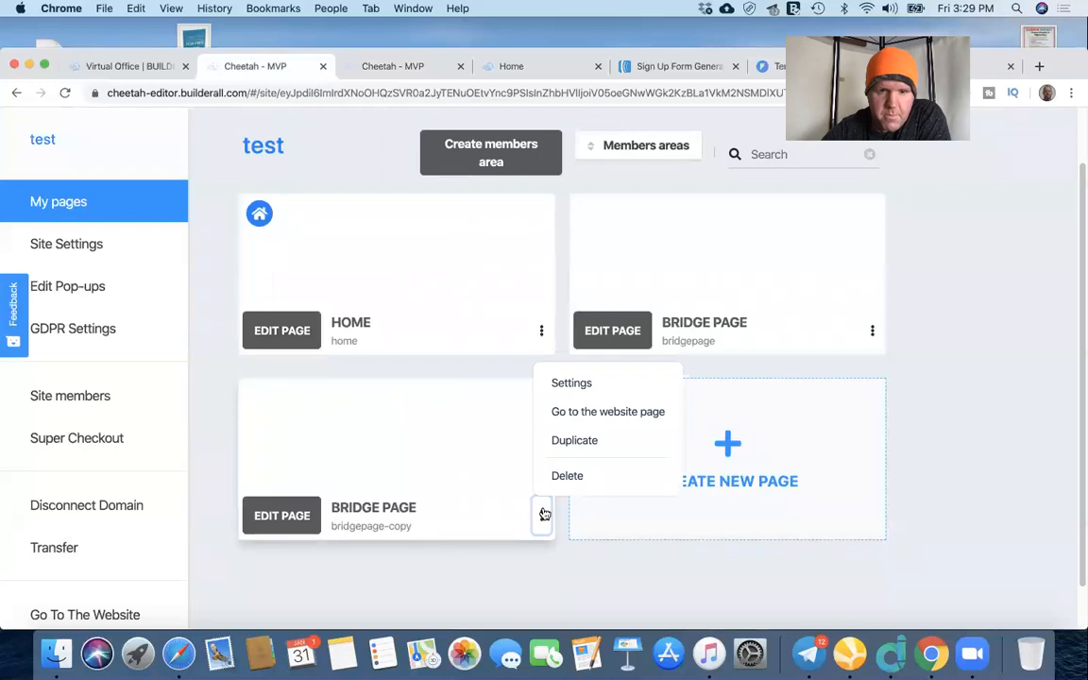
click(578, 382)
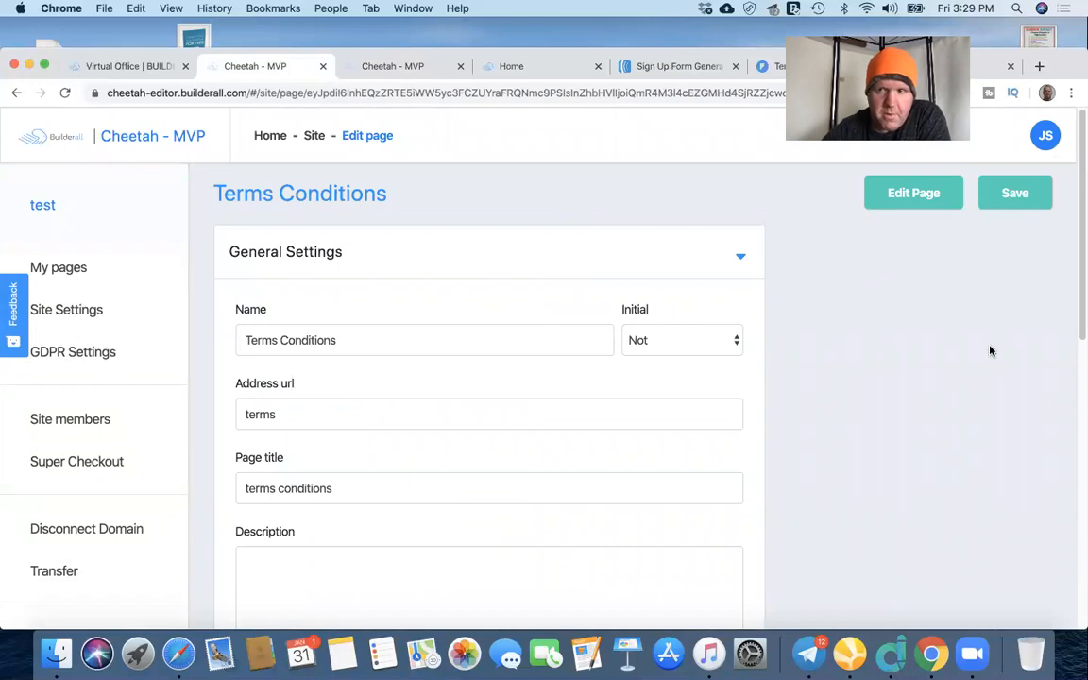
click(1017, 194)
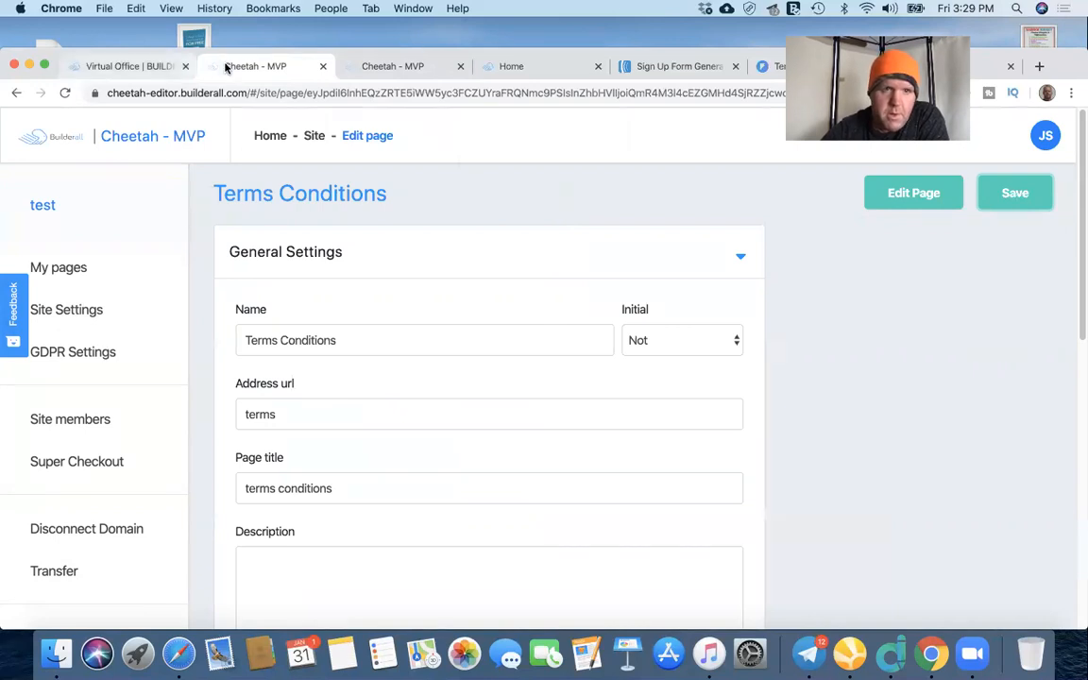
Step: Go back to the Home page editor, save the page and publish the site again
click(162, 67)
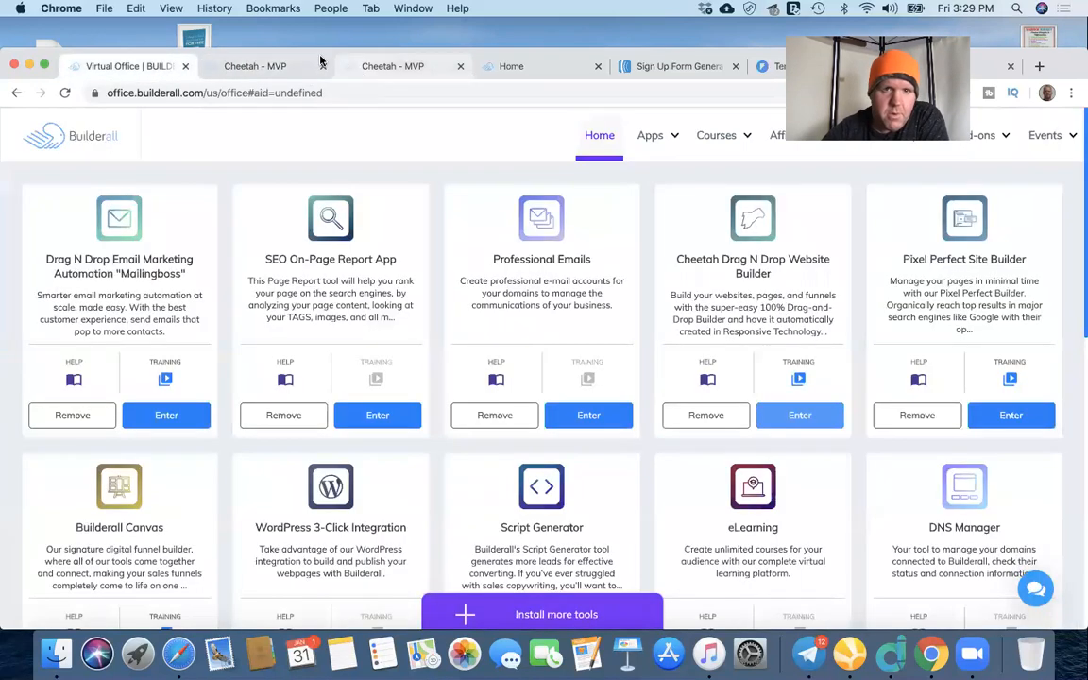
click(269, 66)
click(372, 73)
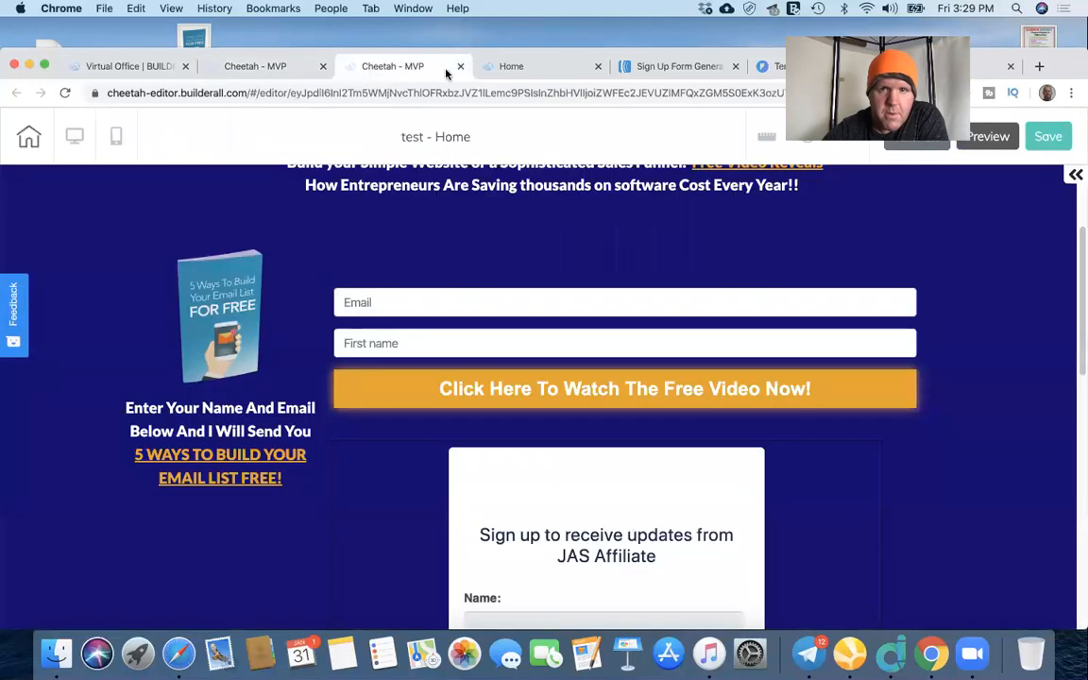
click(1050, 137)
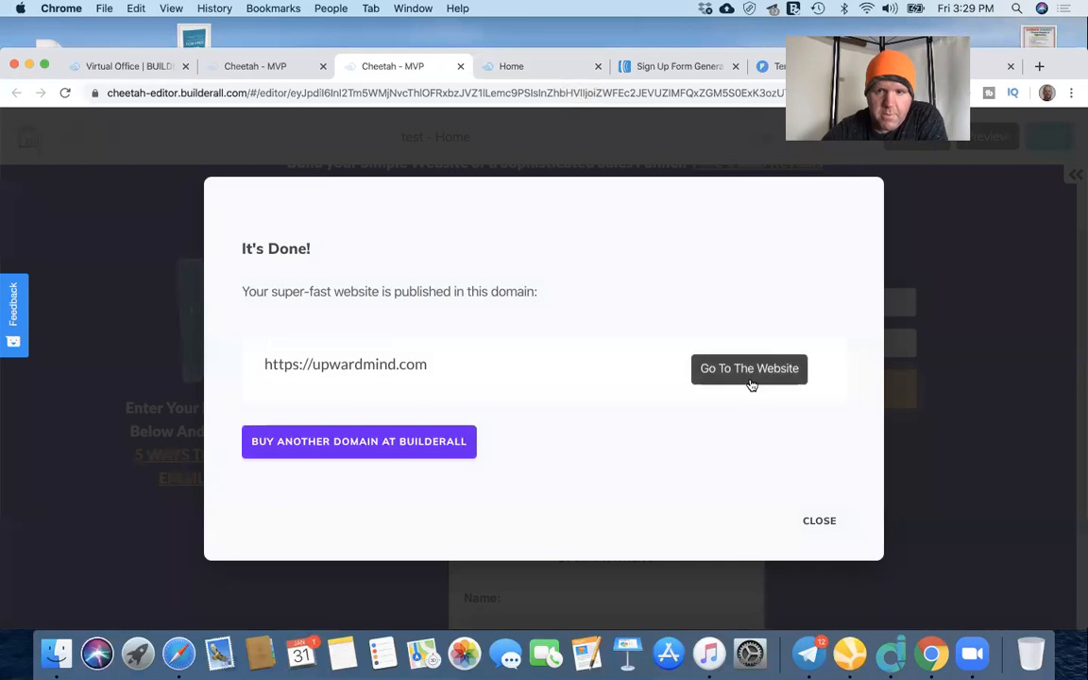
Step: Open the published website and submit its first opt-in form with an e-mail address and a first name
click(750, 380)
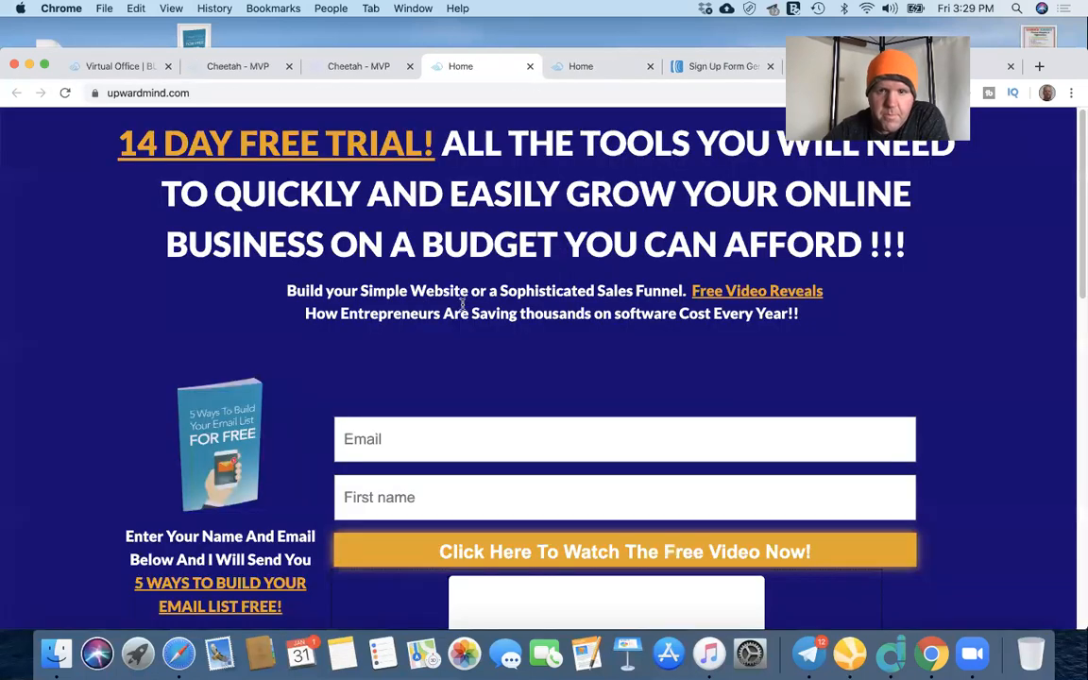
click(447, 422)
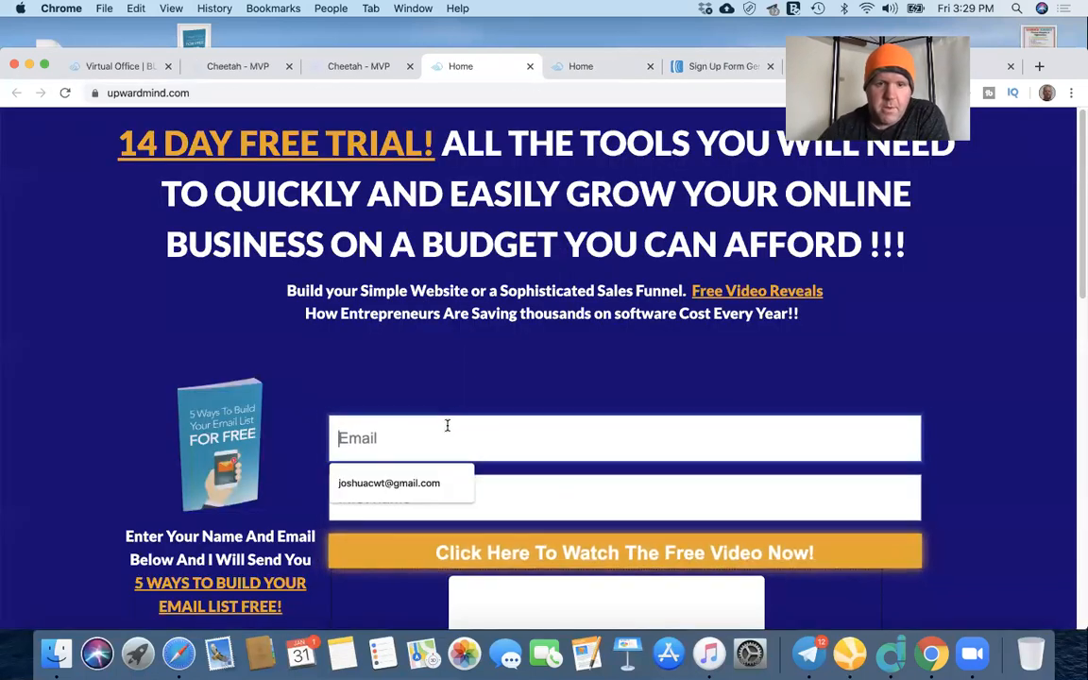
click(390, 484)
click(404, 497)
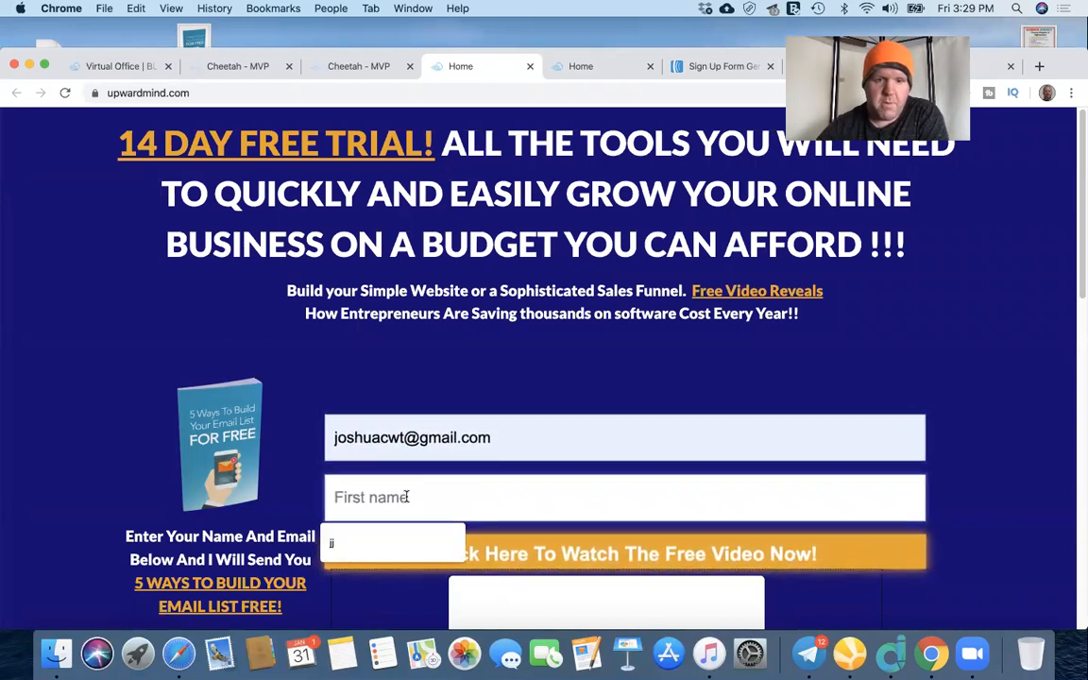
click(361, 541)
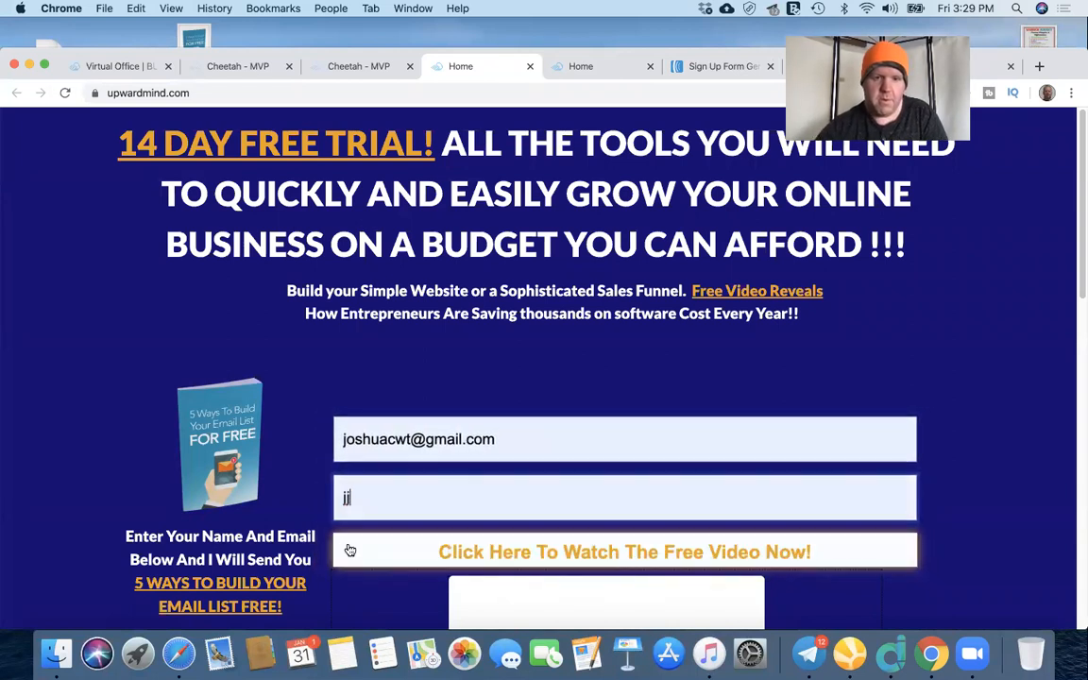
click(409, 559)
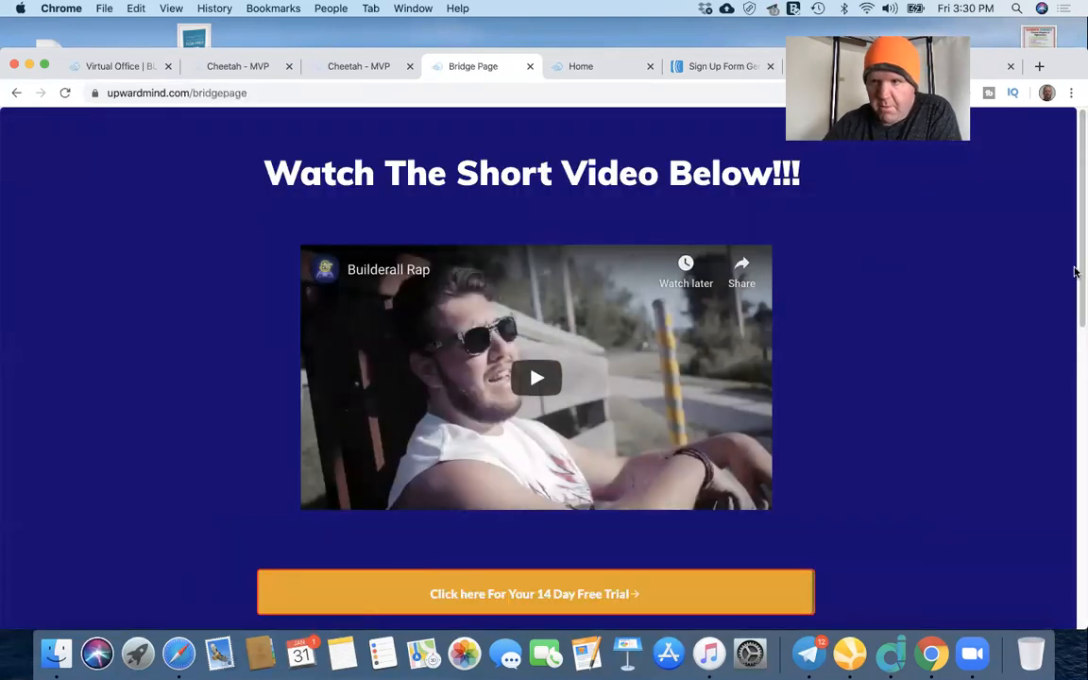
Step: Test the bridge page's 14 Day Free Trial button, look over the sales page behind it, and close that website tab
drag(1080, 263, 1078, 323)
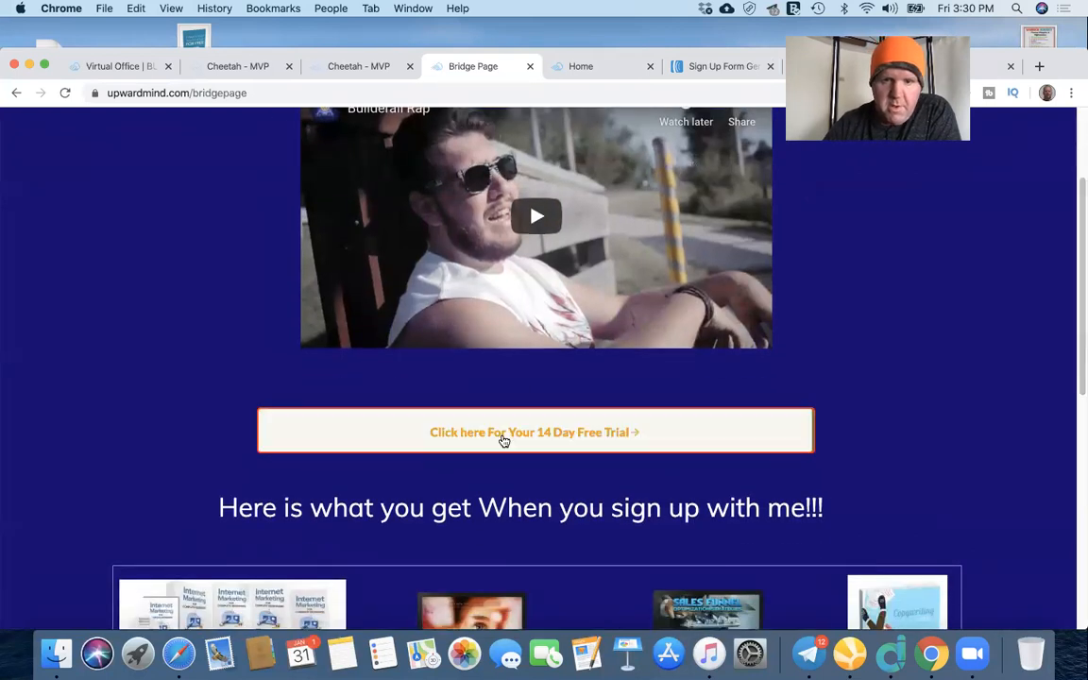
click(513, 420)
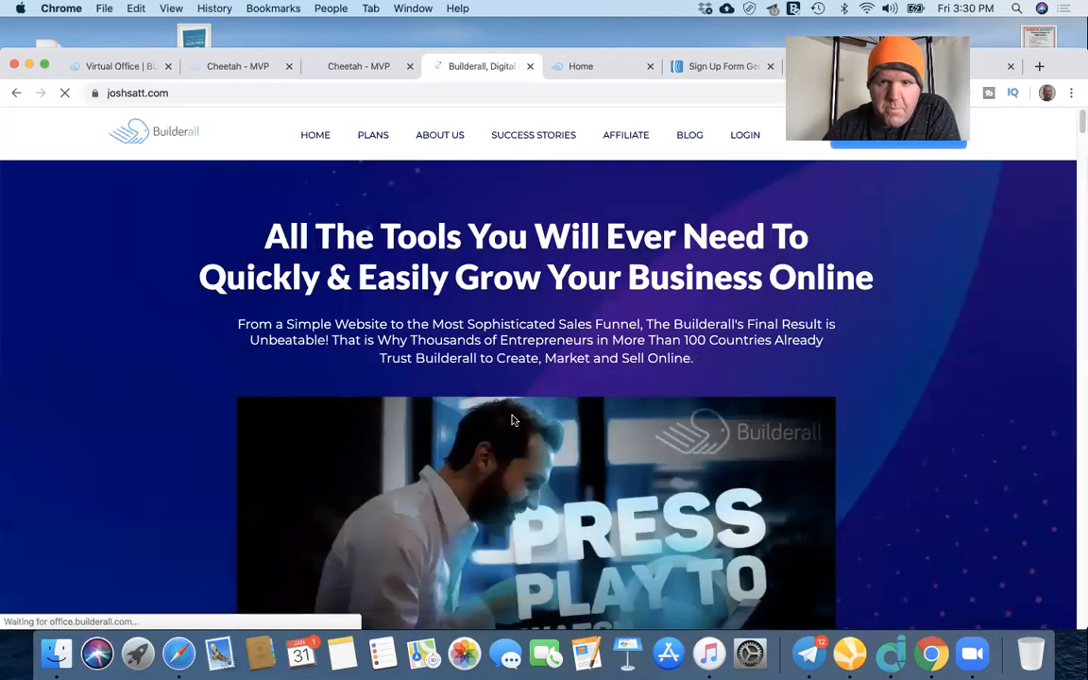
mouse_move(1080, 128)
mouse_down()
mouse_move(1080, 216)
mouse_move(1079, 113)
mouse_up()
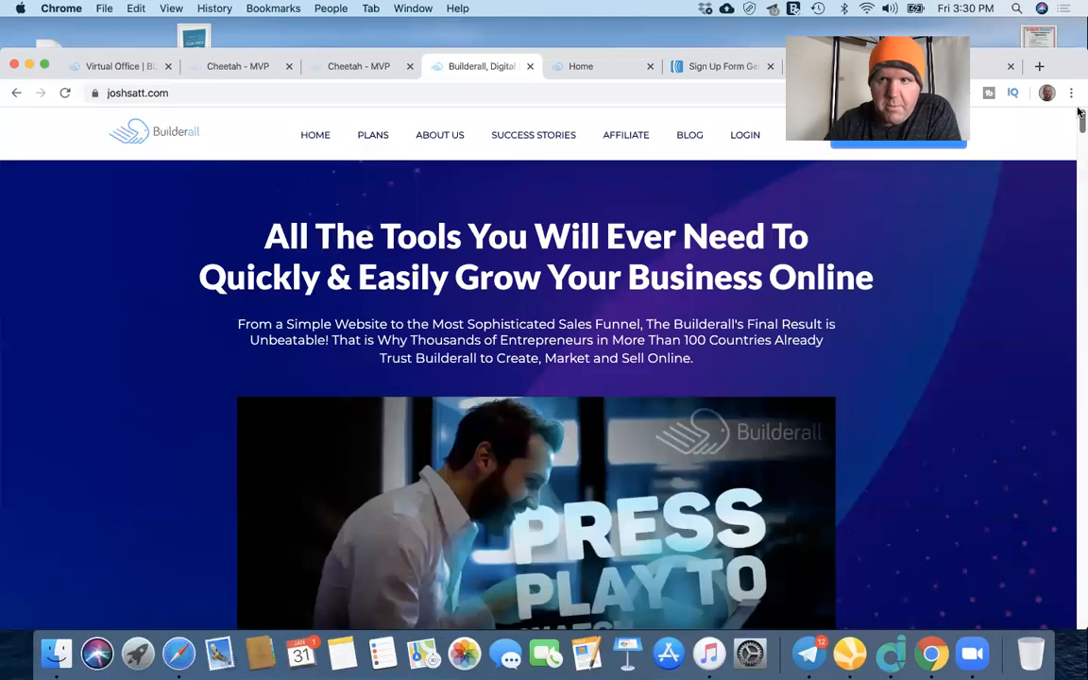
click(530, 67)
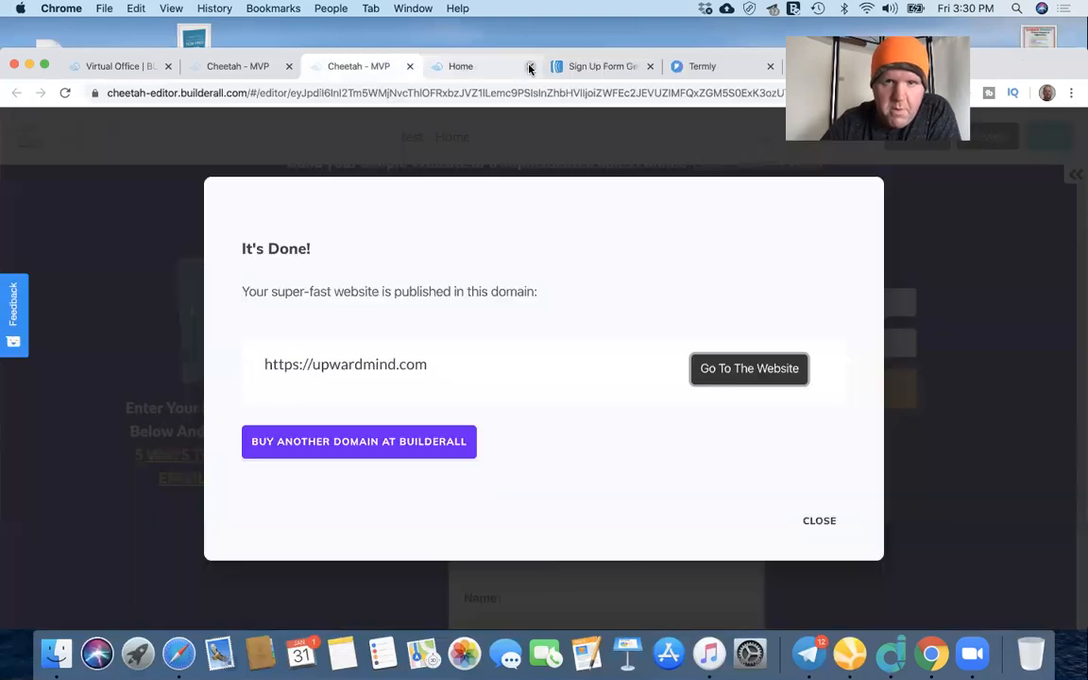
Step: Dismiss the publish confirmation, return to the site's page list, and open the Bridge Page for editing without the guided tour
click(819, 518)
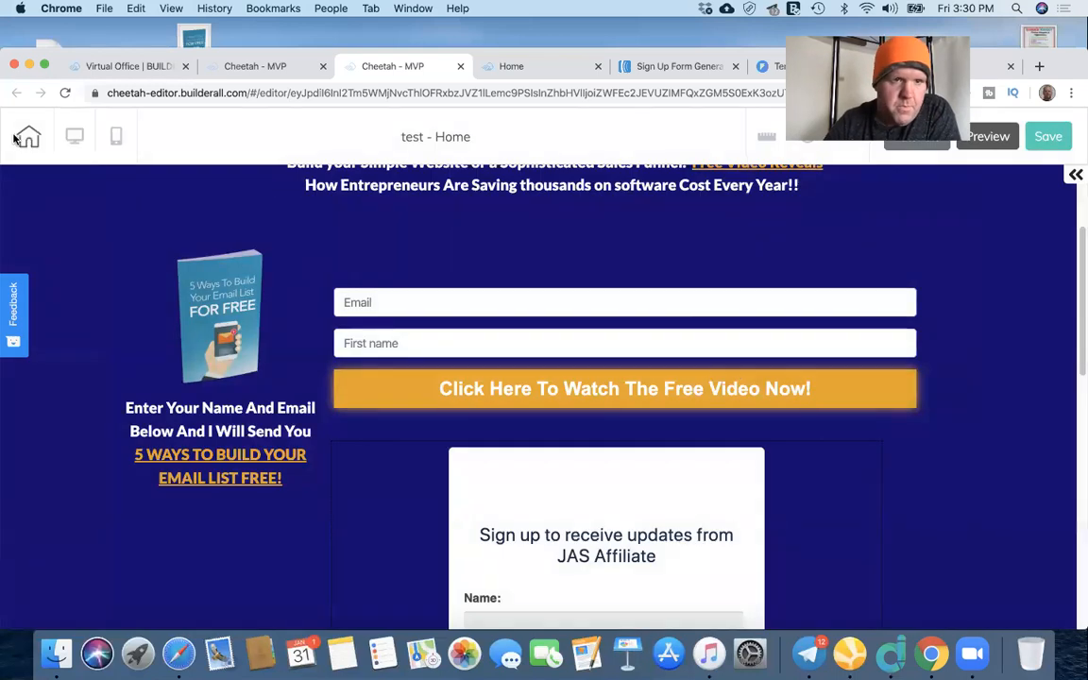
click(28, 139)
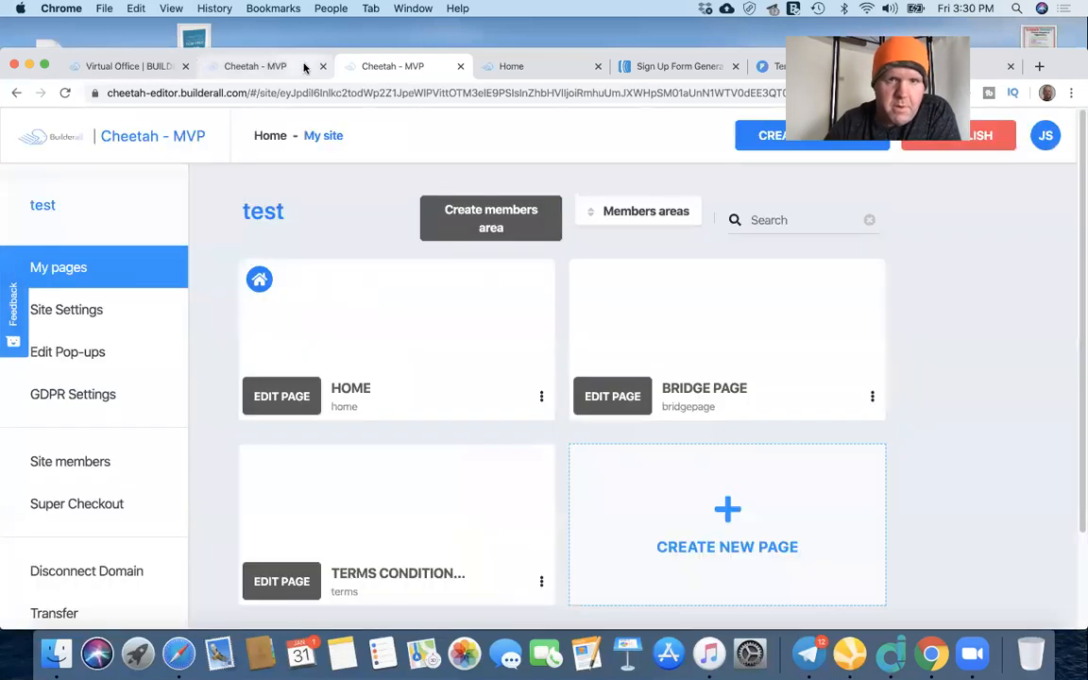
click(323, 66)
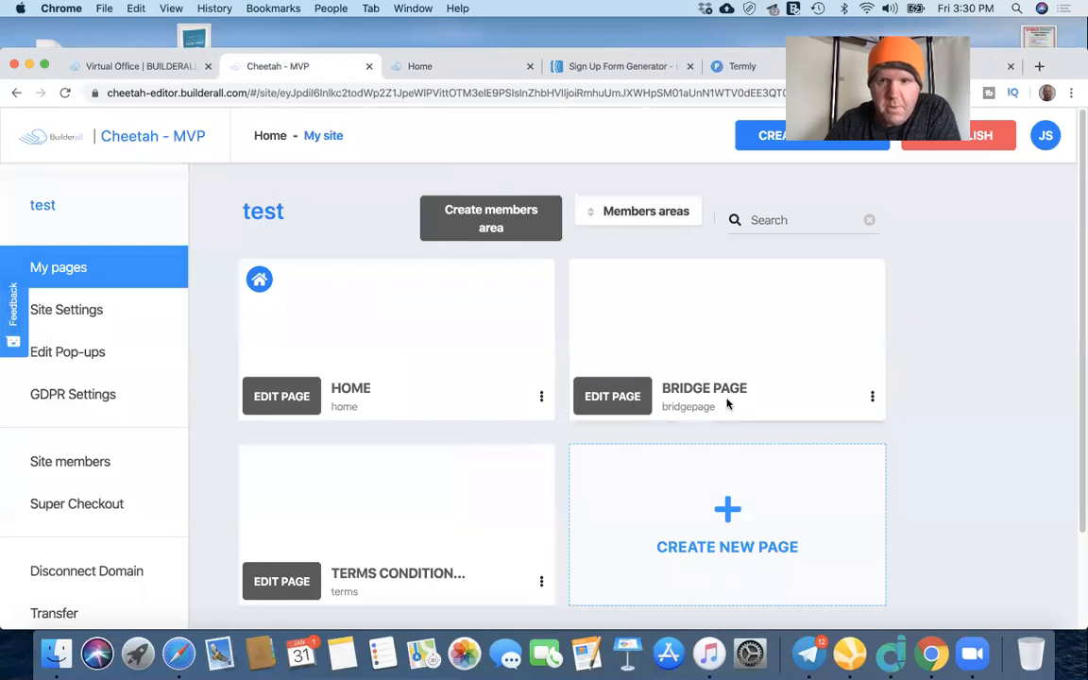
click(633, 398)
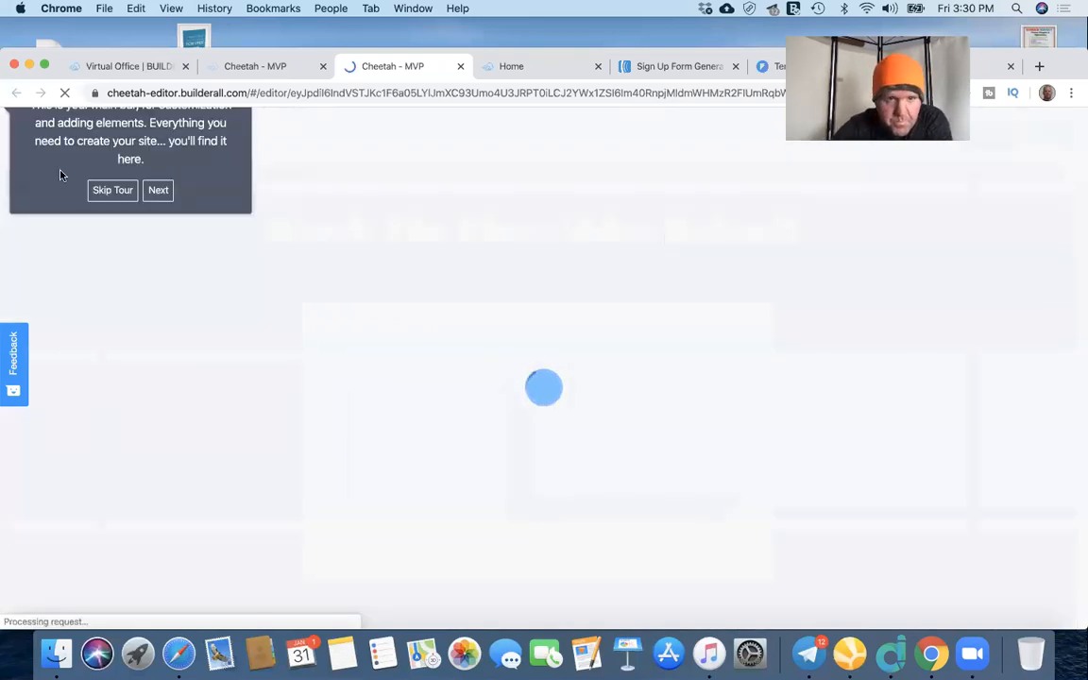
click(115, 189)
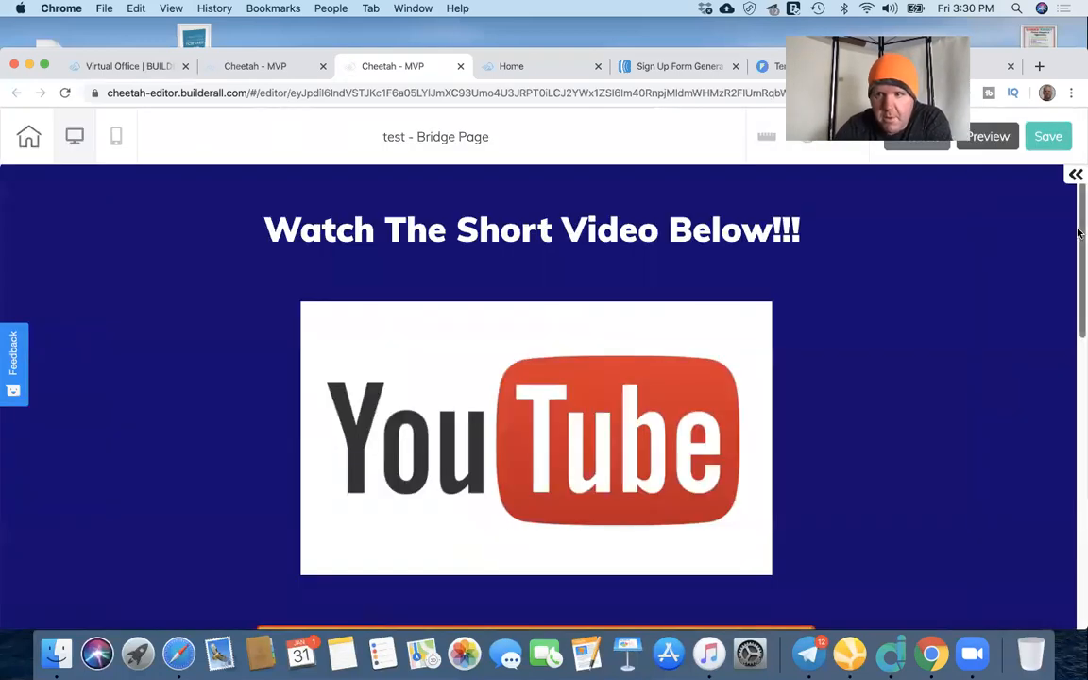
Step: Open the link settings of the "Click here For Your 14 Day Free Trial" button below the video
scroll(639, 297, down, 5)
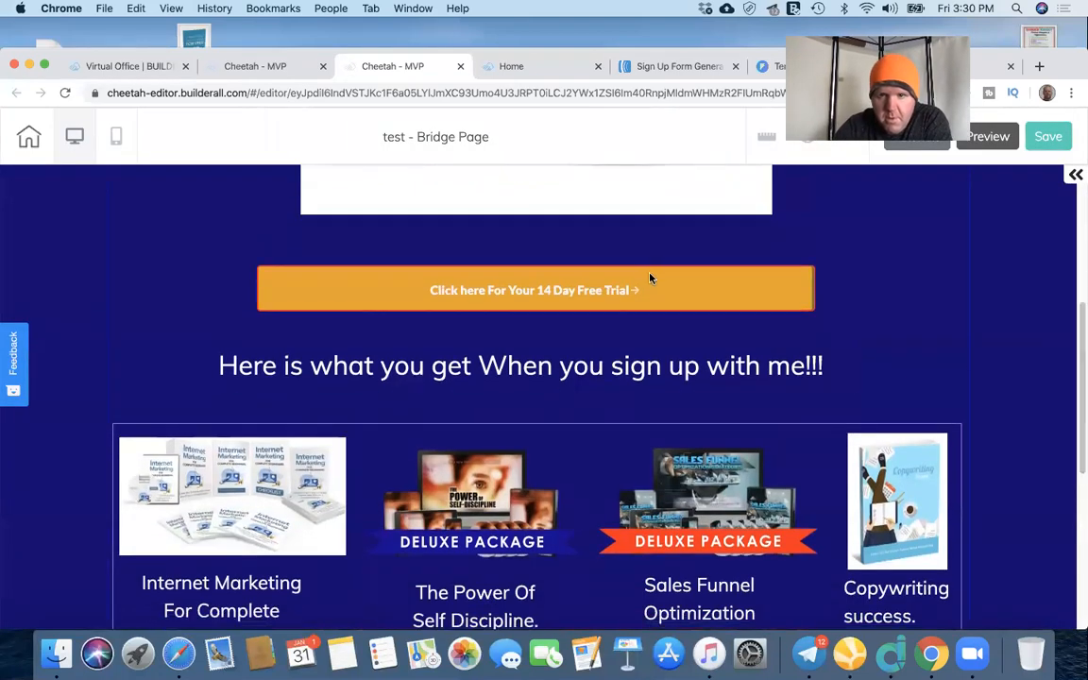
click(638, 293)
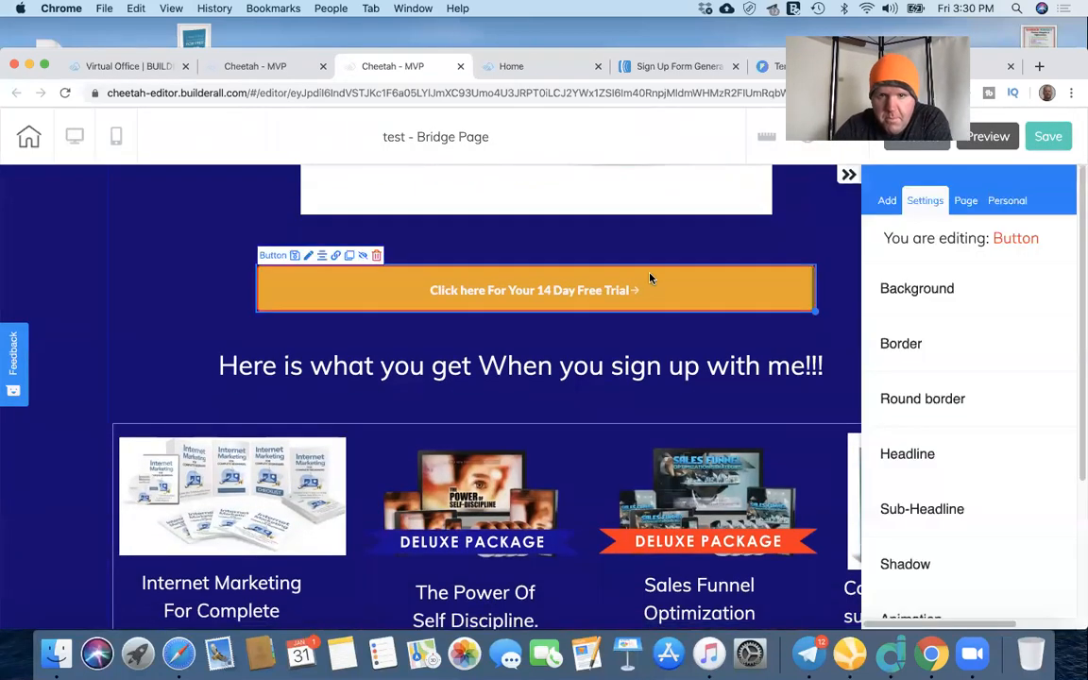
click(337, 257)
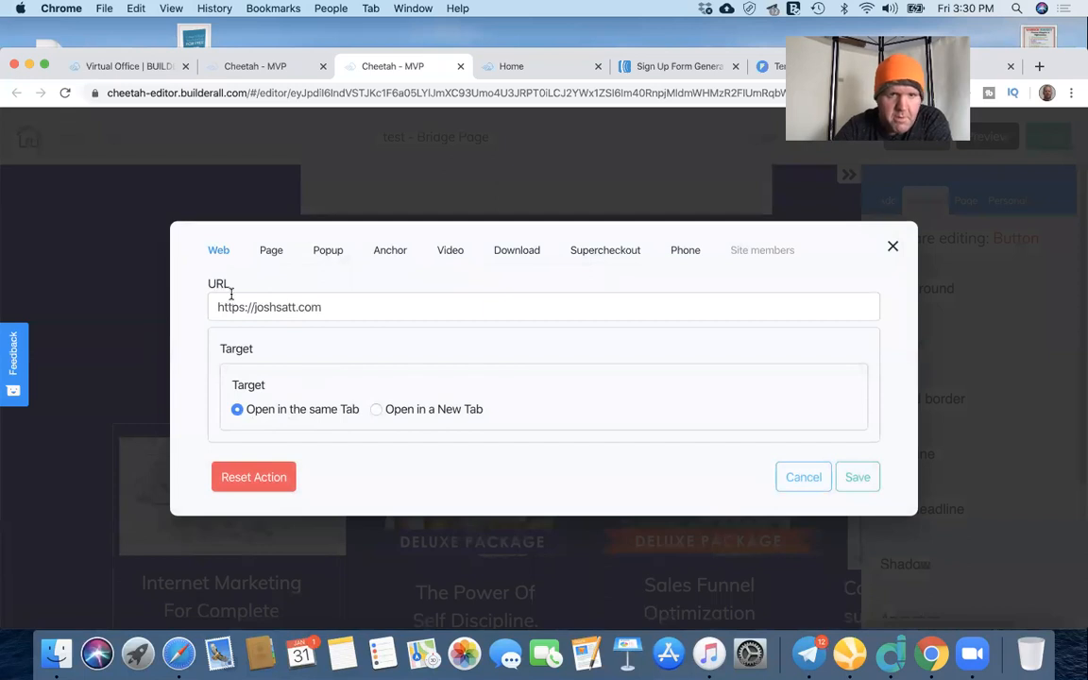
Step: Switch to the Builderall virtual office and open the Affiliate Dashboard
click(137, 66)
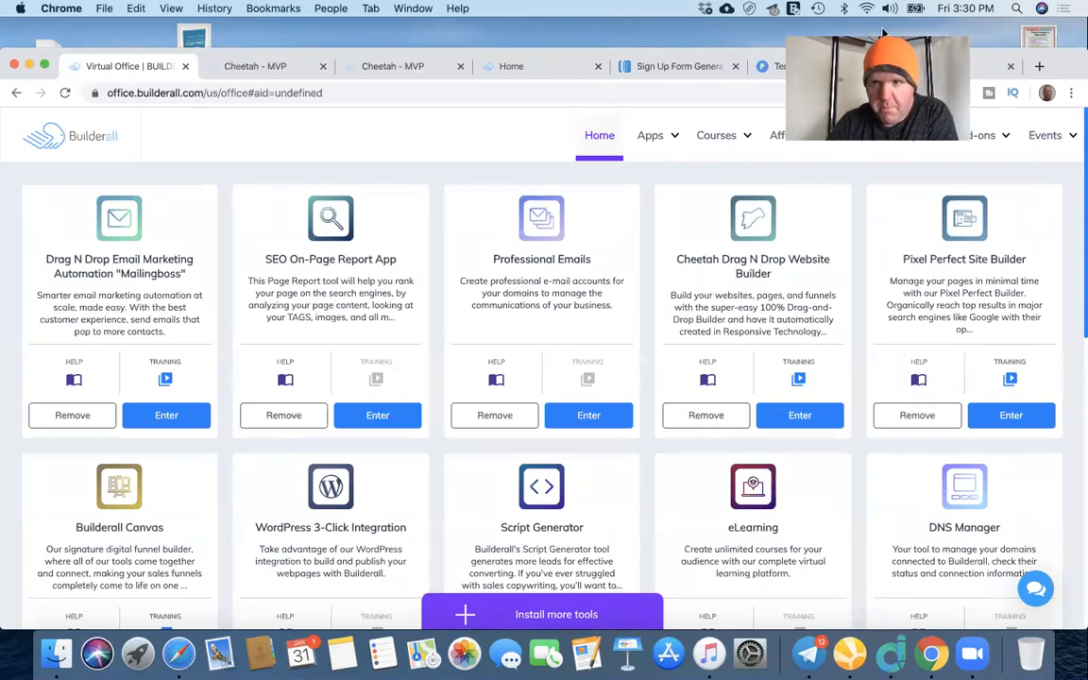
click(710, 68)
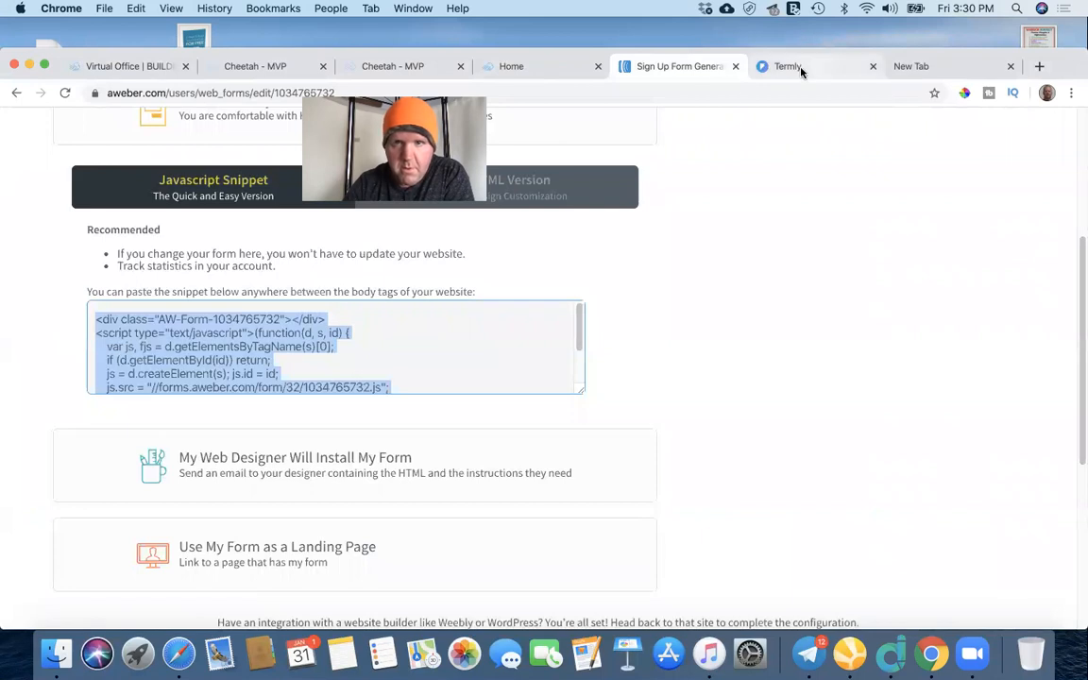
click(573, 69)
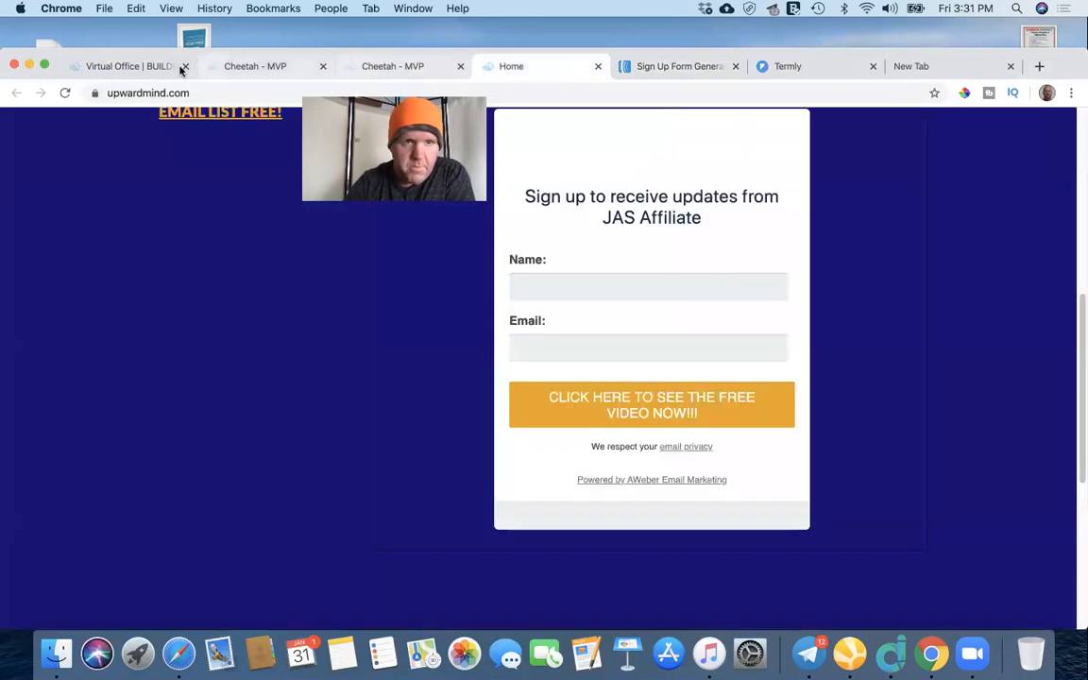
click(110, 62)
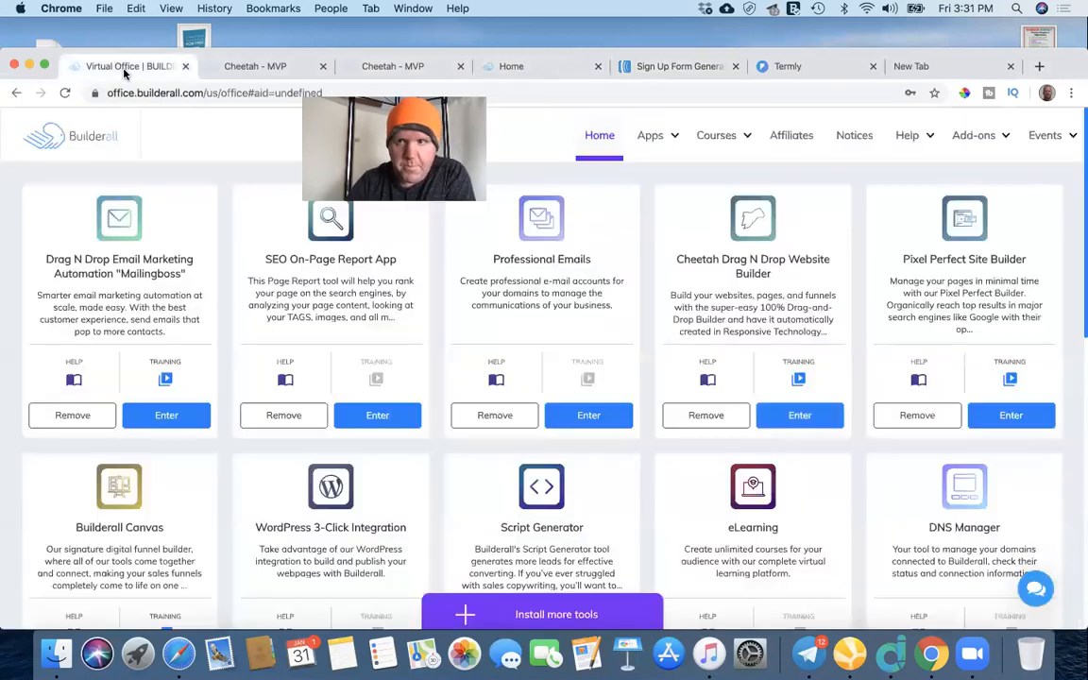
click(782, 135)
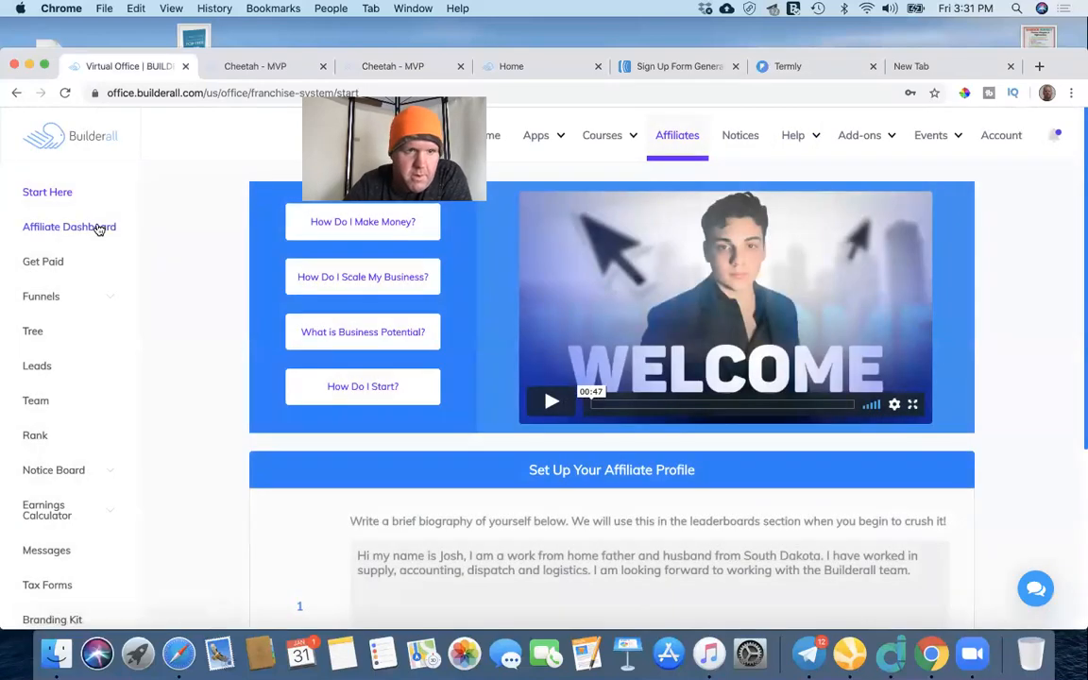
click(98, 229)
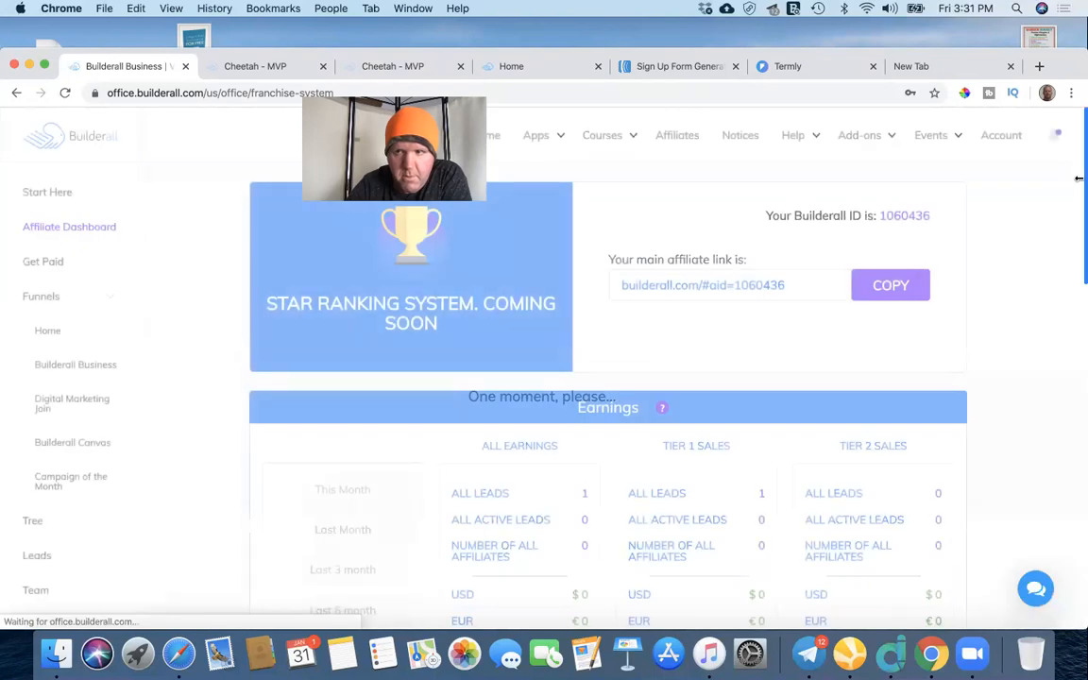
Step: Open the Home affiliate funnel and examine the Builderall Home affiliate link among its sales pages
drag(1078, 177, 1078, 324)
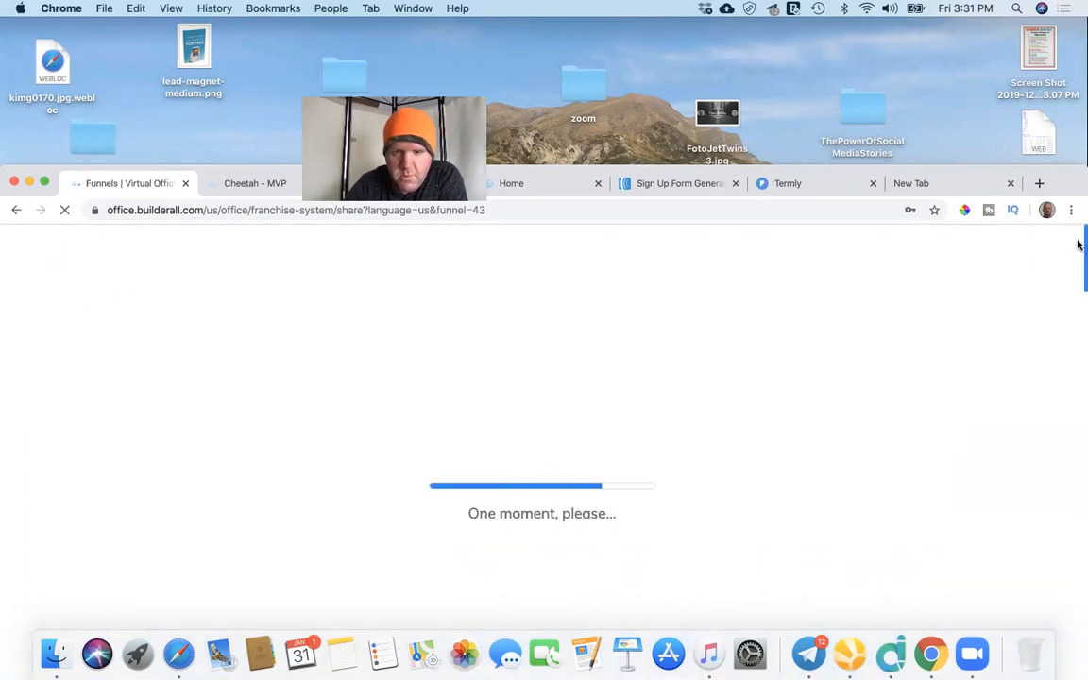
scroll(1078, 269, down, 3)
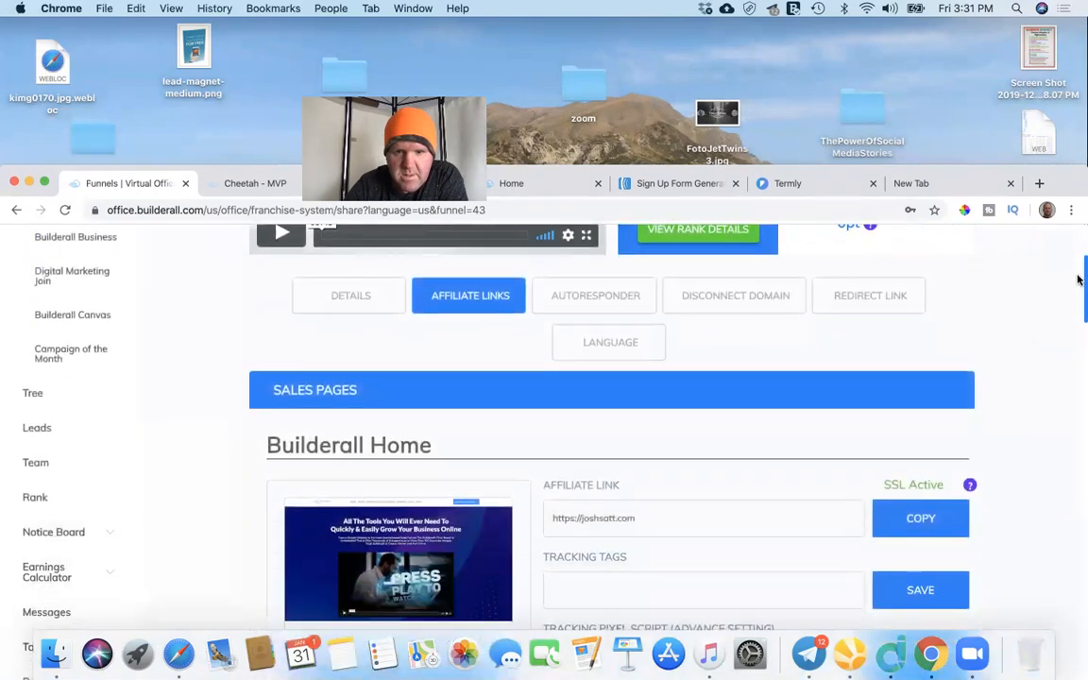
scroll(1079, 283, down, 2)
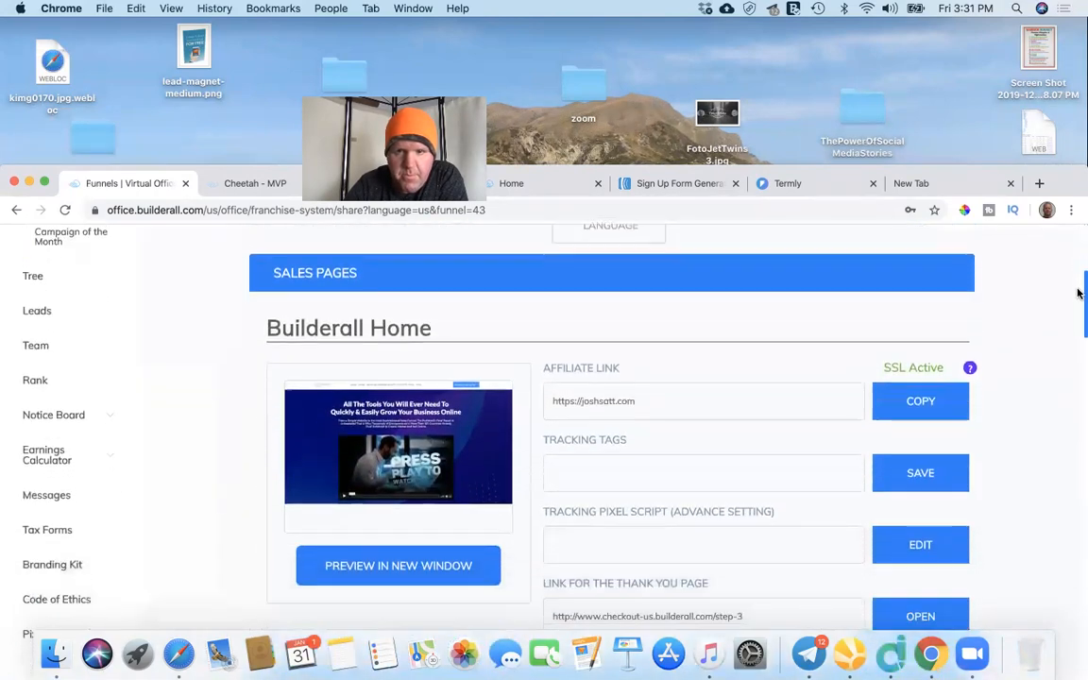
scroll(1073, 274, up, 3)
scroll(1071, 271, up, 1)
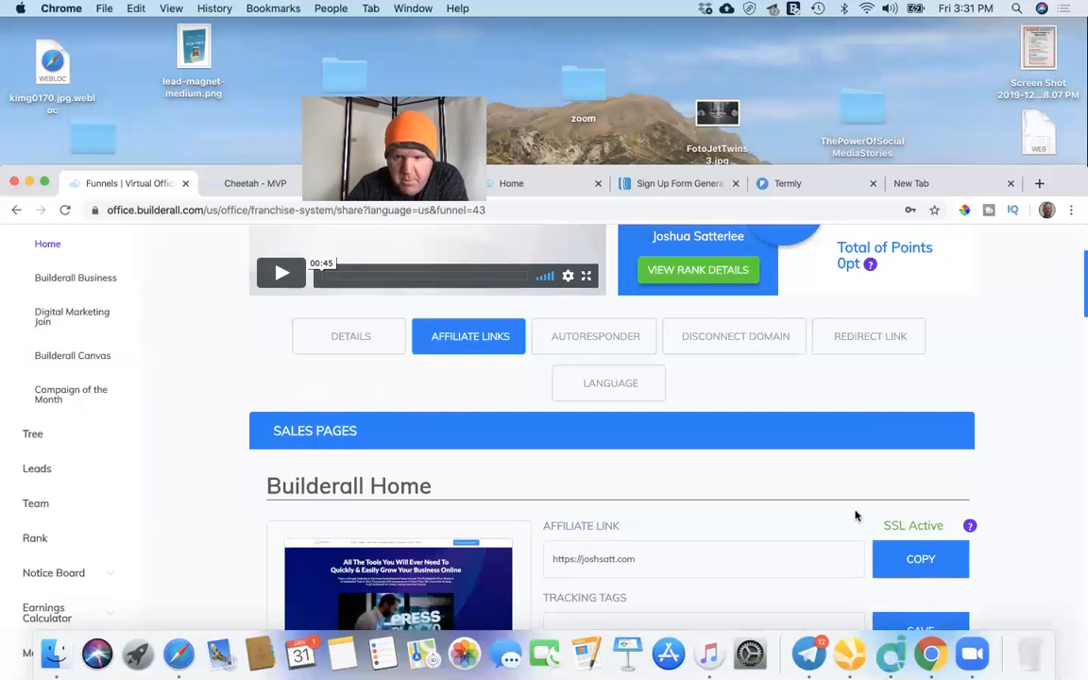
scroll(1079, 280, down, 5)
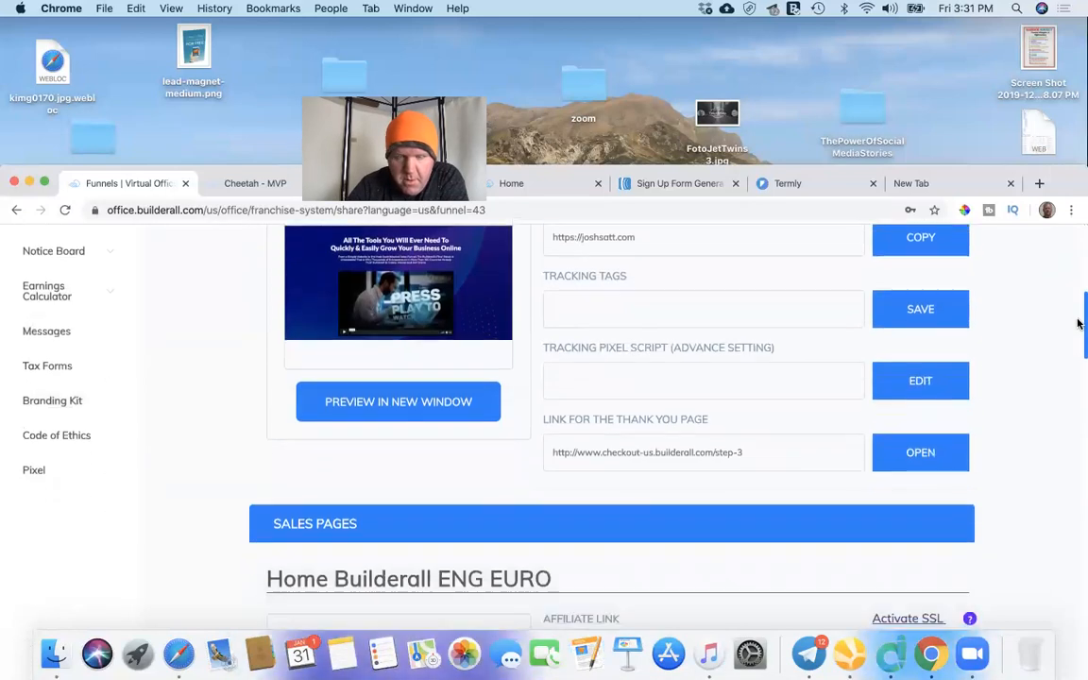
scroll(1079, 324, up, 2)
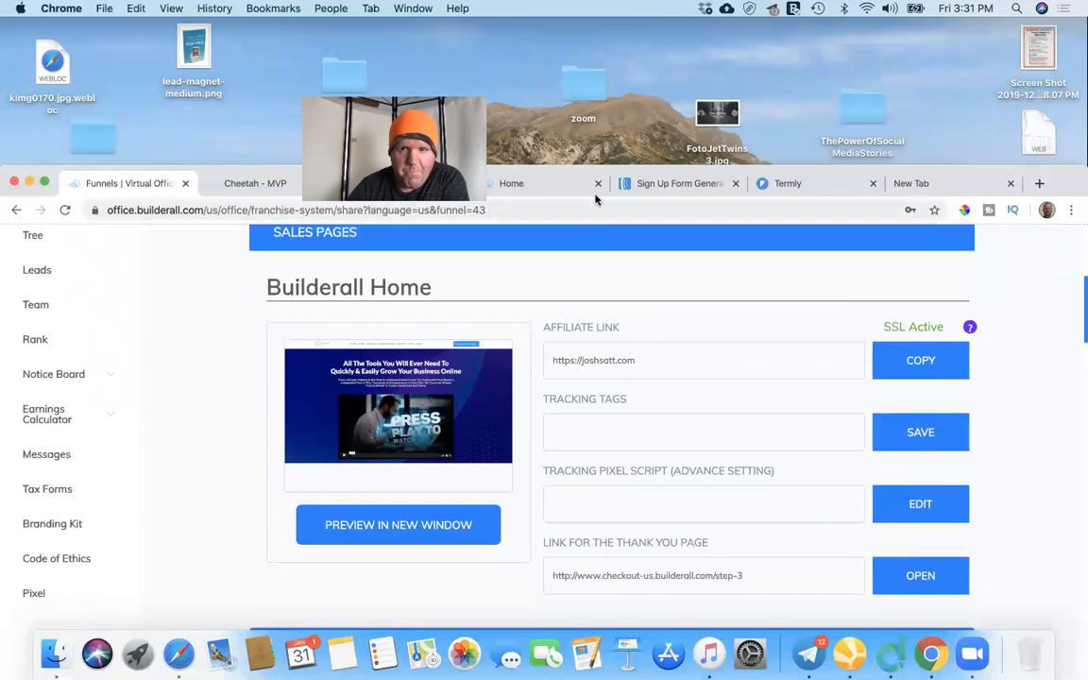
Step: Return to the Bridge Page editor, save the free trial button's web link with the same-tab target, and collapse the button settings
click(547, 183)
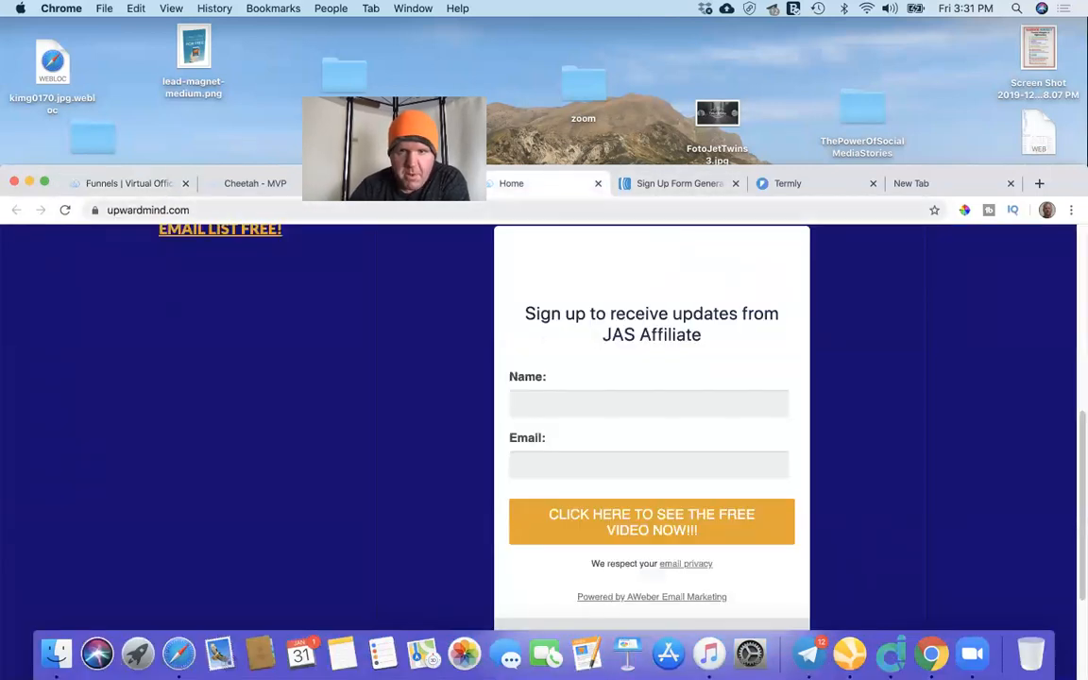
drag(435, 81, 678, 21)
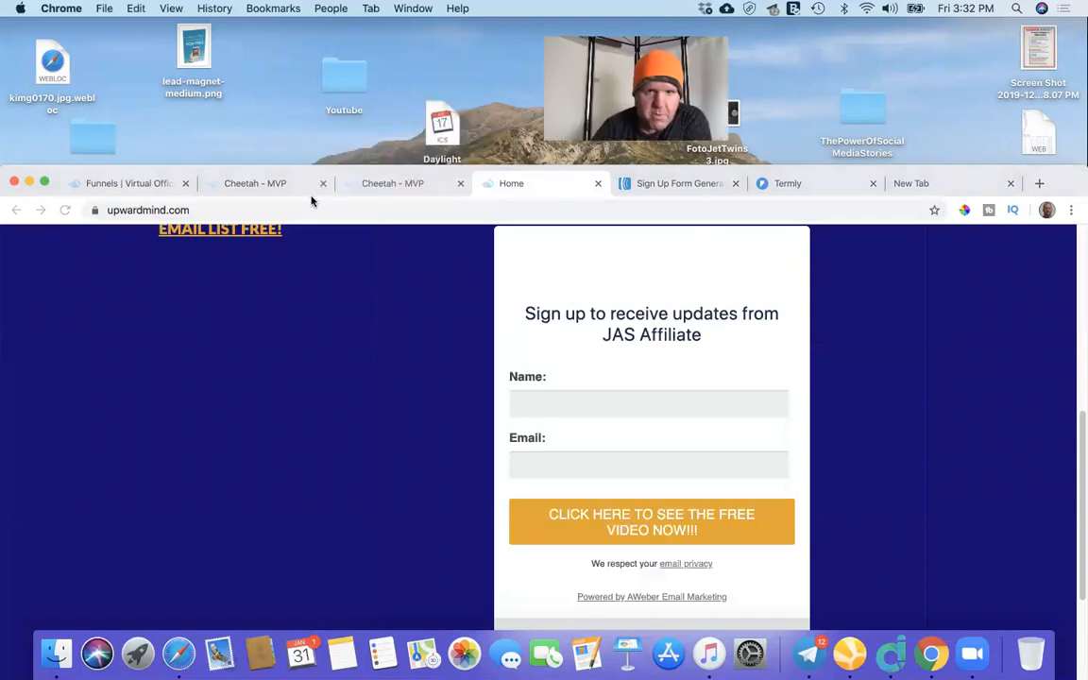
click(44, 181)
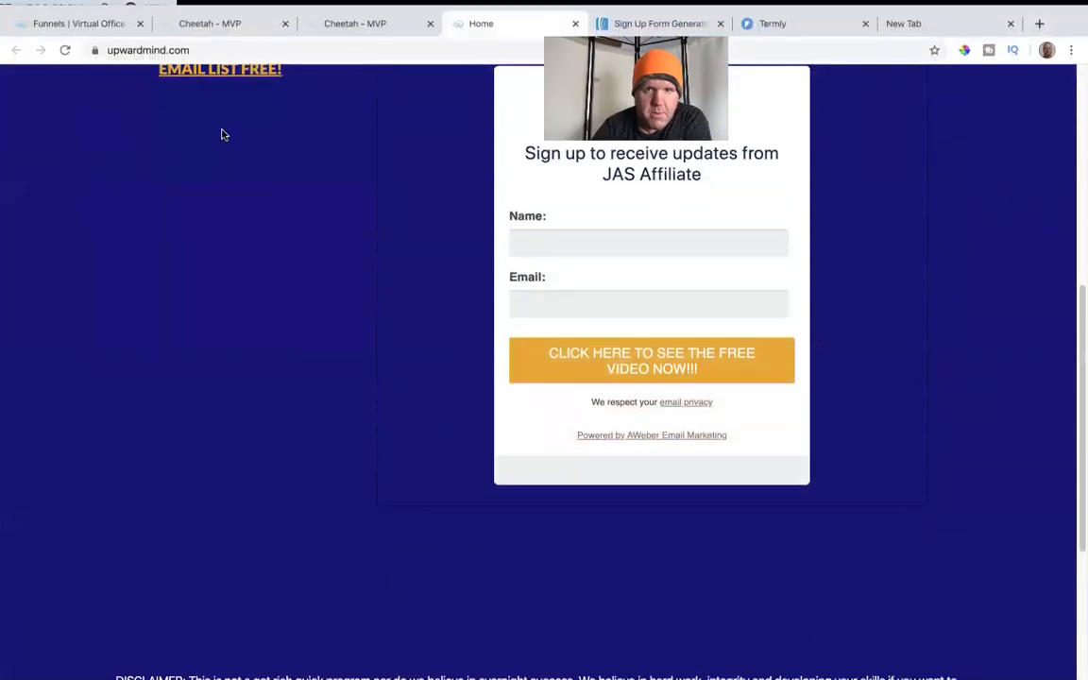
click(350, 18)
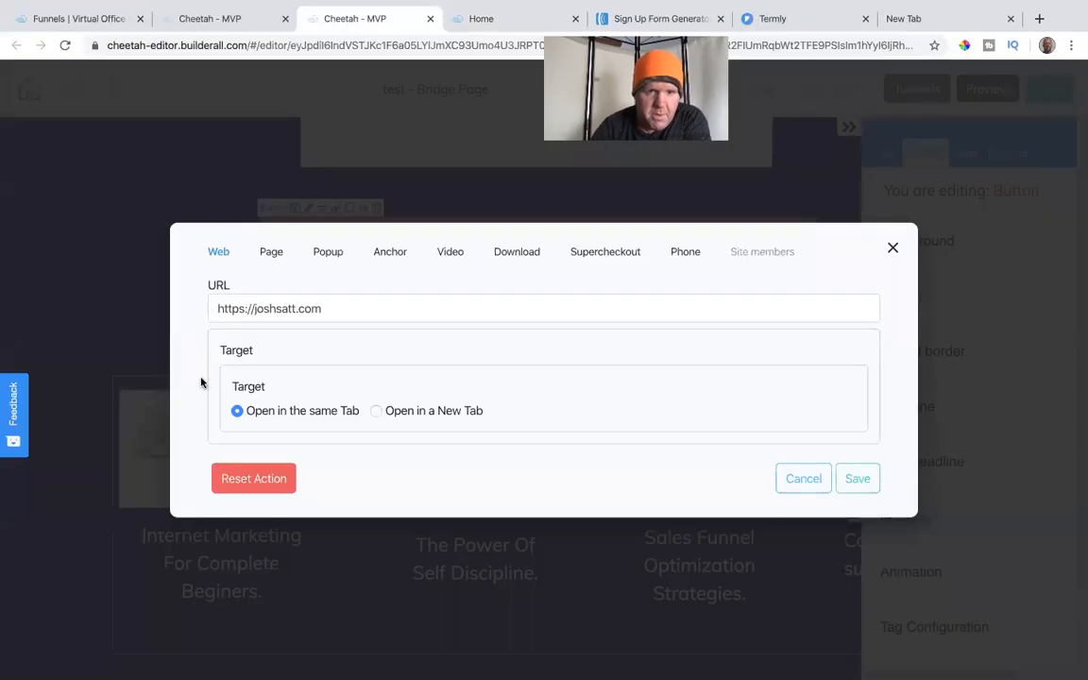
click(859, 480)
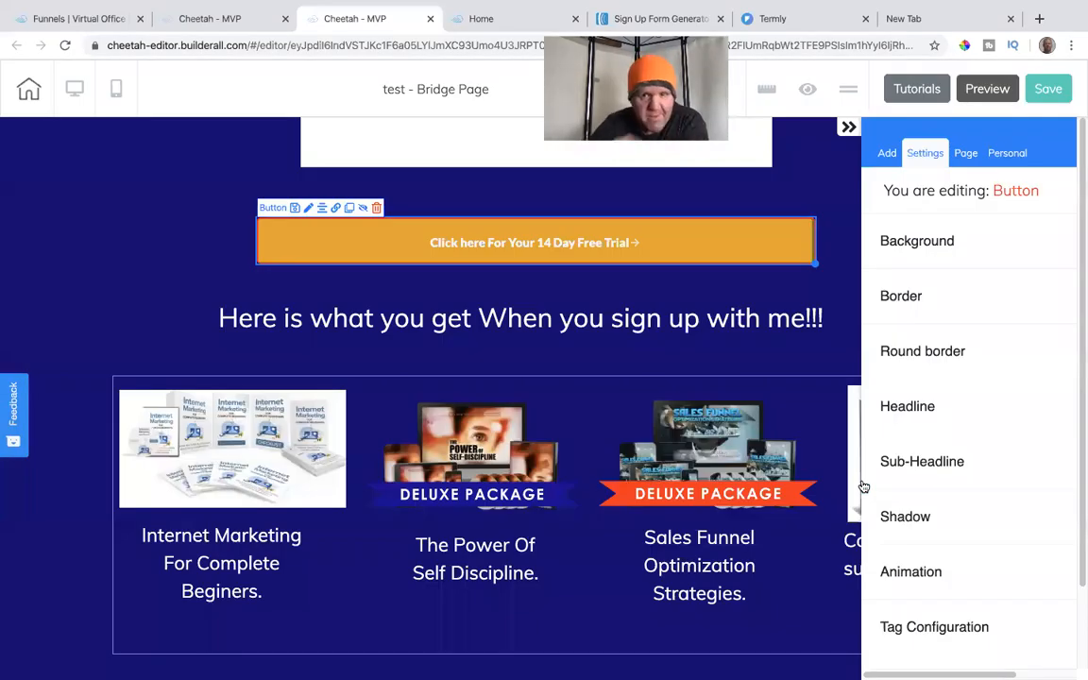
click(848, 127)
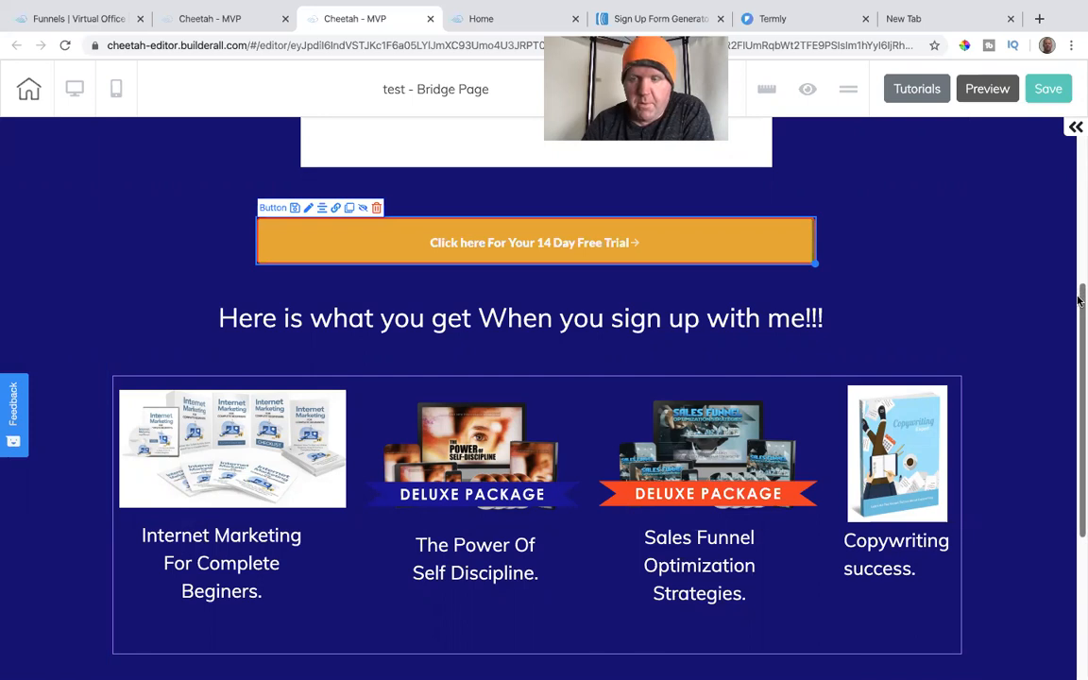
scroll(1078, 254, up, 4)
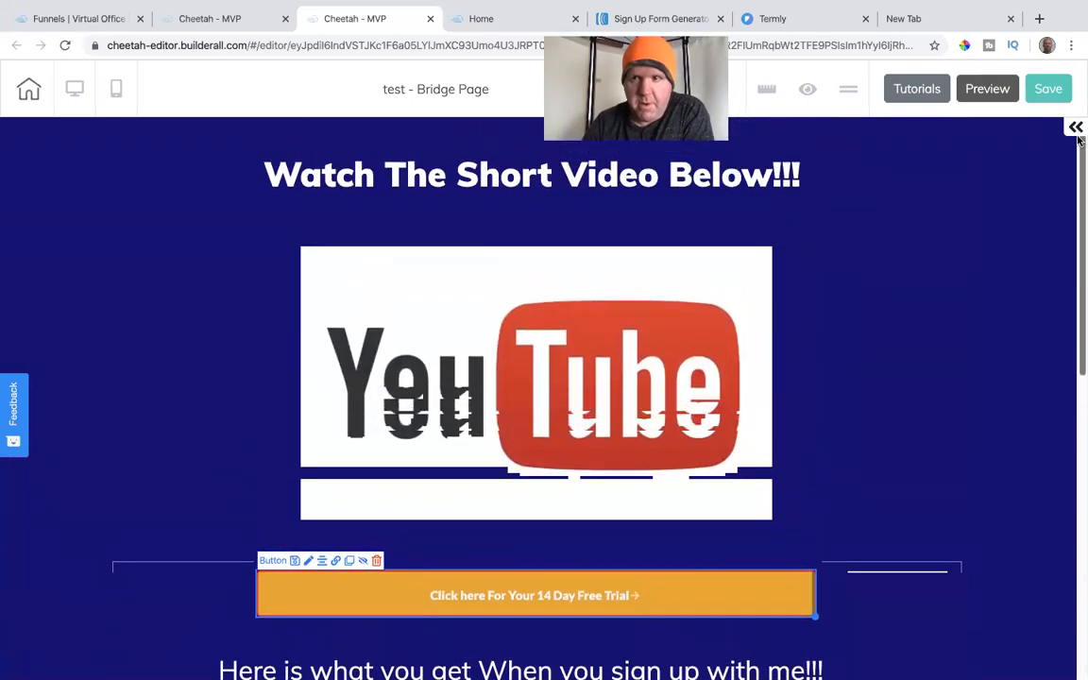